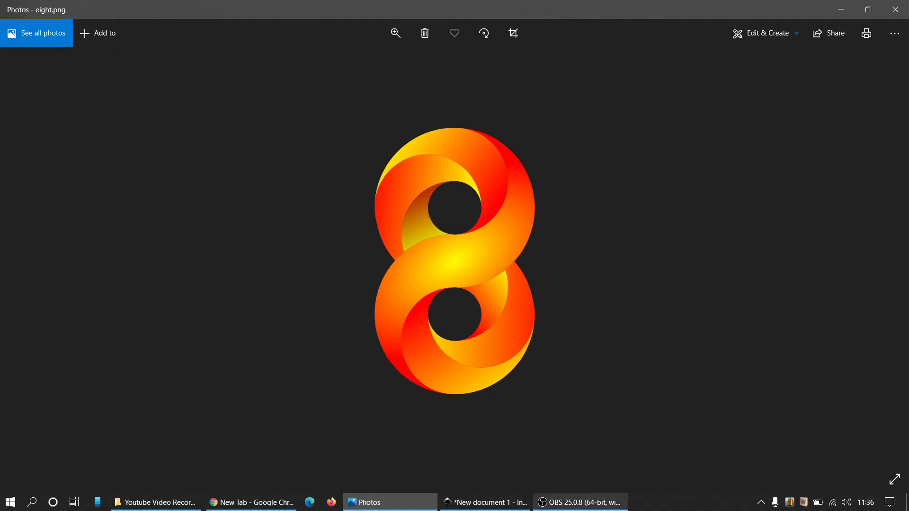
# Step: Switch to the blank Inkscape document and enable snapping to paths, path intersections, smooth nodes and line midpoints
pyautogui.click(516, 504)
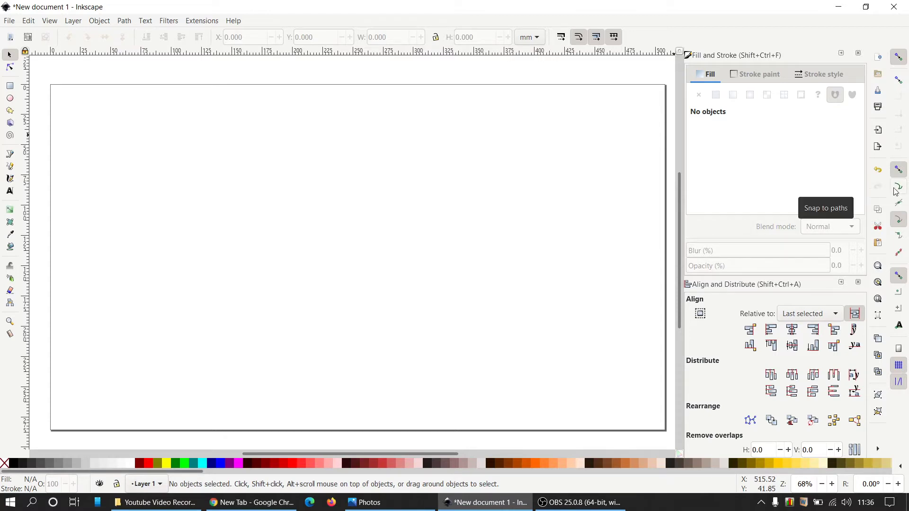
pyautogui.click(898, 190)
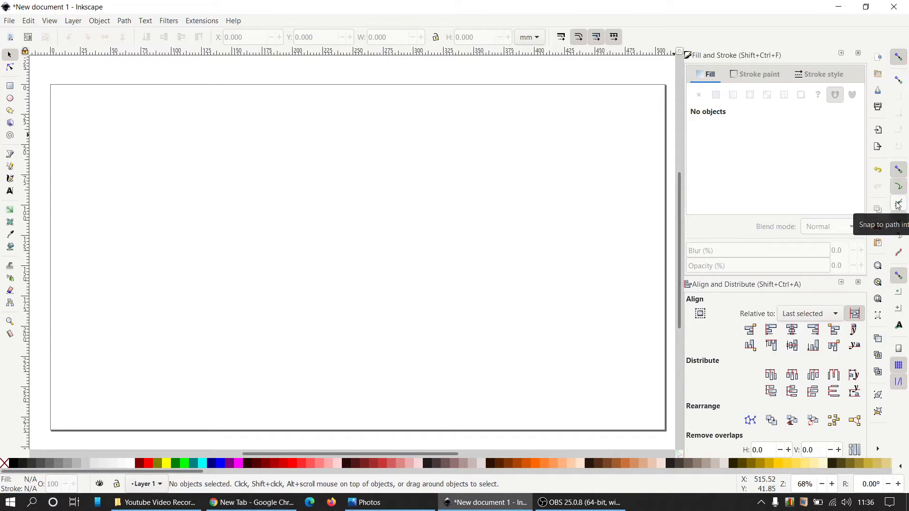
pyautogui.click(897, 204)
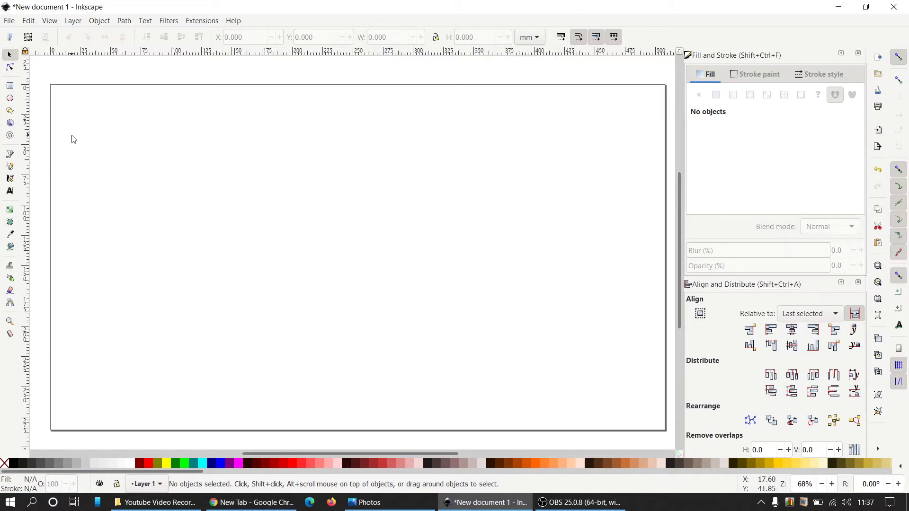
# Step: Draw a circle about 189 mm in diameter on the page and fill it black
pyautogui.click(9, 98)
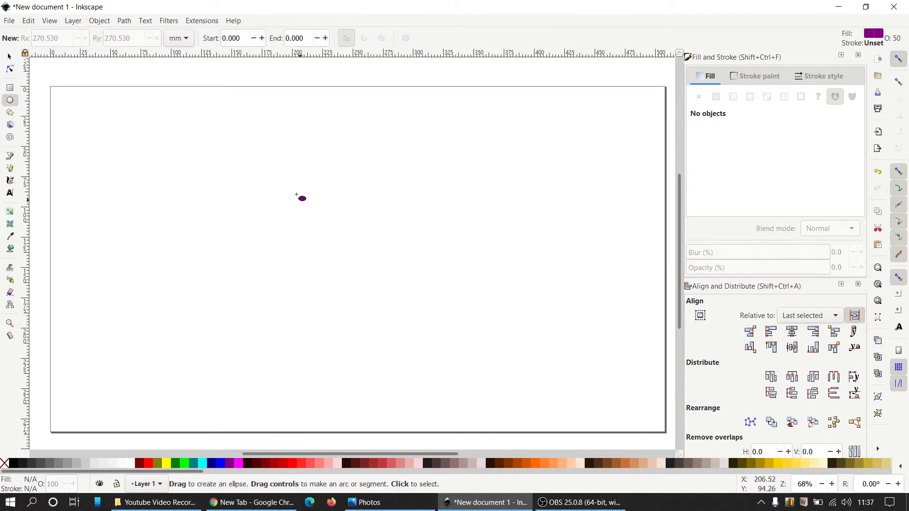
pyautogui.moveTo(247, 112); pyautogui.dragTo(402, 264)
pyautogui.moveTo(801, 285); pyautogui.dragTo(839, 289)
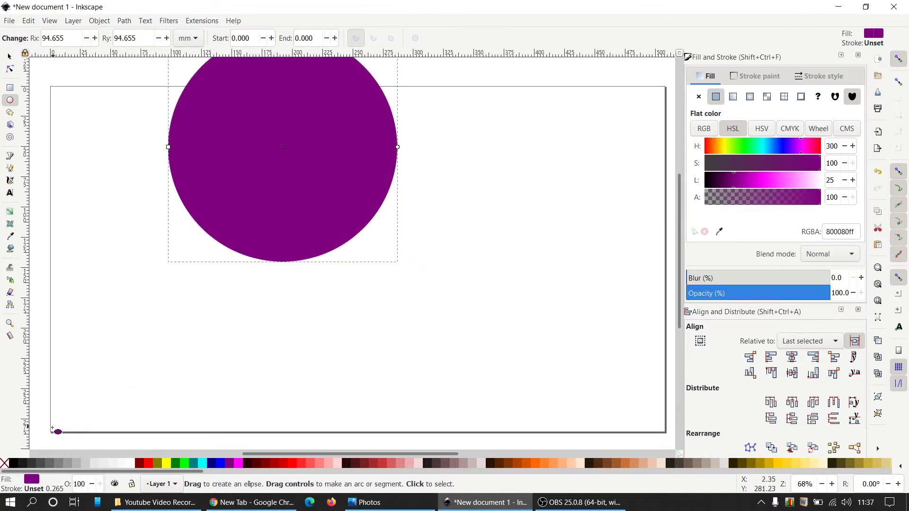
pyautogui.click(13, 465)
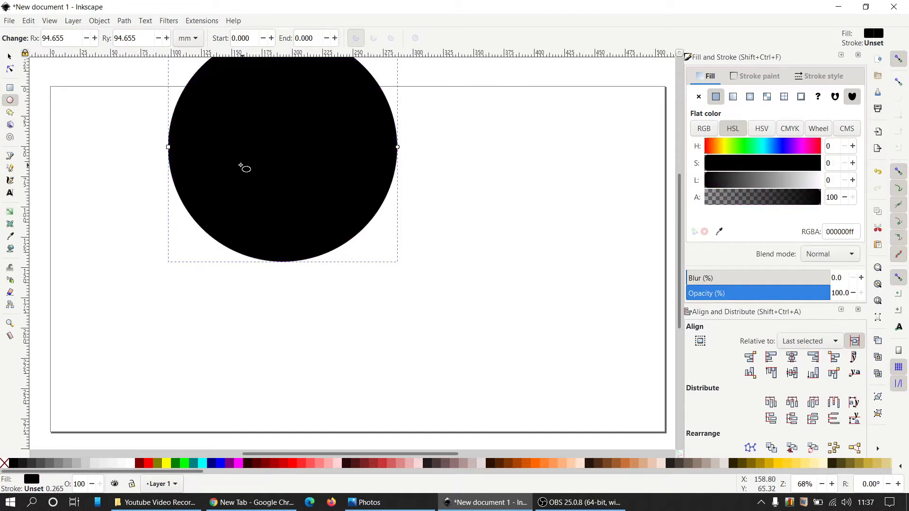
# Step: Move the black circle fully onto the page near its upper centre and remove its stroke
pyautogui.click(10, 57)
pyautogui.moveTo(227, 138); pyautogui.dragTo(318, 205)
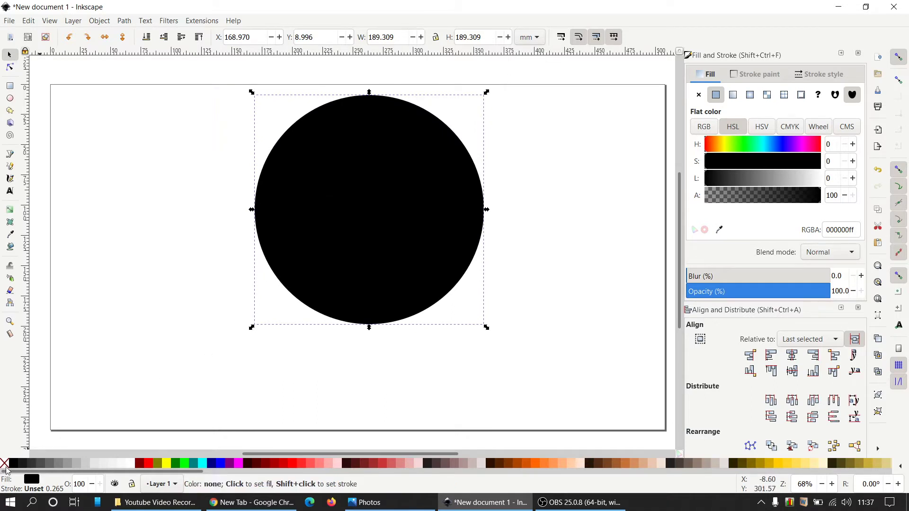
pyautogui.press('shift')
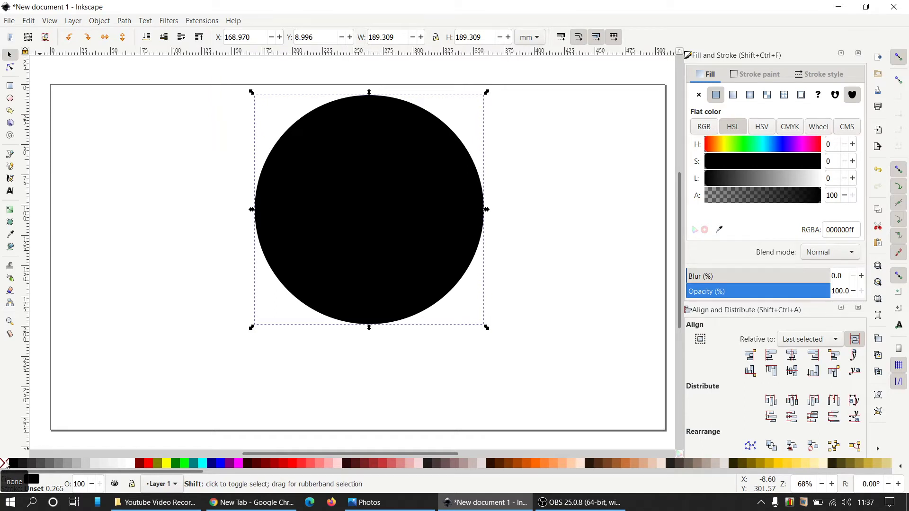
pyautogui.keyDown('shift'); pyautogui.click(5, 463); pyautogui.keyUp('shift')
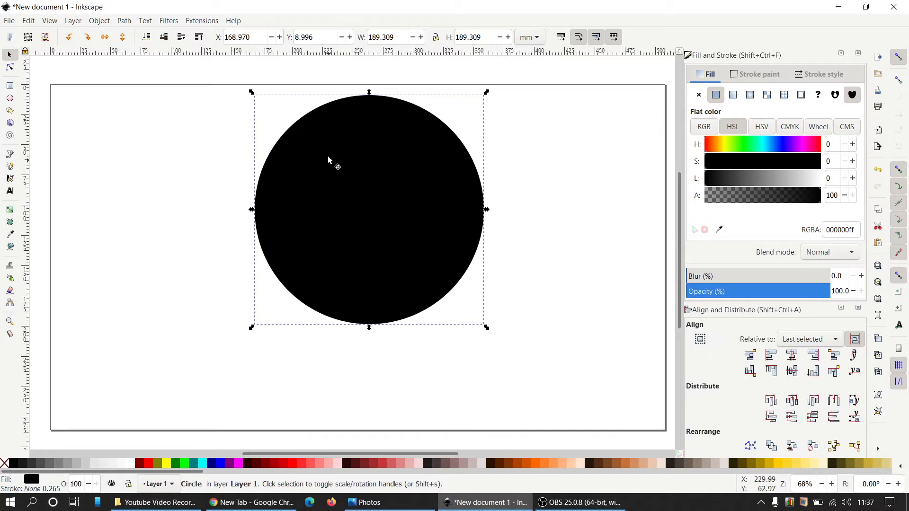
# Step: Convert the black circle to a path and reduce its opacity to about 51%
pyautogui.click(125, 21)
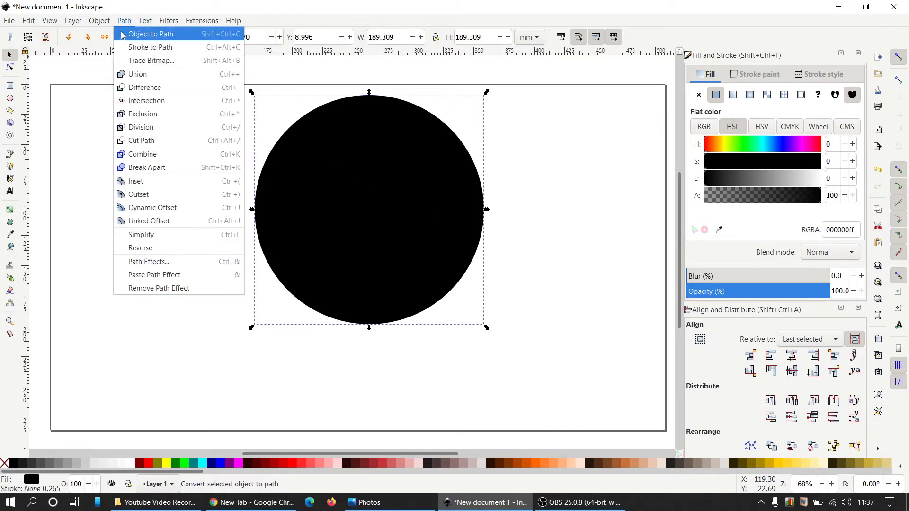
pyautogui.click(122, 36)
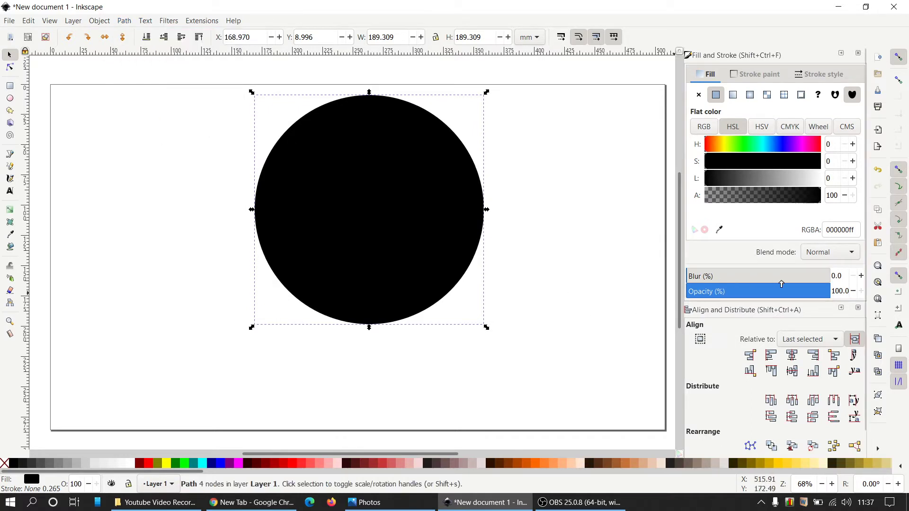
pyautogui.click(760, 292)
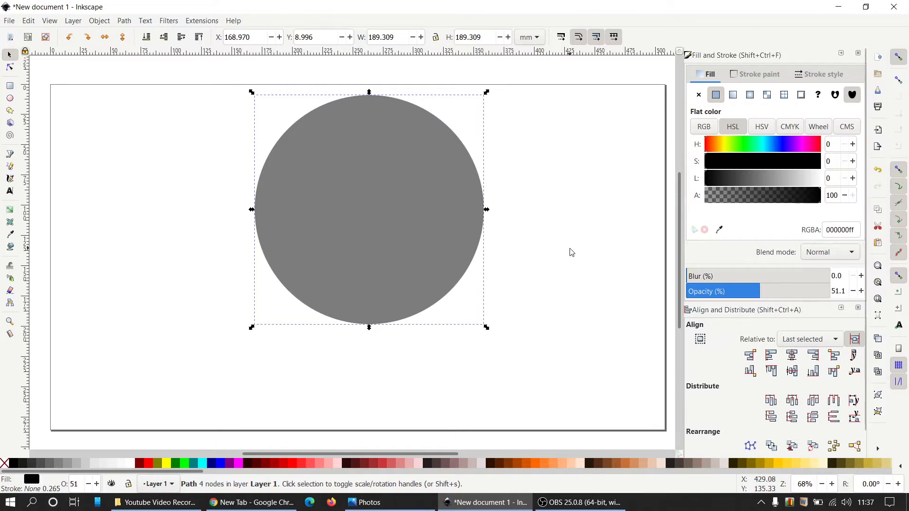
# Step: Resize the circle to 300 px with its proportions locked and move it closer to the page centre
pyautogui.click(436, 38)
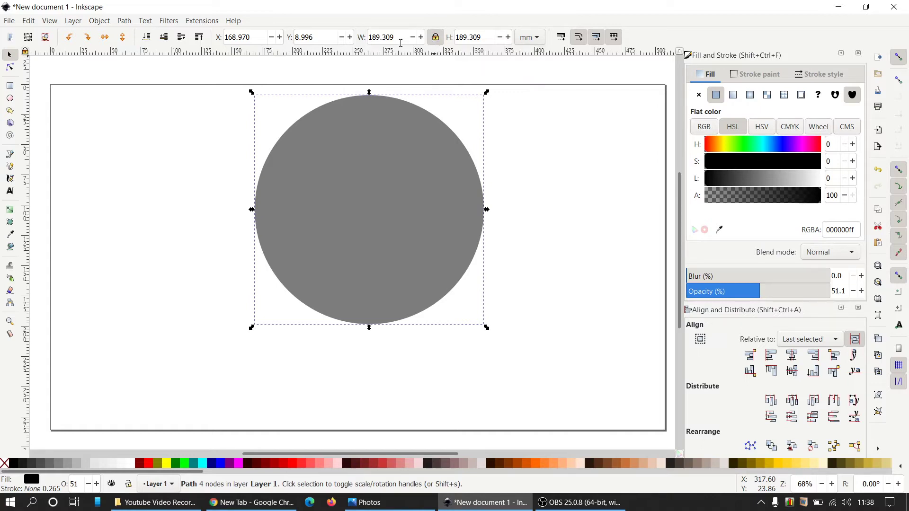
pyautogui.click(519, 42)
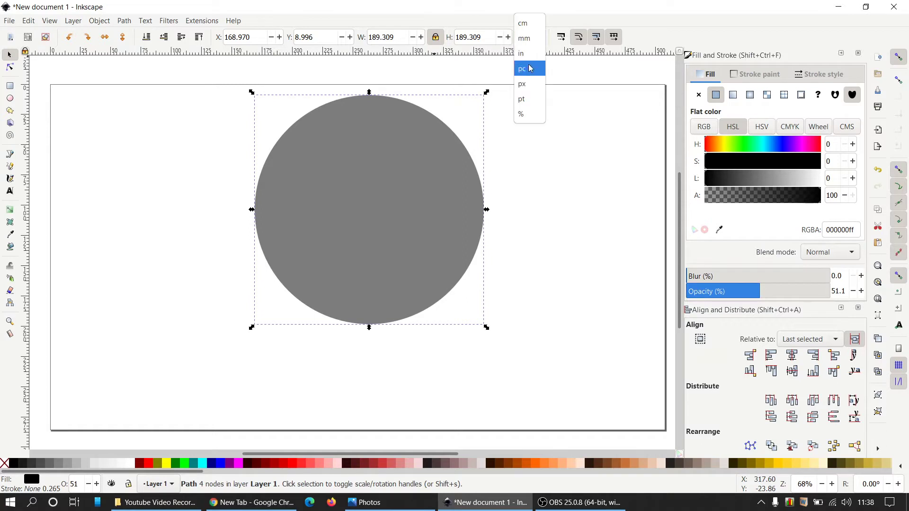
pyautogui.click(528, 81)
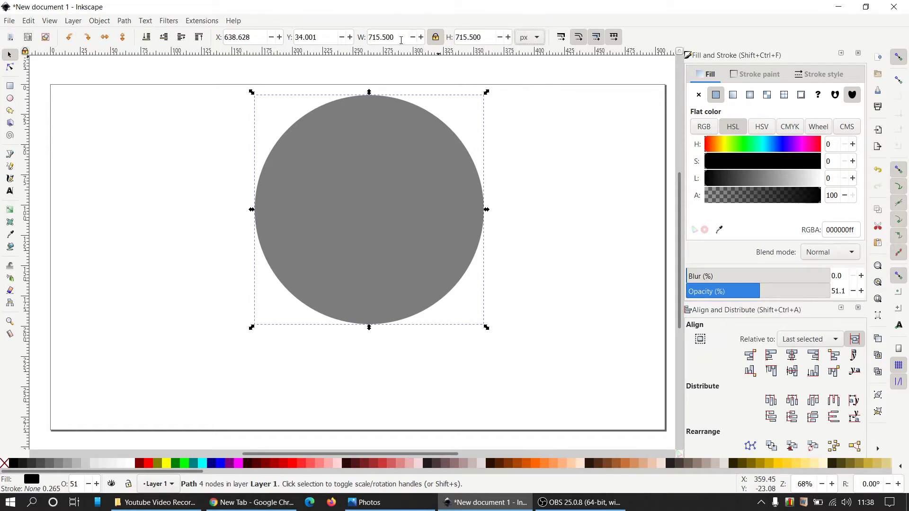
pyautogui.doubleClick(402, 40)
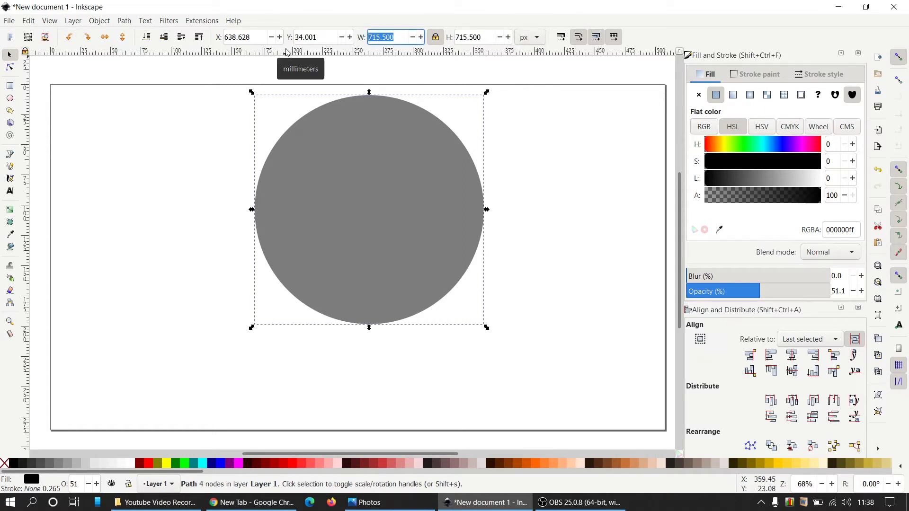
pyautogui.write('300')
pyautogui.press('Return')
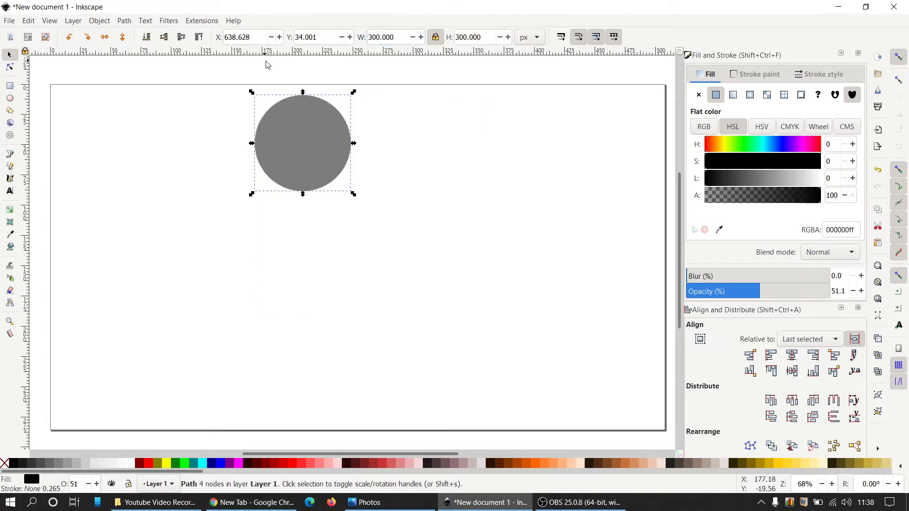
pyautogui.moveTo(293, 158); pyautogui.dragTo(342, 213)
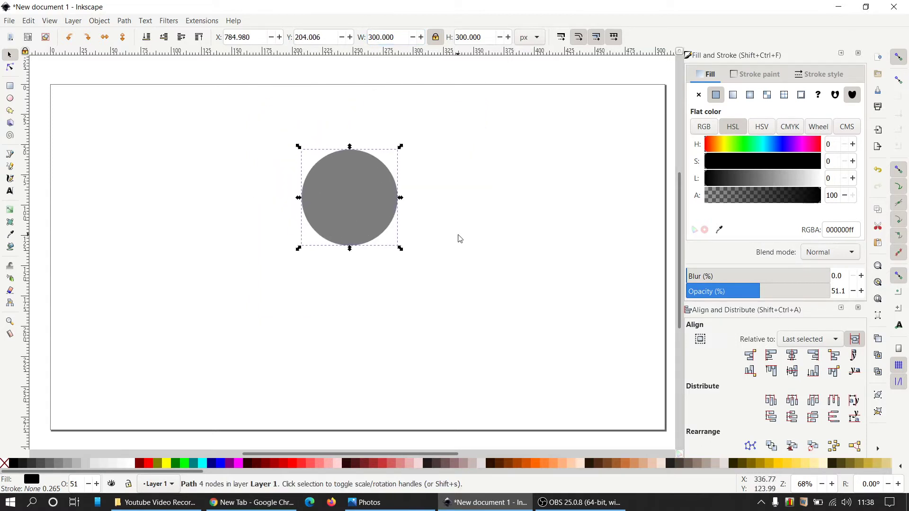
# Step: Duplicate the 300 px grey circle in place and fill the copy red
pyautogui.keyDown('ctrl'); pyautogui.scroll(2, 458, 237); pyautogui.keyUp('ctrl')
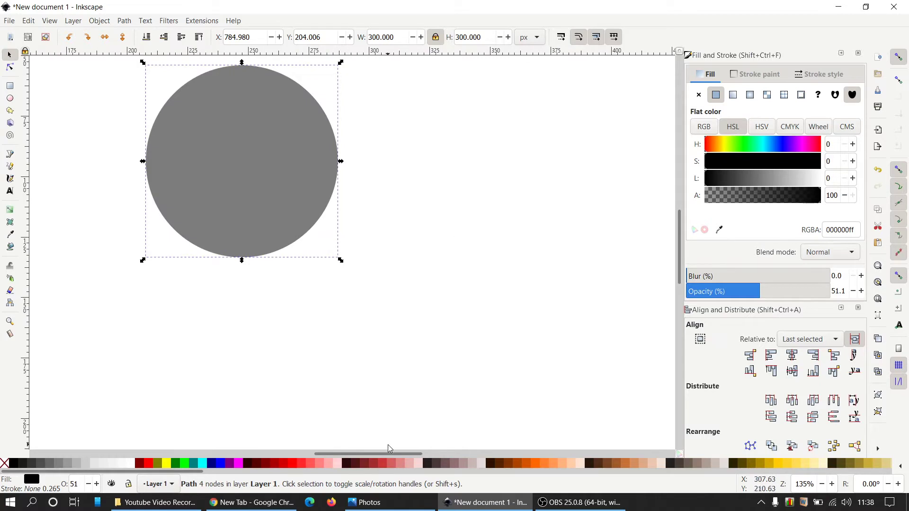
pyautogui.moveTo(391, 453); pyautogui.dragTo(369, 459)
pyautogui.scroll(1, 399, 178)
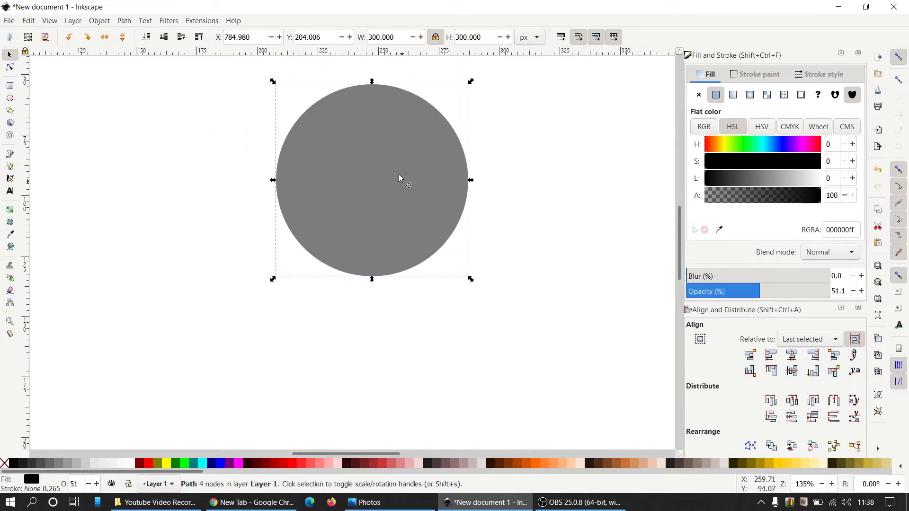
pyautogui.click(540, 148)
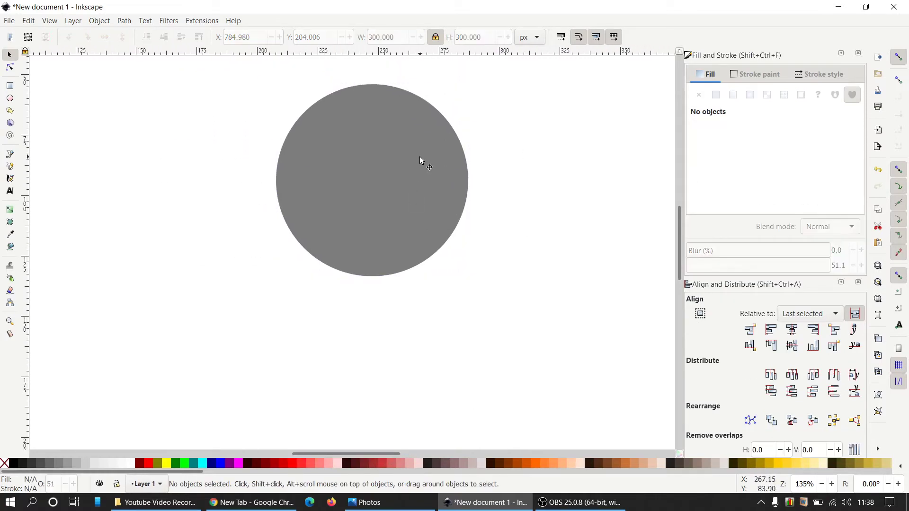
pyautogui.click(420, 157)
pyautogui.rightClick(414, 153)
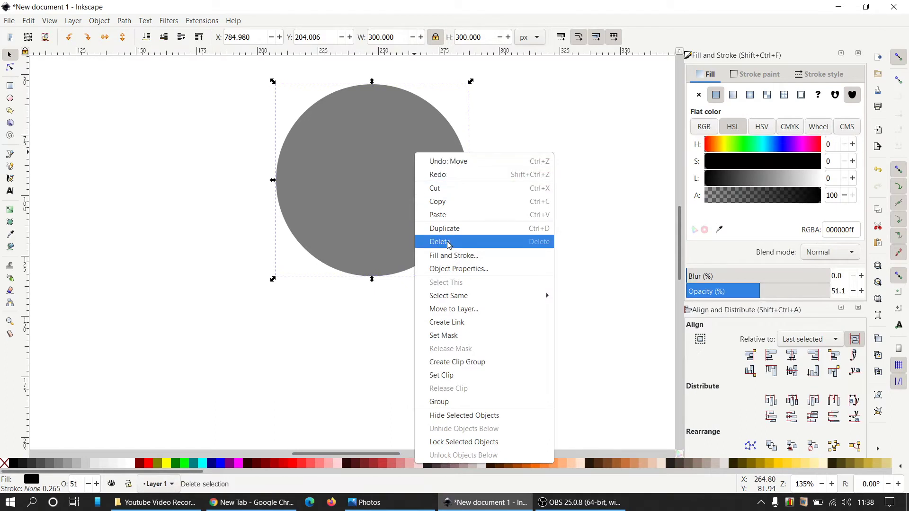
pyautogui.click(442, 228)
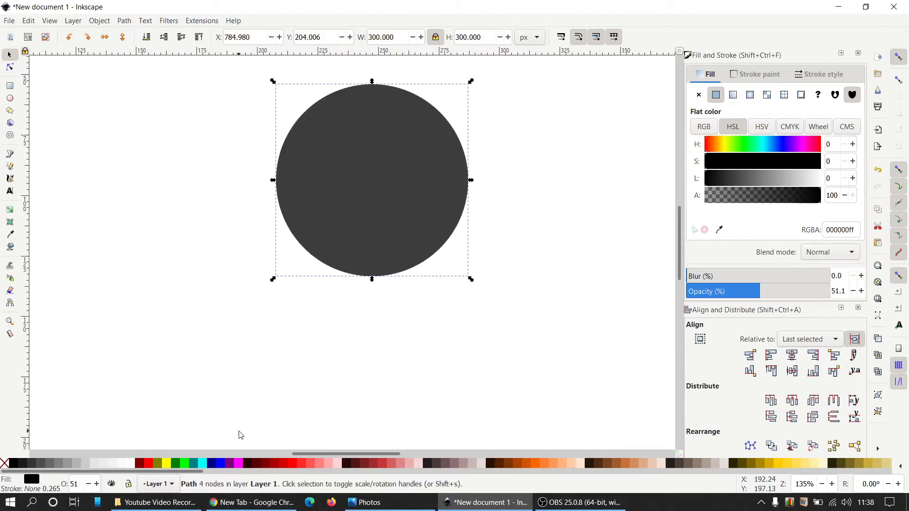
pyautogui.click(153, 463)
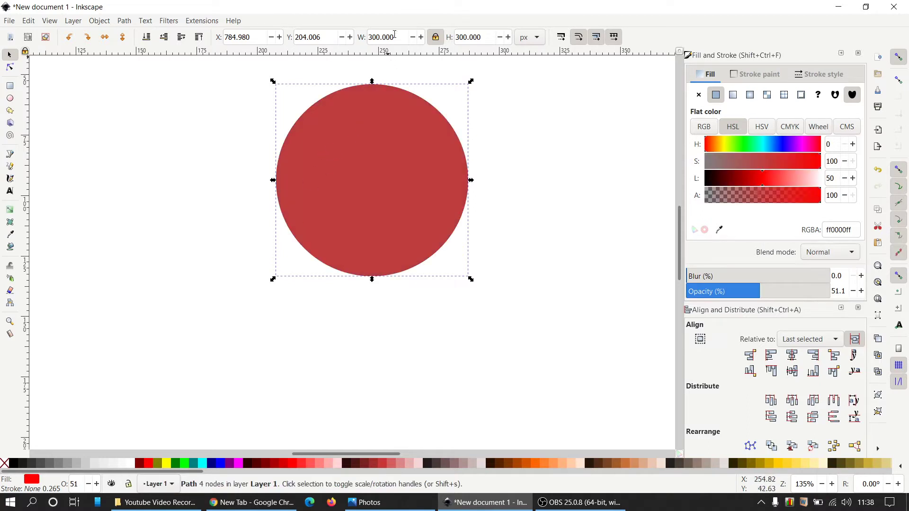
# Step: Set the red circle's width to 200 px with its proportions locked
pyautogui.doubleClick(401, 38)
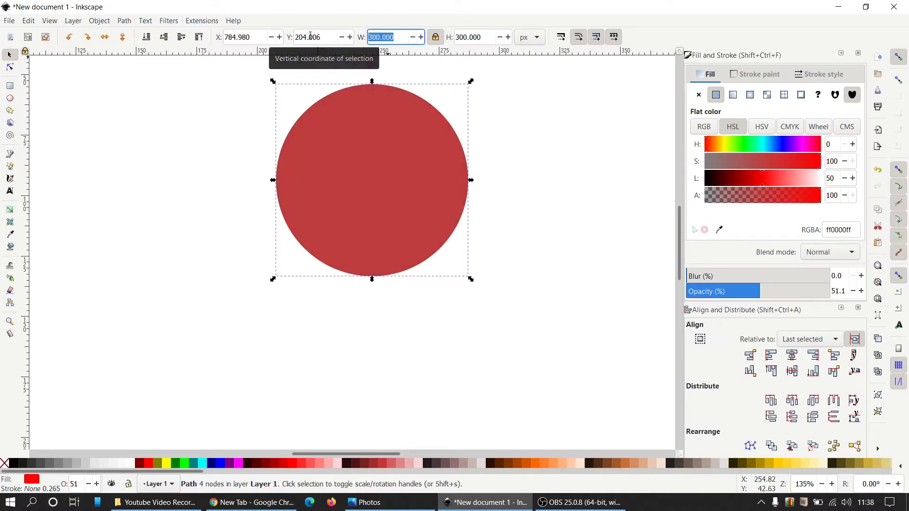
pyautogui.write('200')
pyautogui.press('Return')
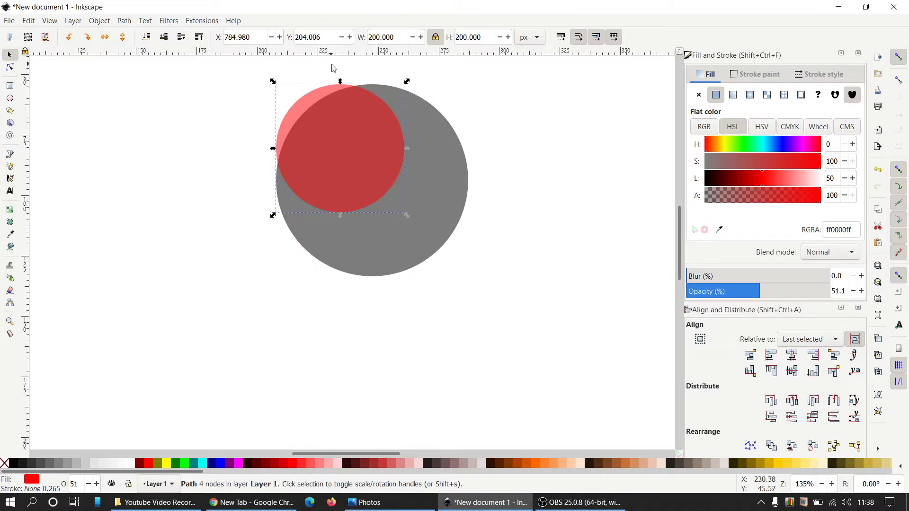
# Step: Center the red circle on the grey circle's vertical axis and align their top edges
pyautogui.keyDown('shift'); pyautogui.click(426, 138); pyautogui.keyUp('shift')
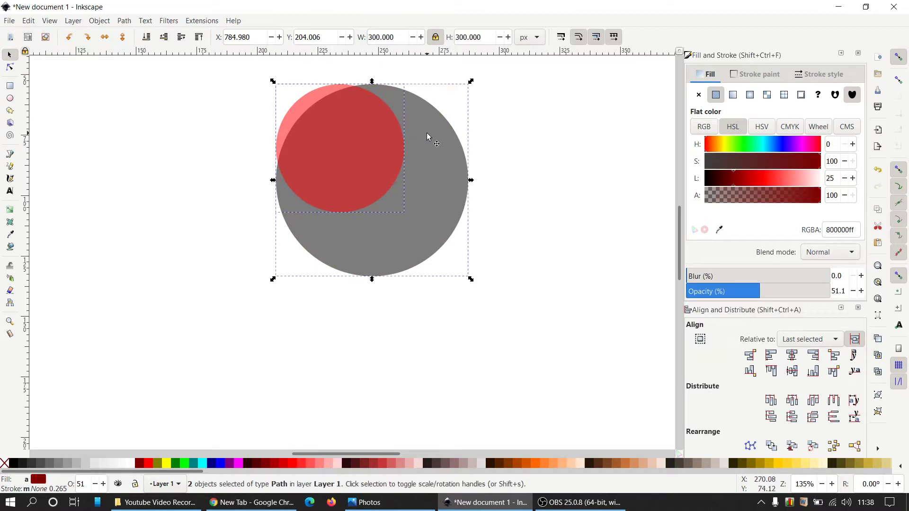
pyautogui.click(796, 361)
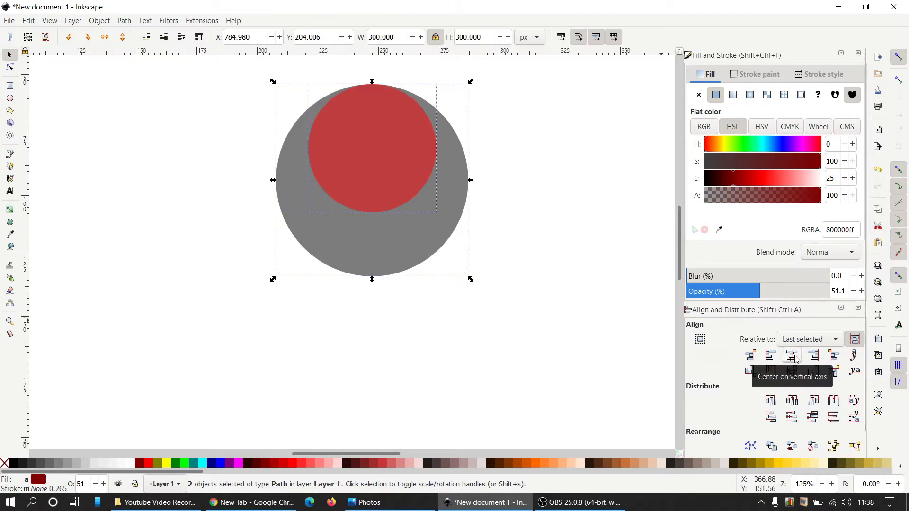
pyautogui.click(776, 373)
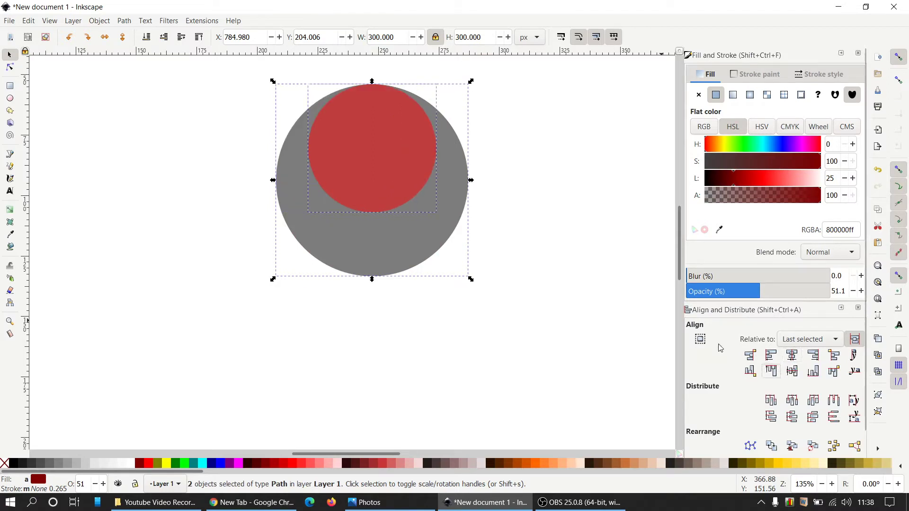
pyautogui.click(602, 254)
# Step: Duplicate the red circle in place and fill the copy blue
pyautogui.click(425, 159)
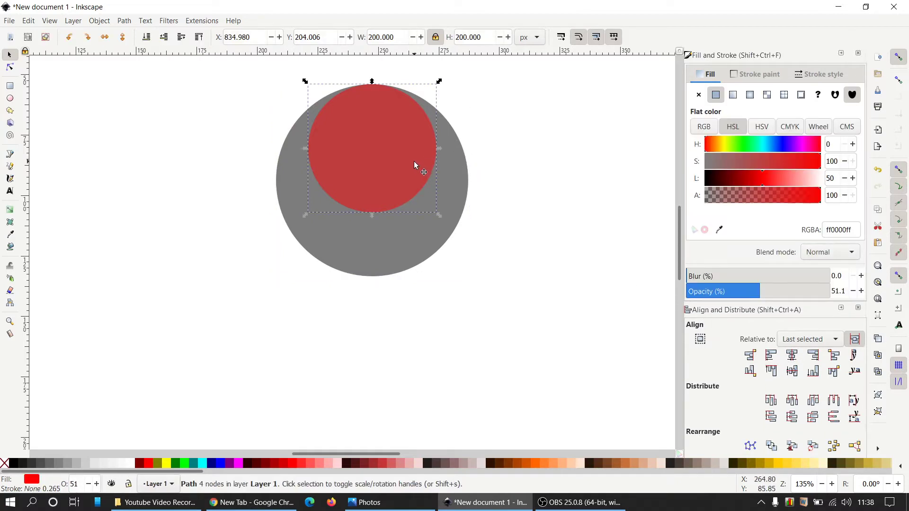
pyautogui.rightClick(414, 161)
pyautogui.click(448, 239)
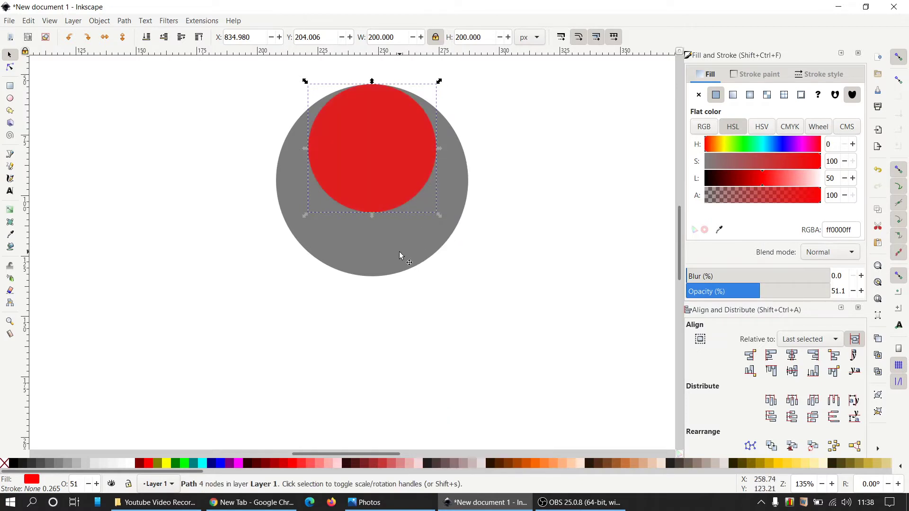
pyautogui.click(220, 468)
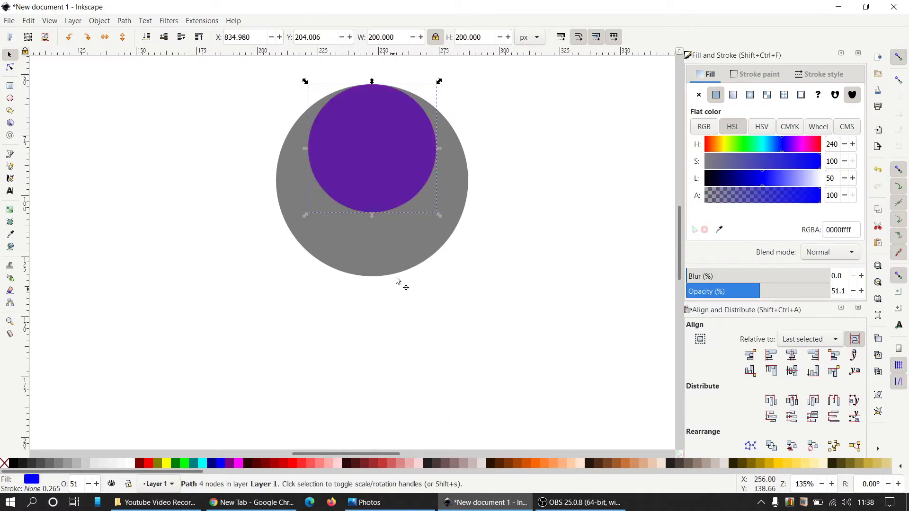
# Step: Center the blue circle on the grey circle's horizontal axis and align their left edges
pyautogui.keyDown('shift'); pyautogui.click(406, 260); pyautogui.keyUp('shift')
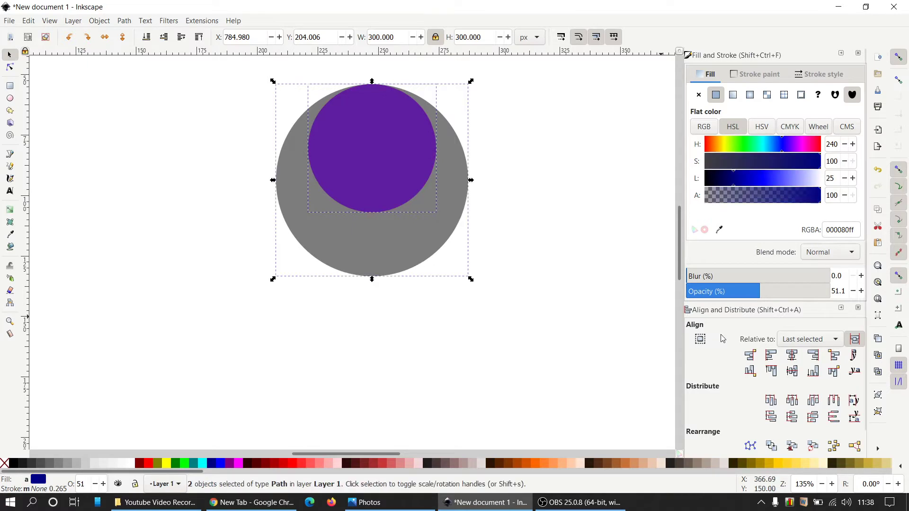
pyautogui.click(800, 373)
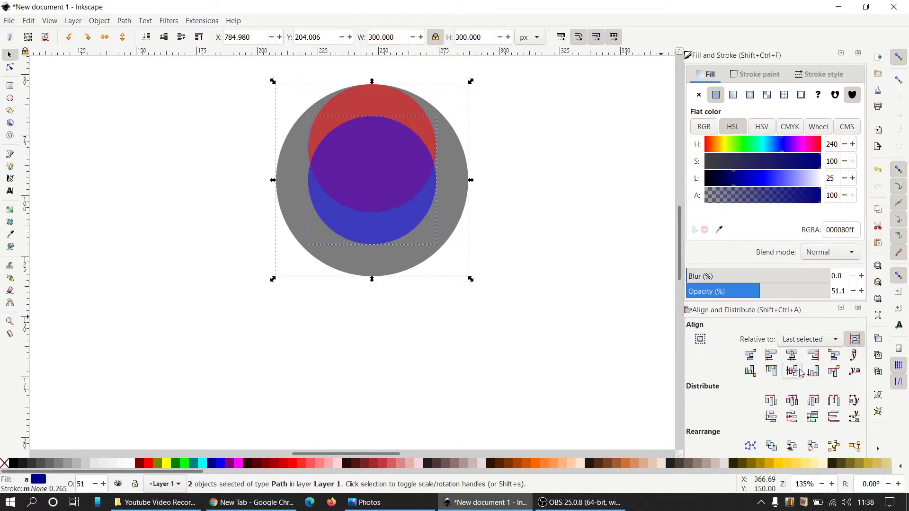
pyautogui.click(770, 356)
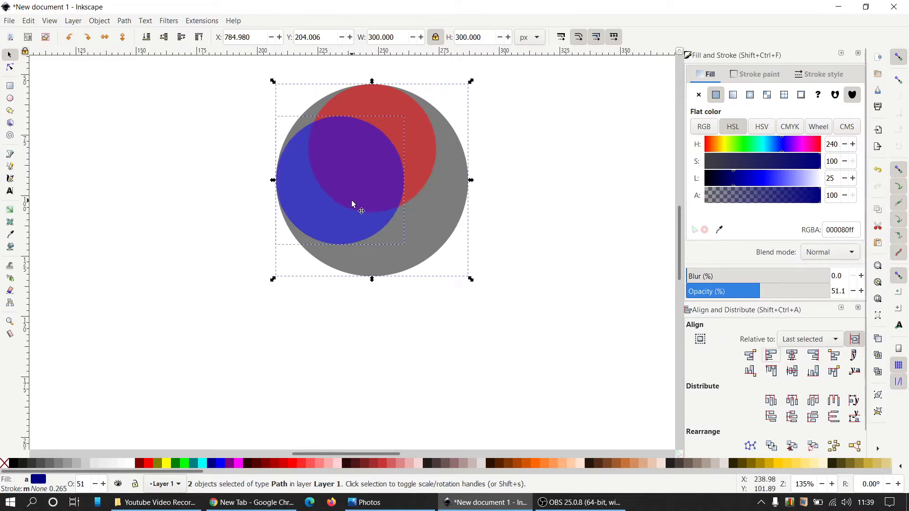
# Step: Duplicate the blue circle in place and fill the copy green
pyautogui.press('Escape')
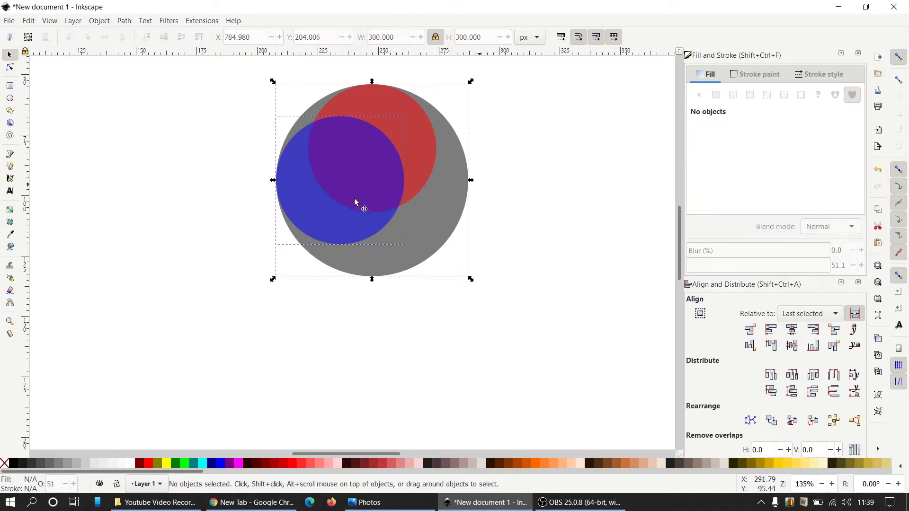
pyautogui.click(331, 194)
pyautogui.rightClick(331, 184)
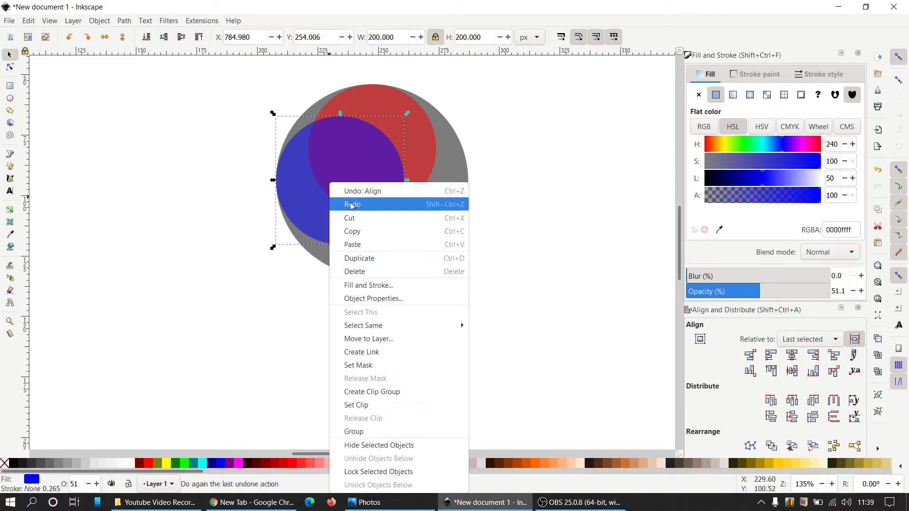
pyautogui.click(379, 259)
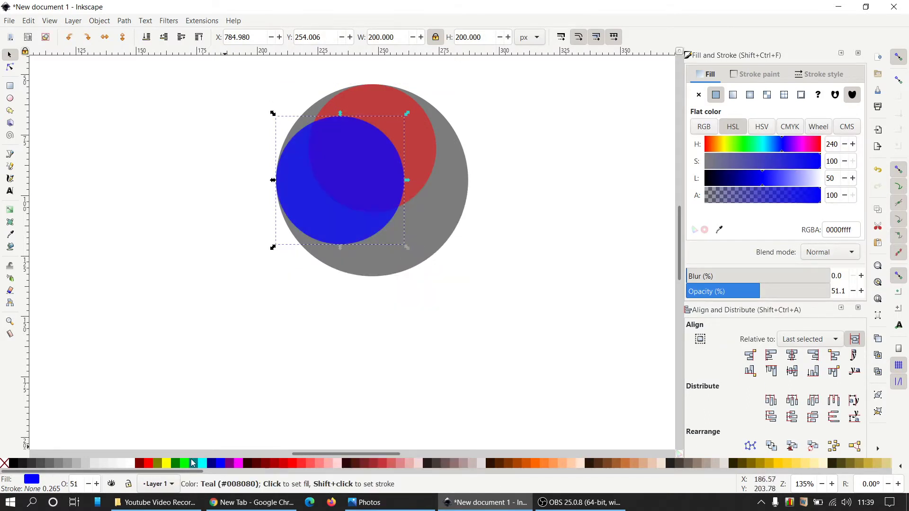
pyautogui.click(175, 462)
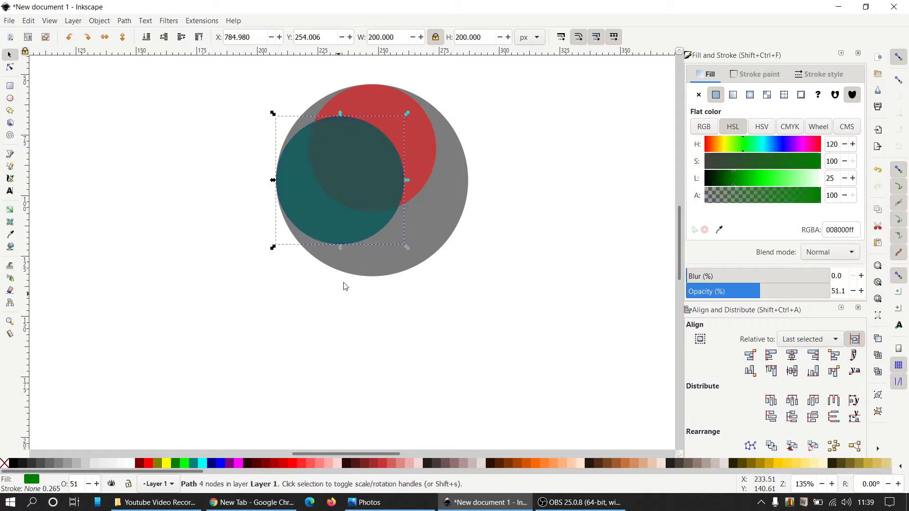
# Step: Center the green circle on the grey circle's vertical axis and align their bottom edges
pyautogui.keyDown('shift'); pyautogui.click(433, 238); pyautogui.keyUp('shift')
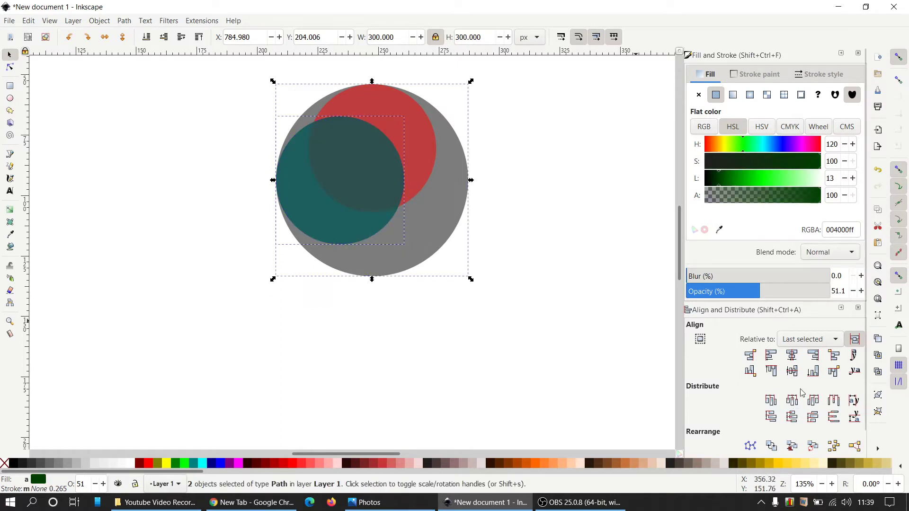
pyautogui.click(797, 359)
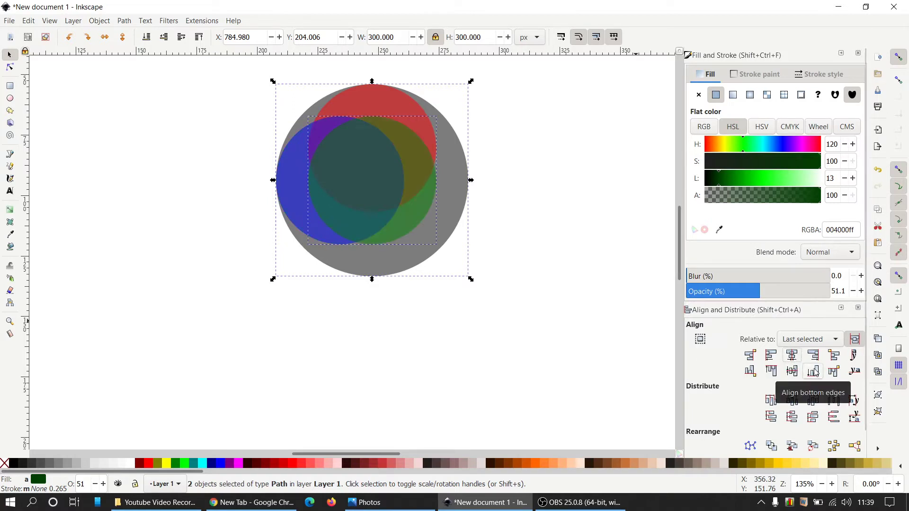
pyautogui.click(814, 372)
pyautogui.click(558, 244)
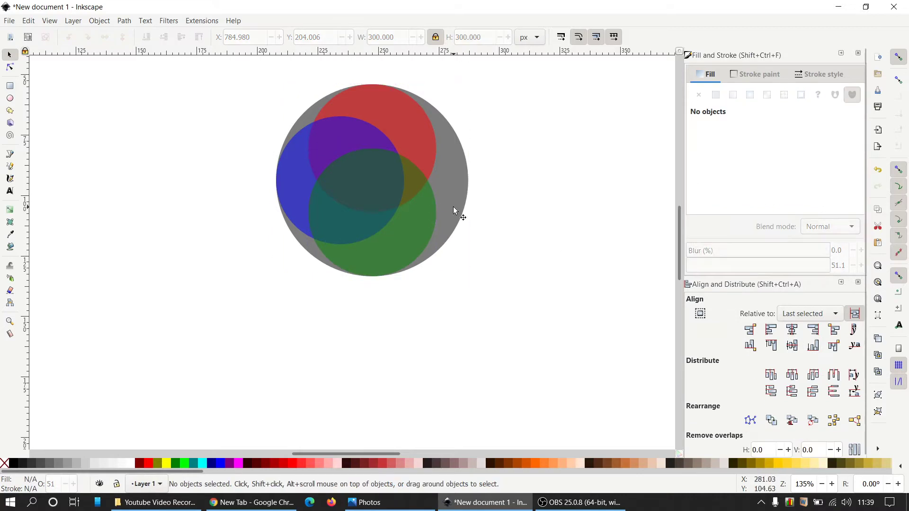
# Step: Duplicate the green circle in place and fill the copy yellow
pyautogui.click(404, 220)
pyautogui.rightClick(404, 219)
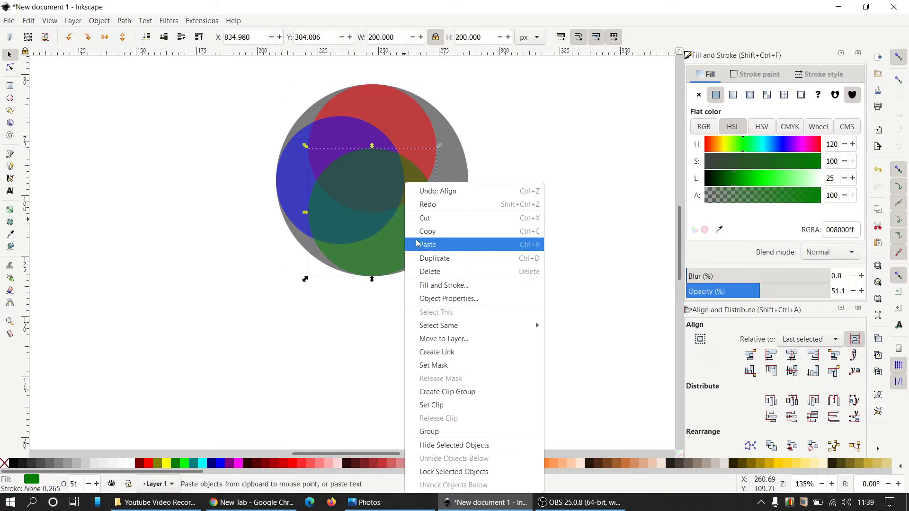
pyautogui.click(424, 258)
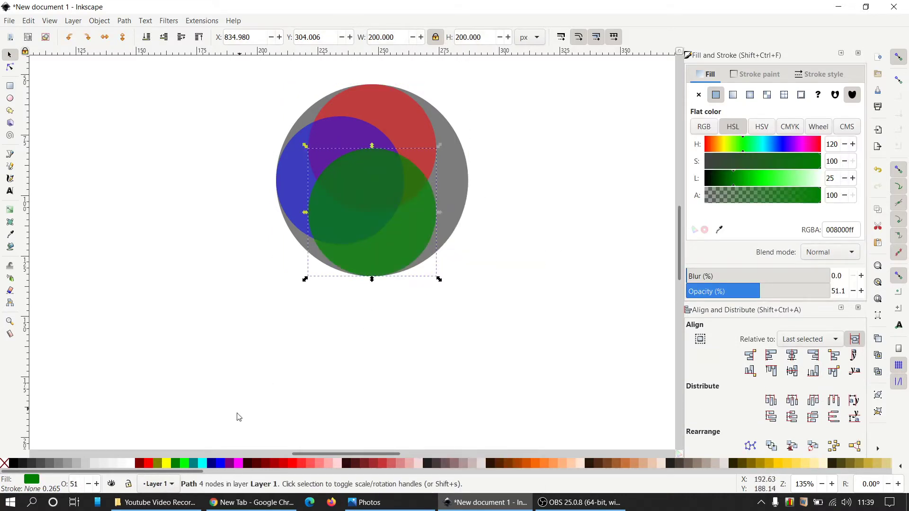
pyautogui.click(166, 467)
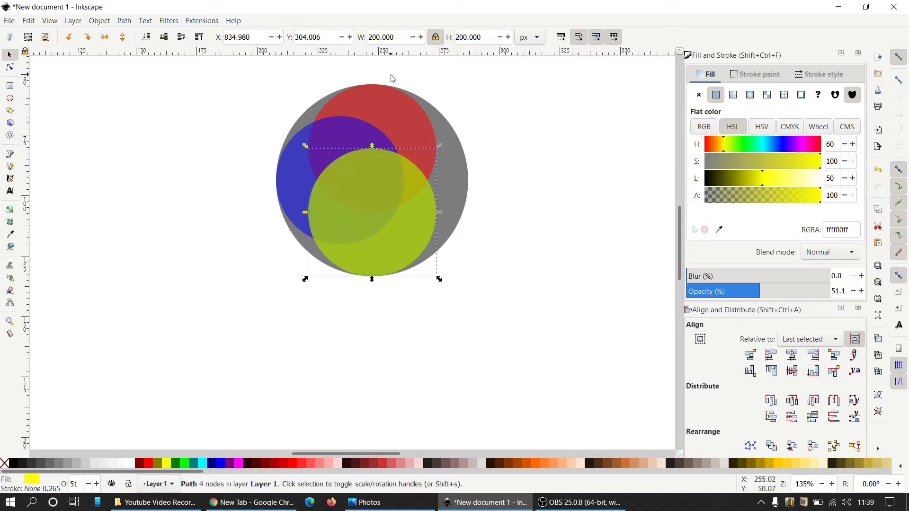
# Step: Set the yellow circle's width to 100 px with its proportions locked
pyautogui.moveTo(407, 36); pyautogui.dragTo(362, 37)
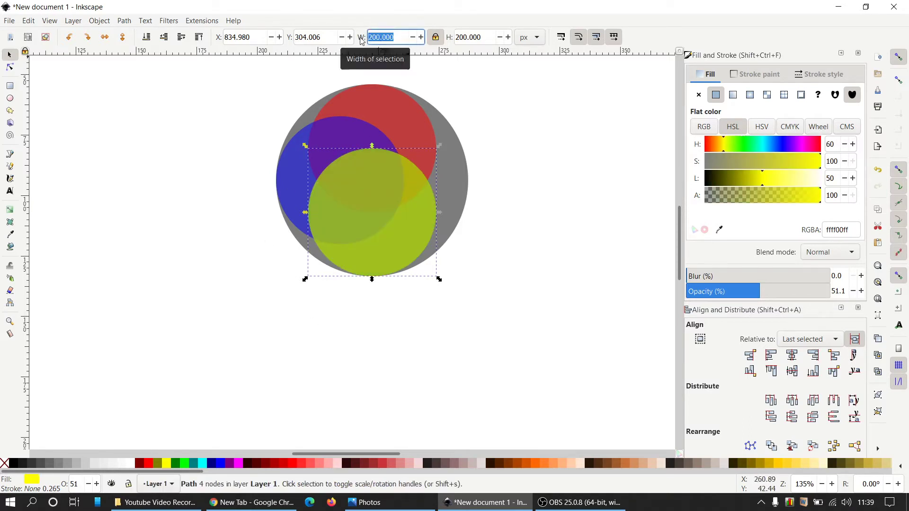
pyautogui.write('100')
pyautogui.press('Return')
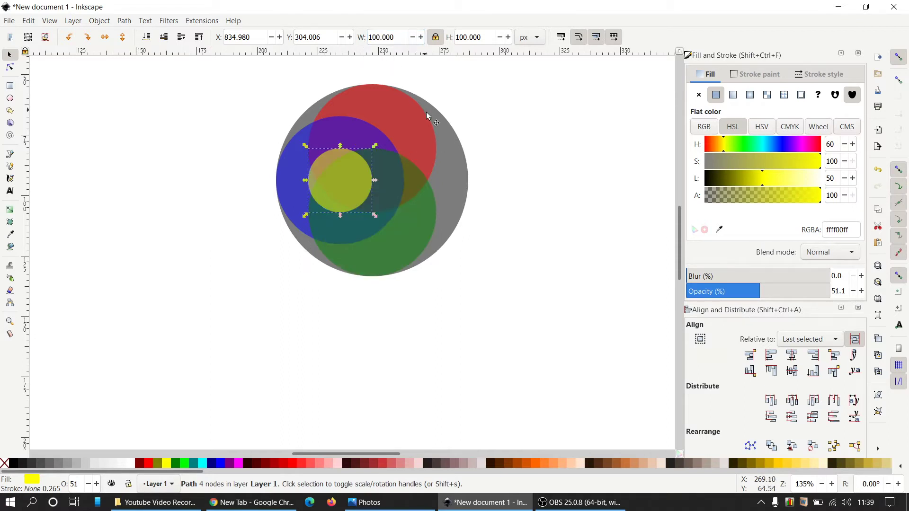
# Step: Center the yellow circle on the grey circle both horizontally and vertically
pyautogui.keyDown('shift'); pyautogui.click(460, 153); pyautogui.keyUp('shift')
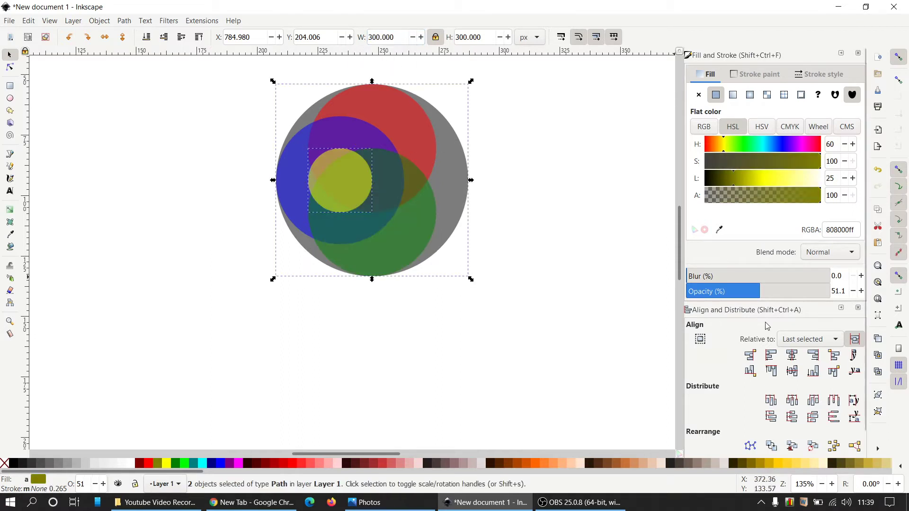
pyautogui.click(793, 356)
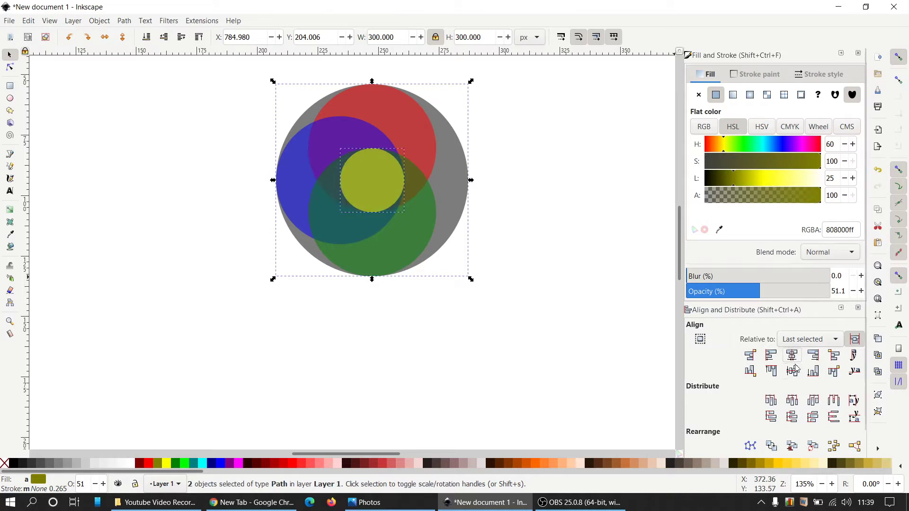
pyautogui.click(792, 371)
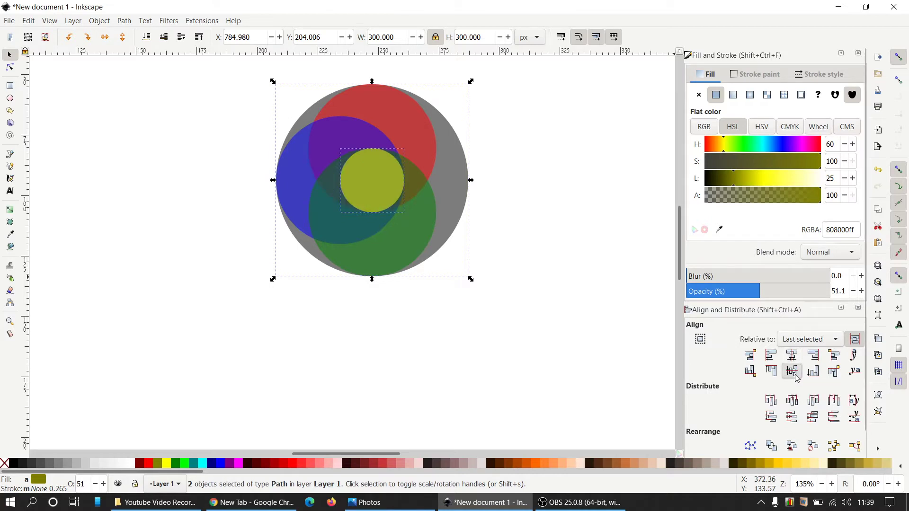
pyautogui.click(610, 261)
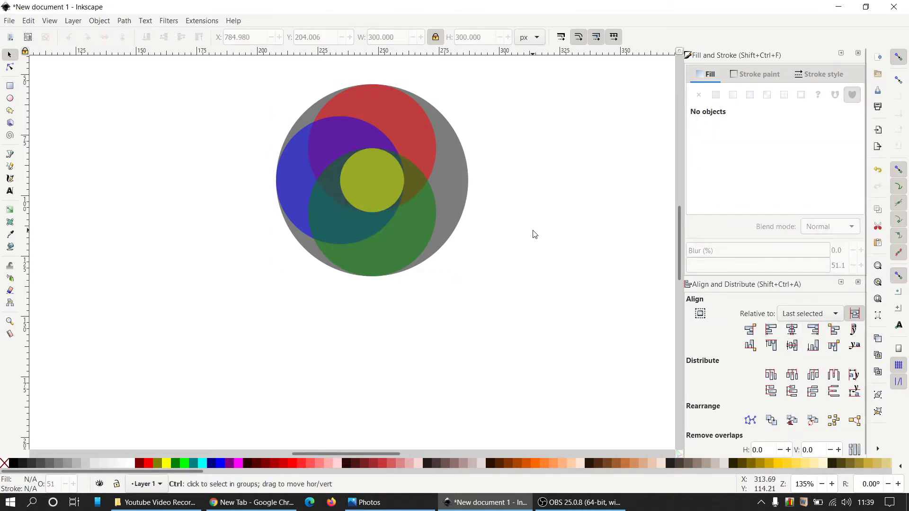
# Step: Duplicate the red and blue circles in place and merge the two copies with Union
pyautogui.scroll(1, 534, 235)
pyautogui.scroll(1, 534, 234)
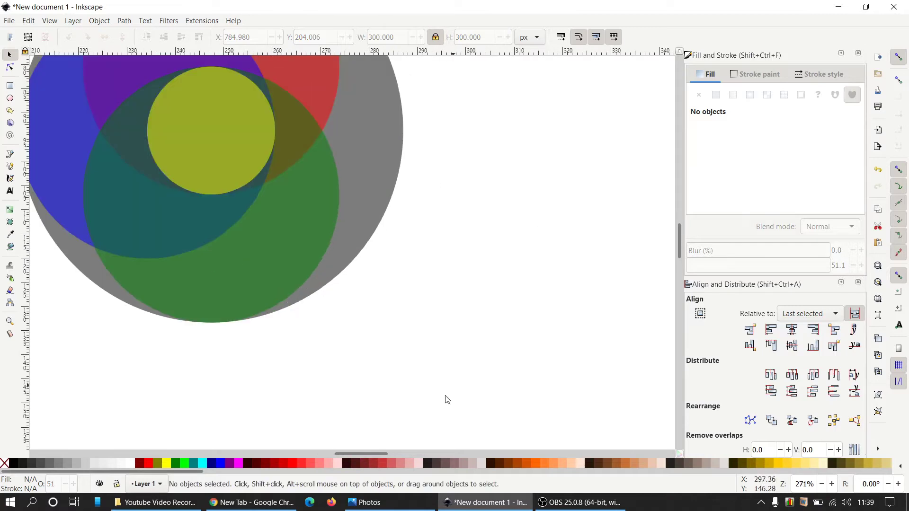
pyautogui.scroll(-1, 463, 370)
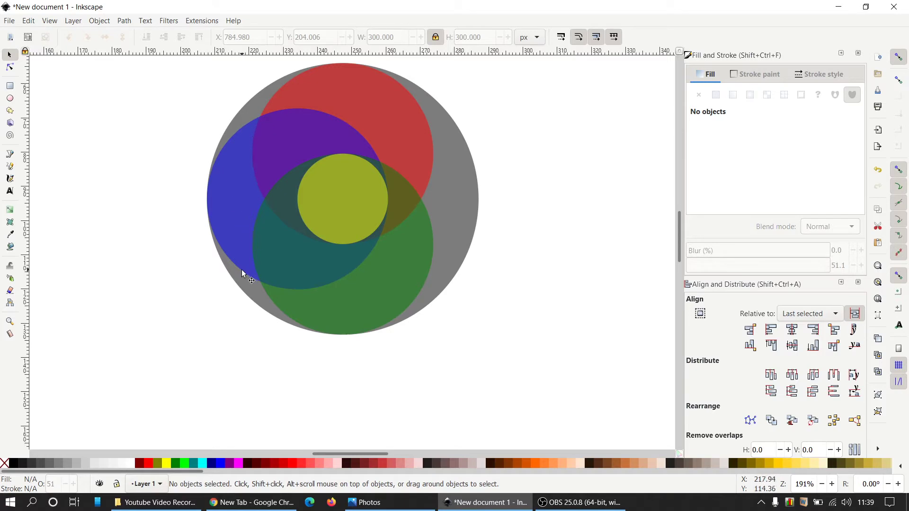
pyautogui.click(384, 132)
pyautogui.keyDown('shift'); pyautogui.click(245, 181); pyautogui.keyUp('shift')
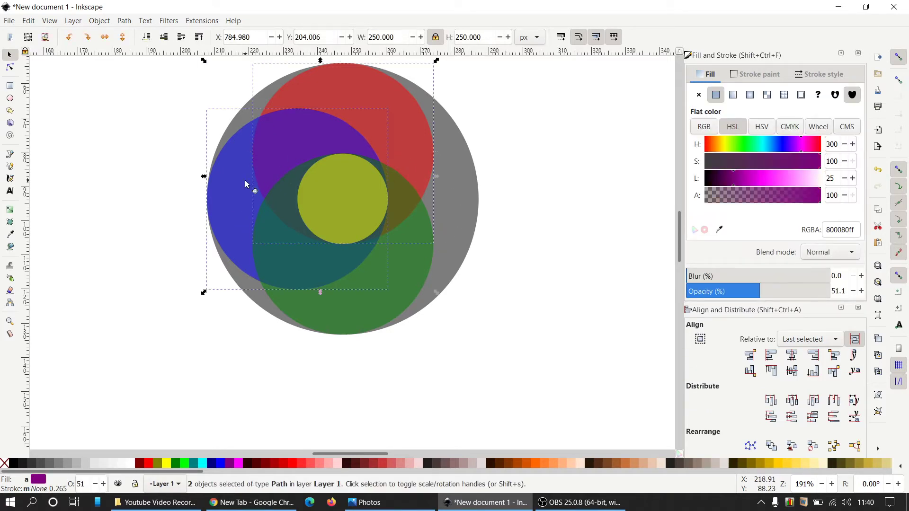
pyautogui.rightClick(316, 115)
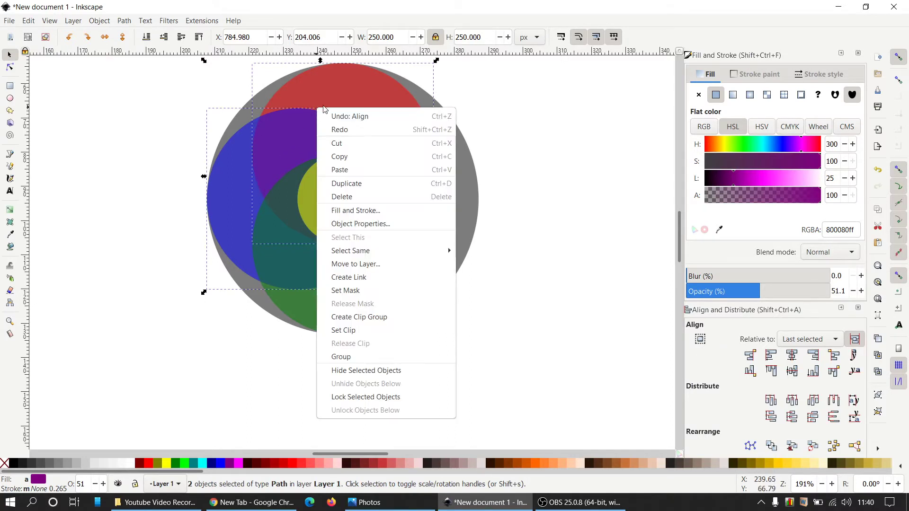
pyautogui.click(351, 183)
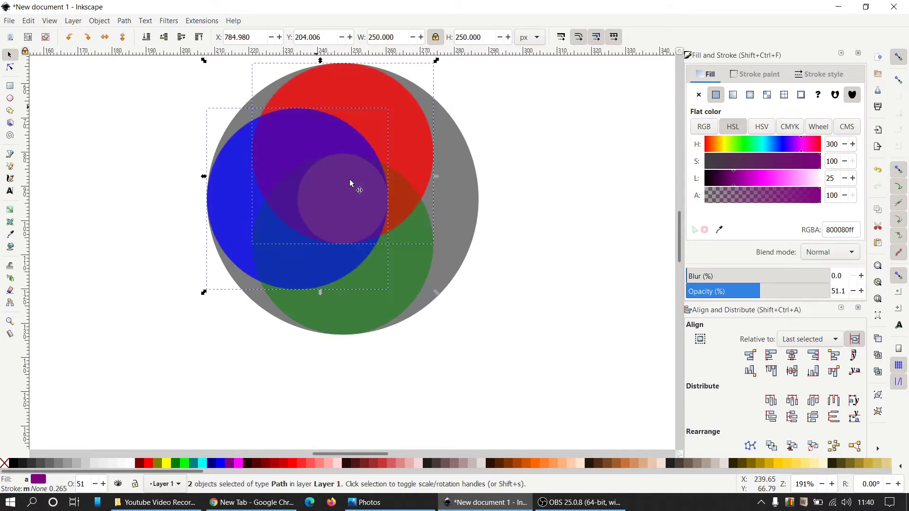
pyautogui.click(126, 22)
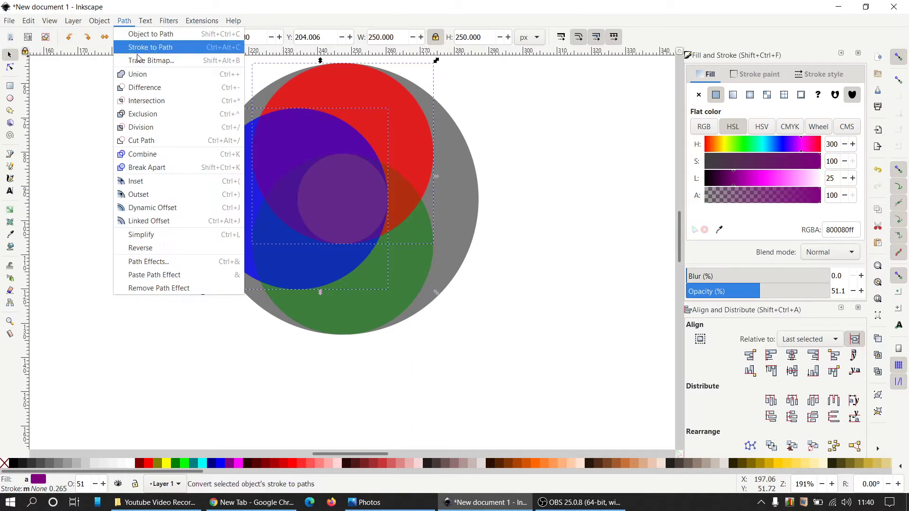
pyautogui.click(137, 74)
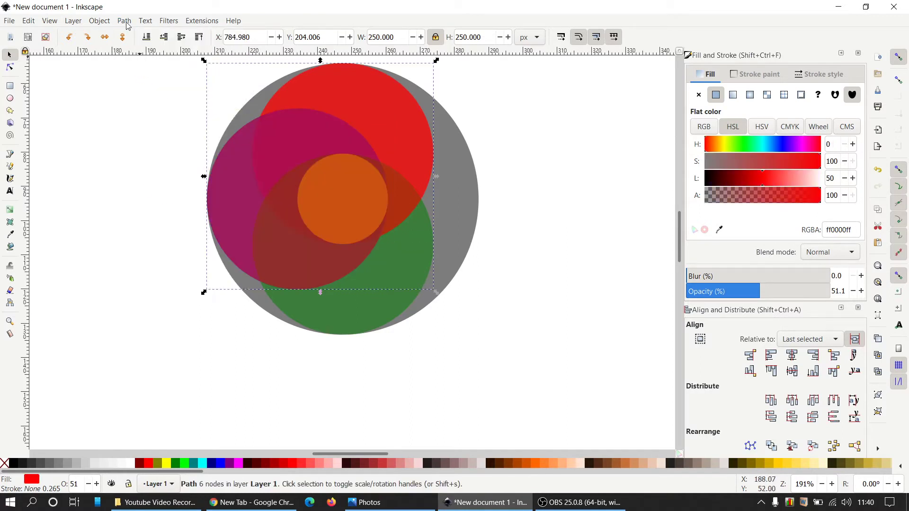
# Step: Subtract the merged red shape from the grey circle with Difference and break the result apart into separate paths
pyautogui.keyDown('shift'); pyautogui.click(456, 195); pyautogui.keyUp('shift')
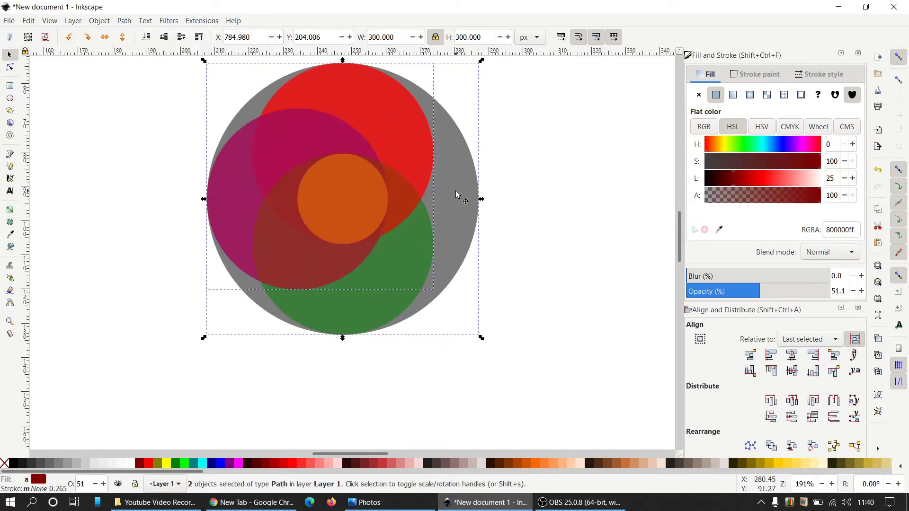
pyautogui.click(125, 22)
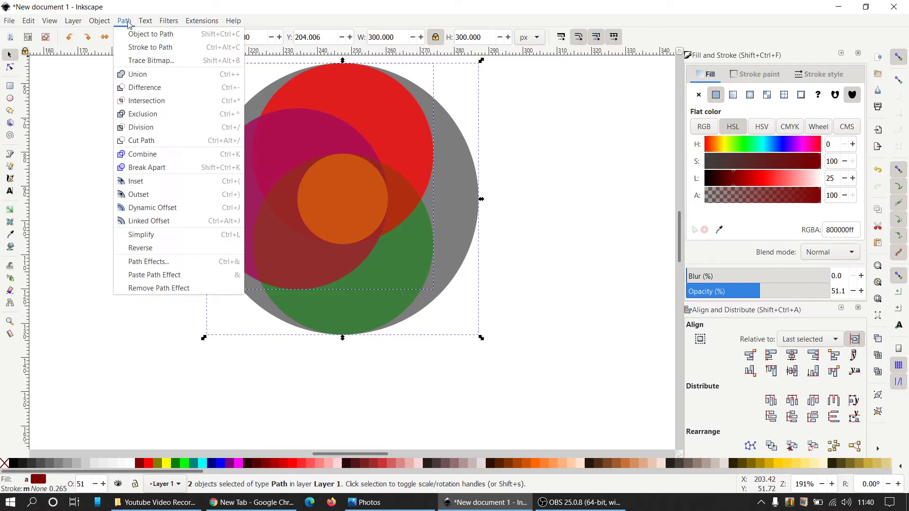
pyautogui.click(146, 87)
pyautogui.click(125, 21)
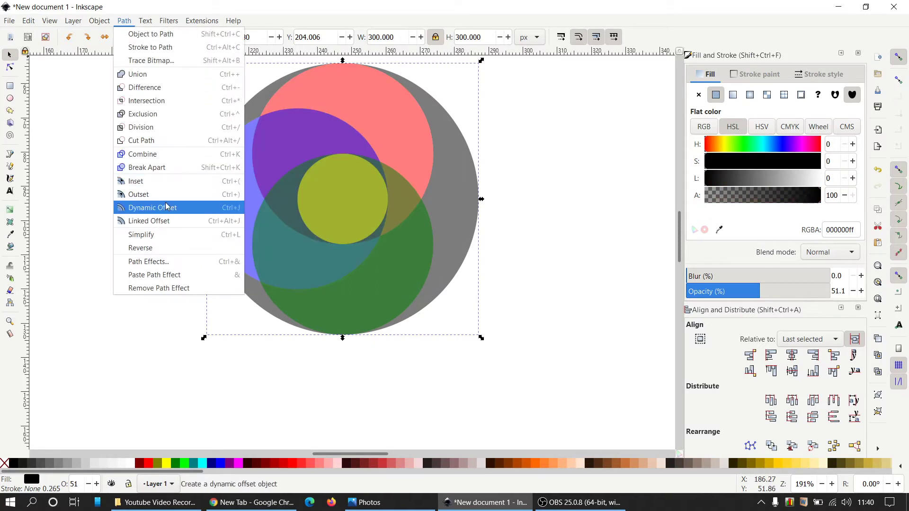
pyautogui.click(162, 168)
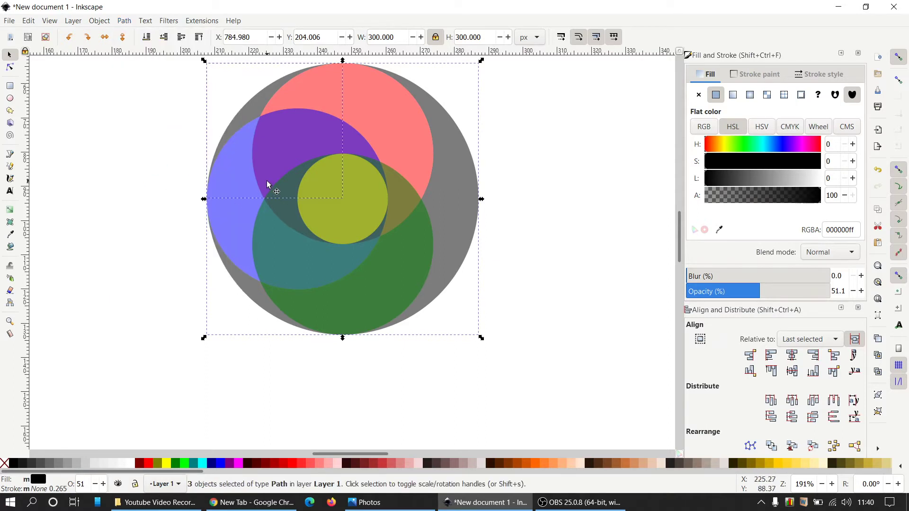
pyautogui.press('shift')
pyautogui.keyDown('shift'); pyautogui.click(258, 109); pyautogui.keyUp('shift')
pyautogui.press('Tab')
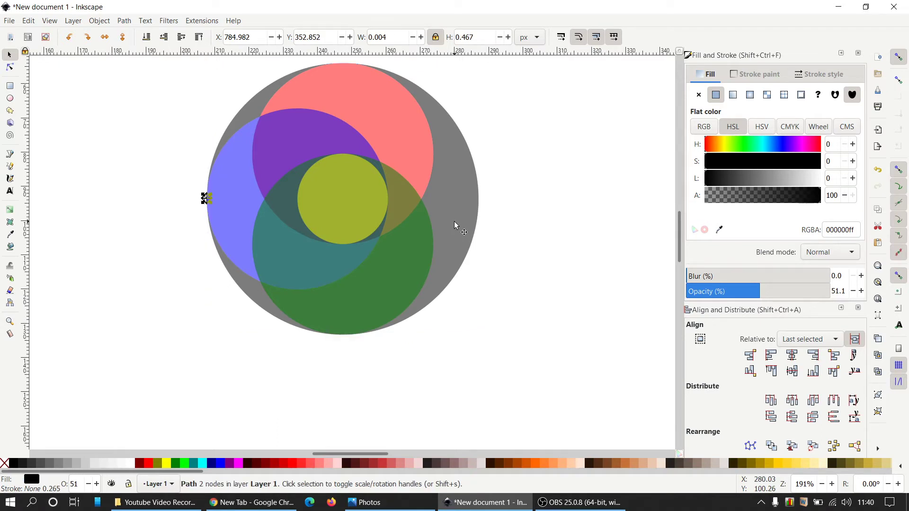
pyautogui.press('Escape')
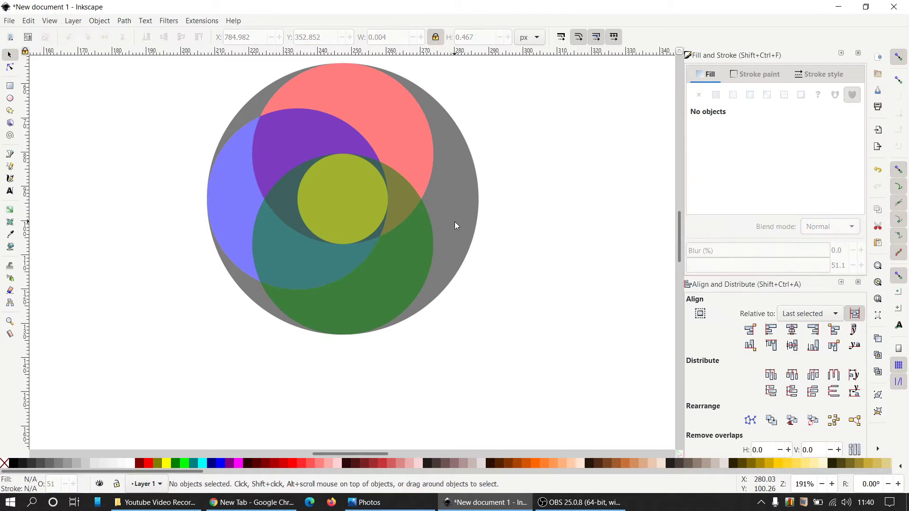
# Step: Duplicate the blue and green circles in place and merge the two copies with Union
pyautogui.click(243, 208)
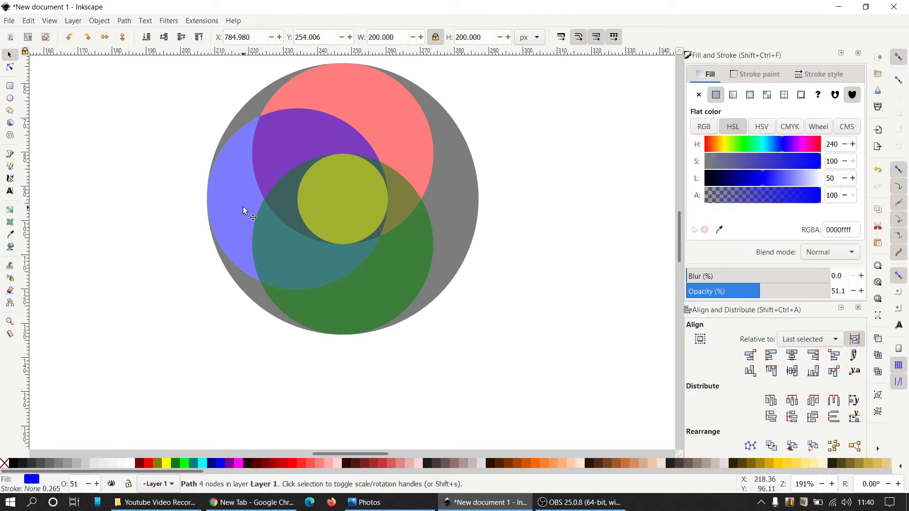
pyautogui.keyDown('shift'); pyautogui.click(368, 309); pyautogui.keyUp('shift')
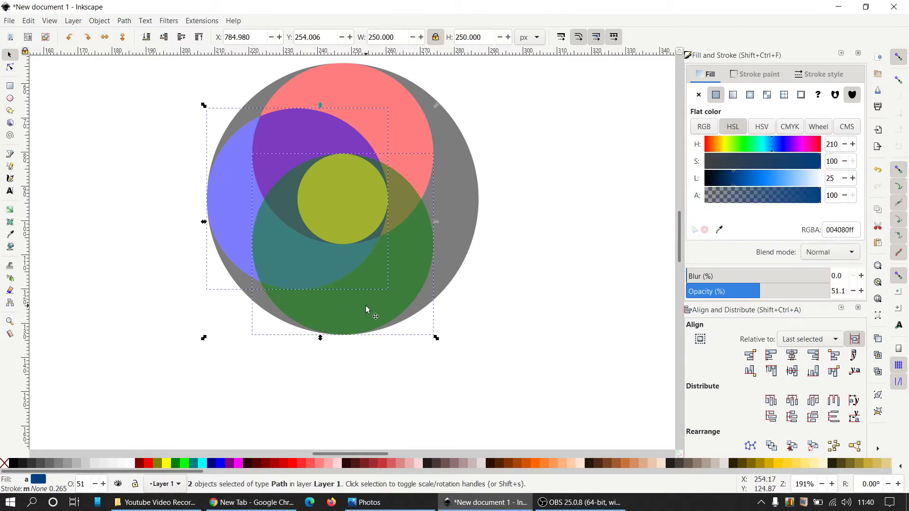
pyautogui.rightClick(367, 310)
pyautogui.click(411, 258)
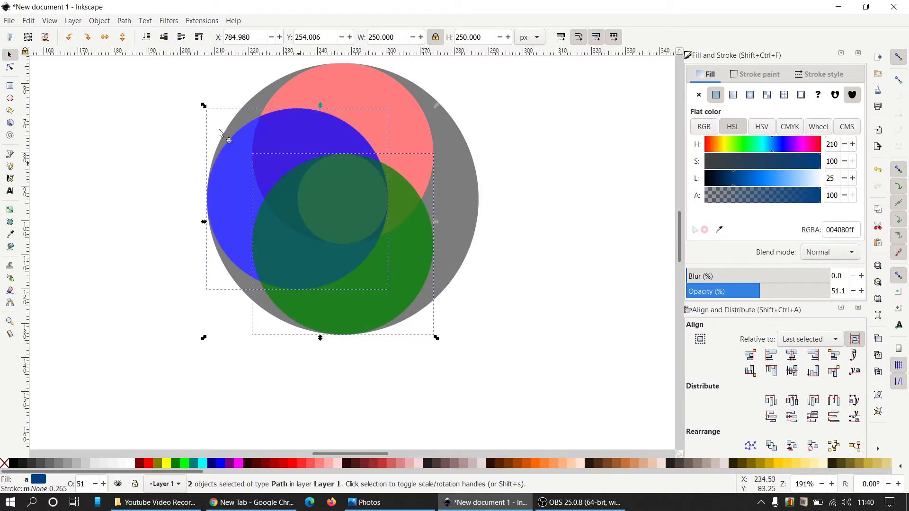
pyautogui.click(124, 20)
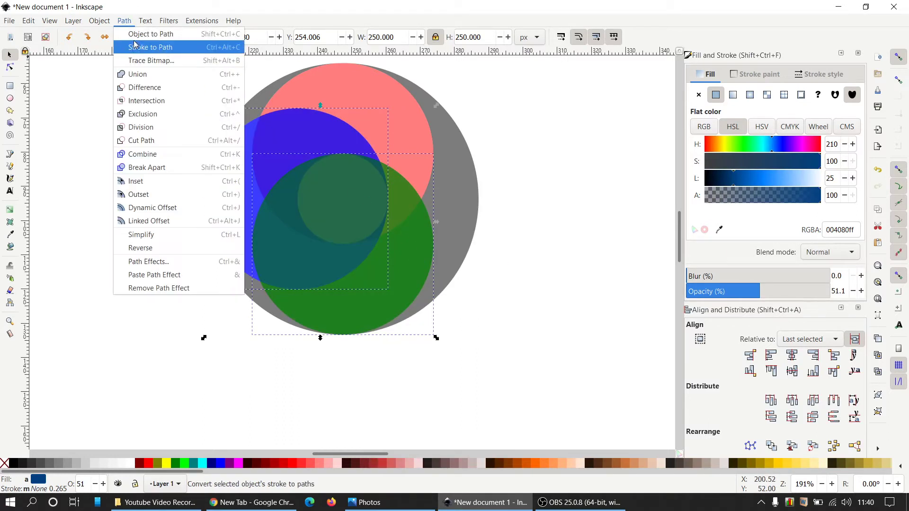
pyautogui.click(146, 75)
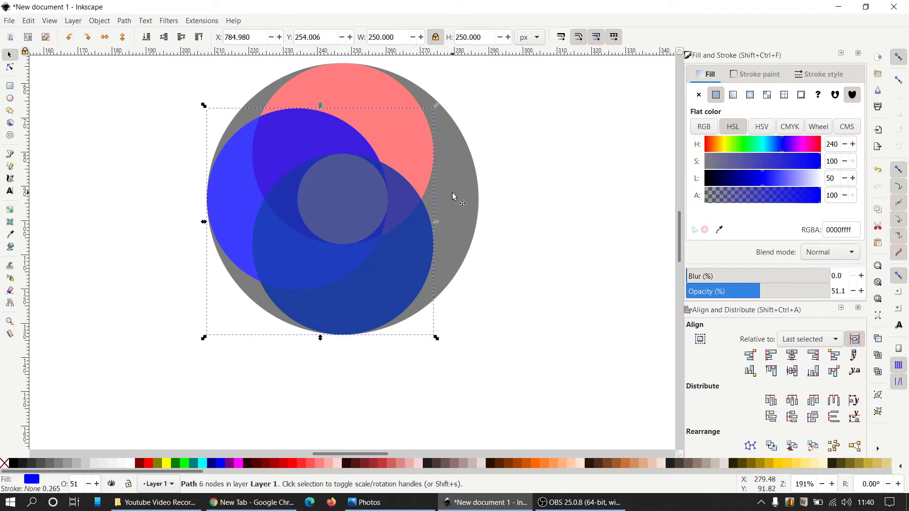
# Step: Subtract the merged blue shape from the grey circle with Difference and break the result apart into separate paths
pyautogui.keyDown('shift'); pyautogui.click(471, 190); pyautogui.keyUp('shift')
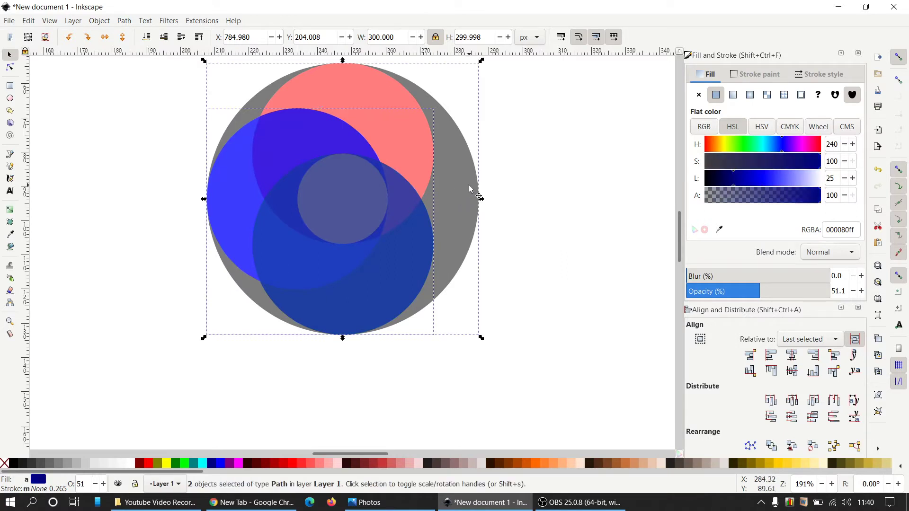
pyautogui.click(124, 20)
pyautogui.click(135, 87)
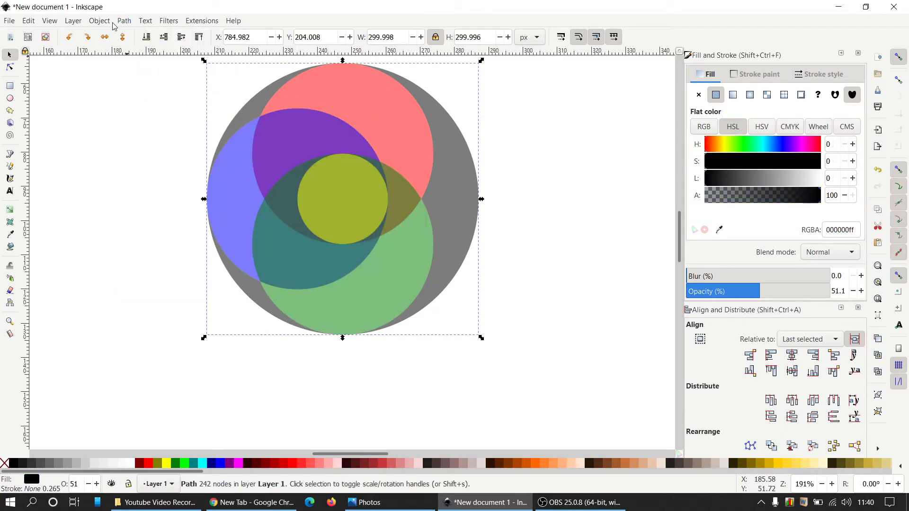
pyautogui.click(124, 21)
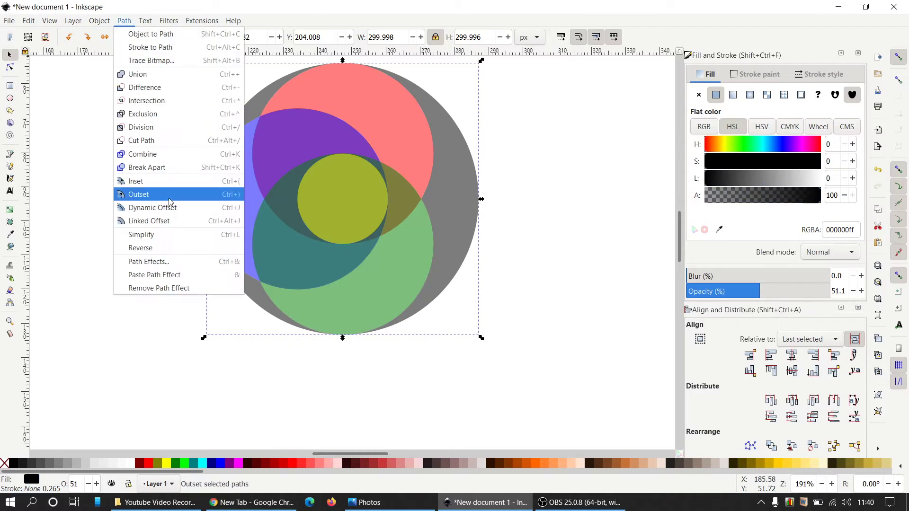
pyautogui.click(164, 176)
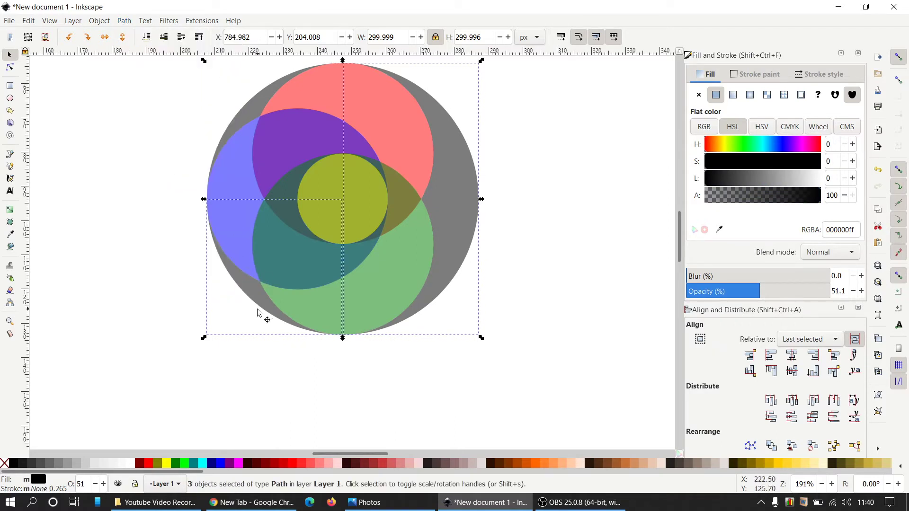
# Step: Remove the grey crescents from the selection and delete the tiny leftover fragment at the base of the green circle
pyautogui.keyDown('shift'); pyautogui.click(301, 281); pyautogui.keyUp('shift')
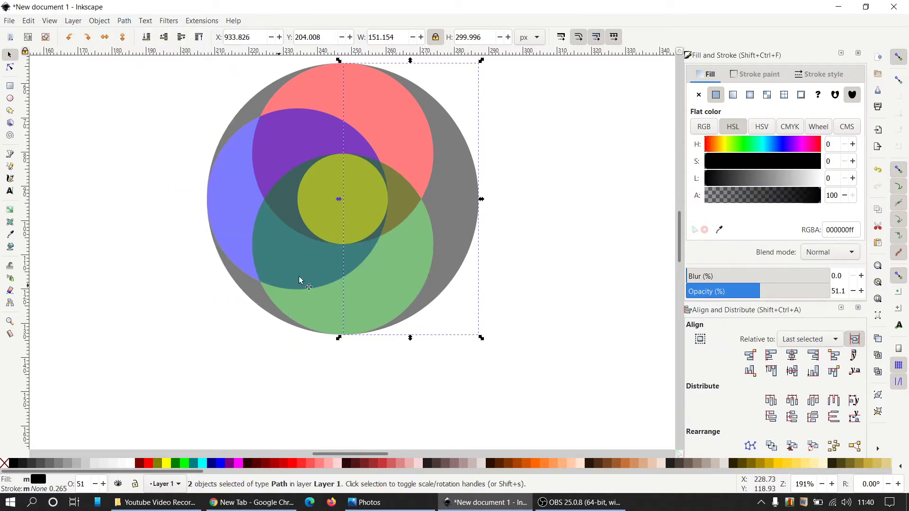
pyautogui.keyDown('shift'); pyautogui.click(453, 203); pyautogui.keyUp('shift')
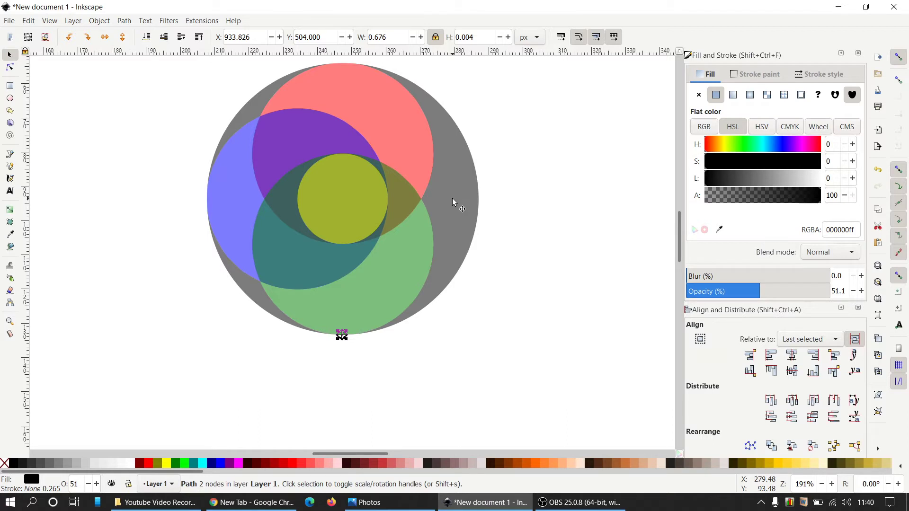
pyautogui.press('Delete')
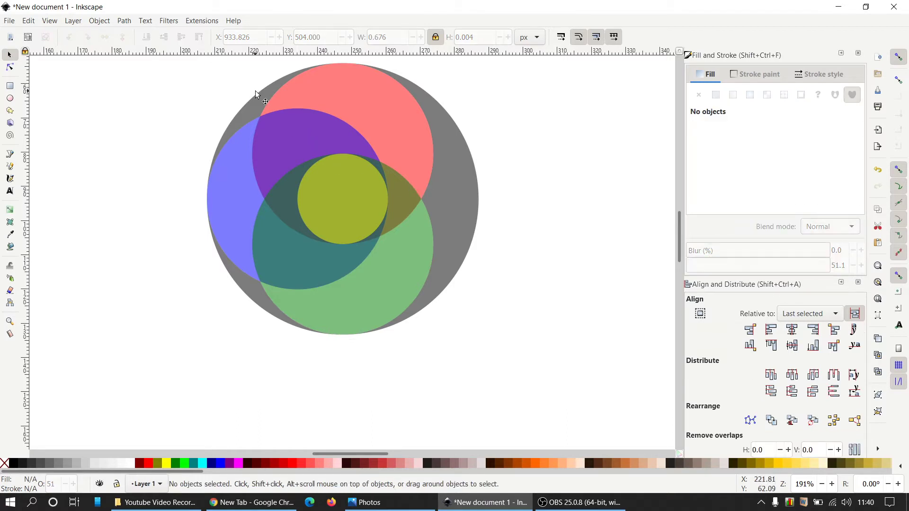
# Step: Move the three grey crescents outward to check that they are separate pieces, and undo the moves
pyautogui.moveTo(260, 102); pyautogui.dragTo(244, 93)
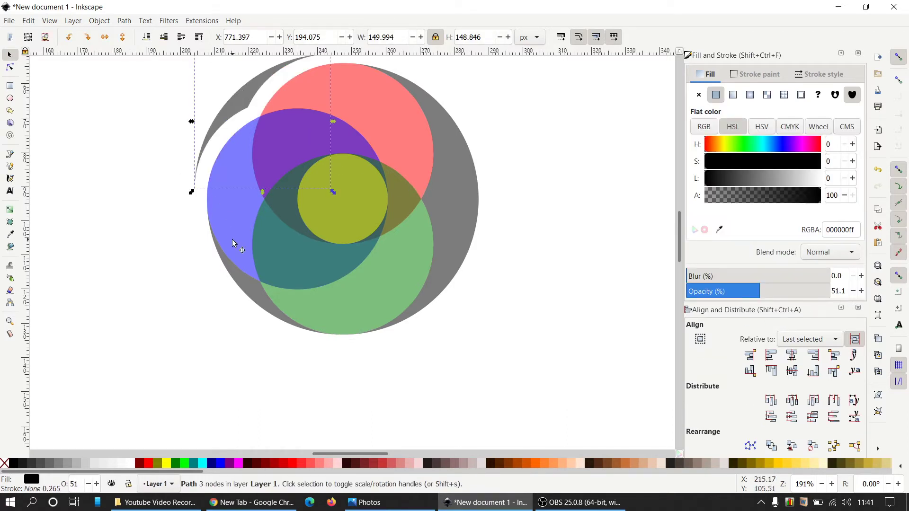
pyautogui.moveTo(250, 284); pyautogui.dragTo(220, 297)
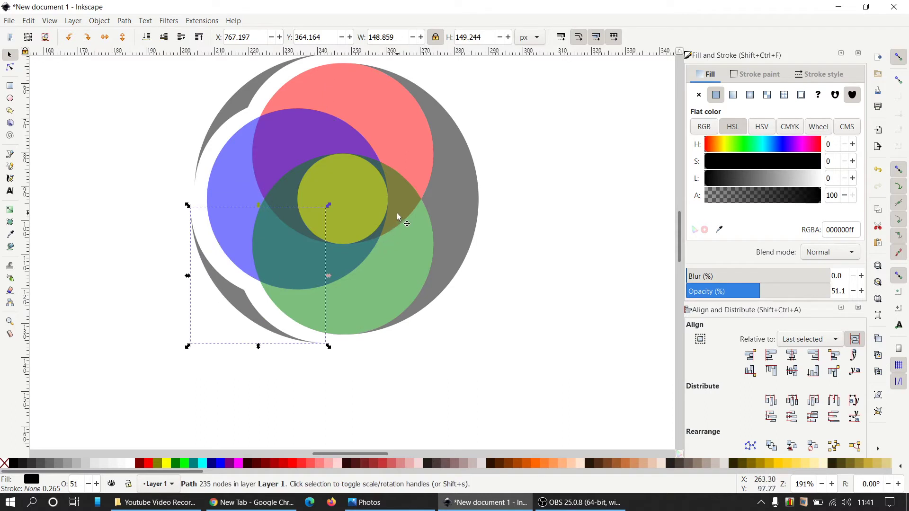
pyautogui.moveTo(443, 205); pyautogui.dragTo(473, 206)
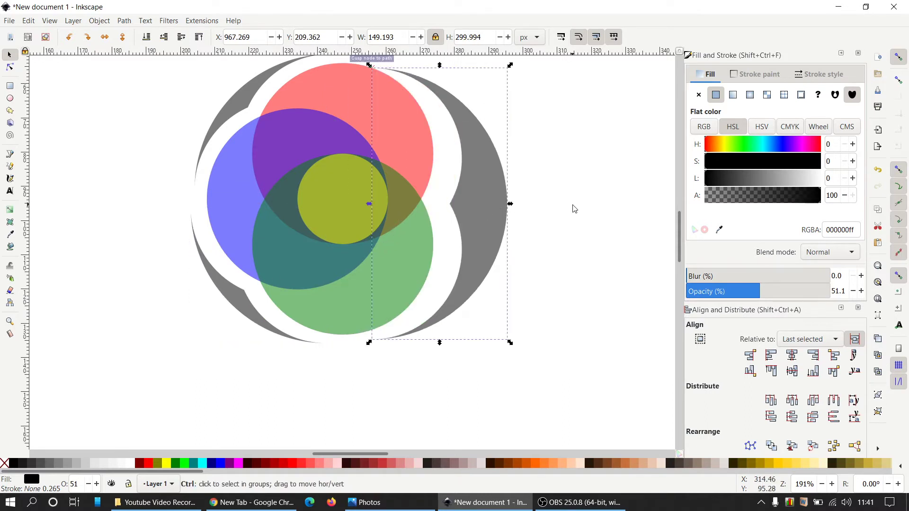
pyautogui.hotkey('ctrl', 'z')
pyautogui.hotkey('ctrl', 'z')
pyautogui.hotkey('ctrl', 'z')
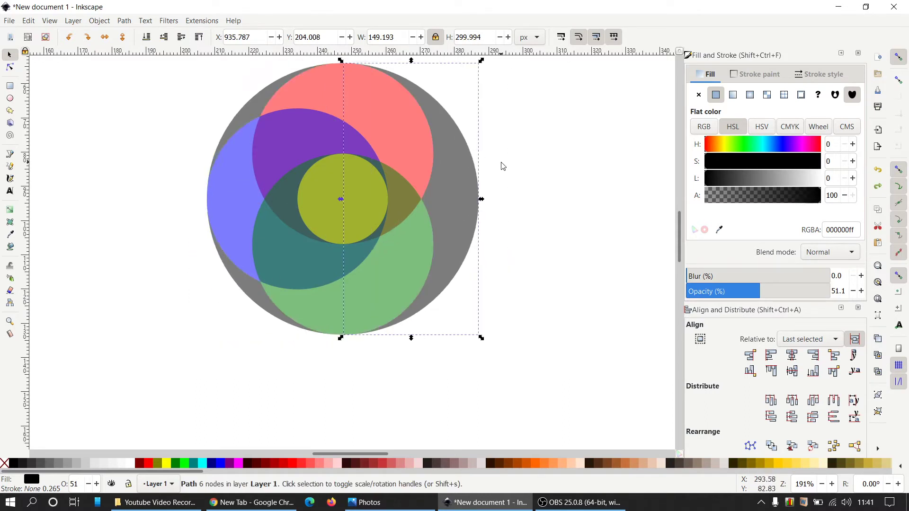
pyautogui.click(503, 166)
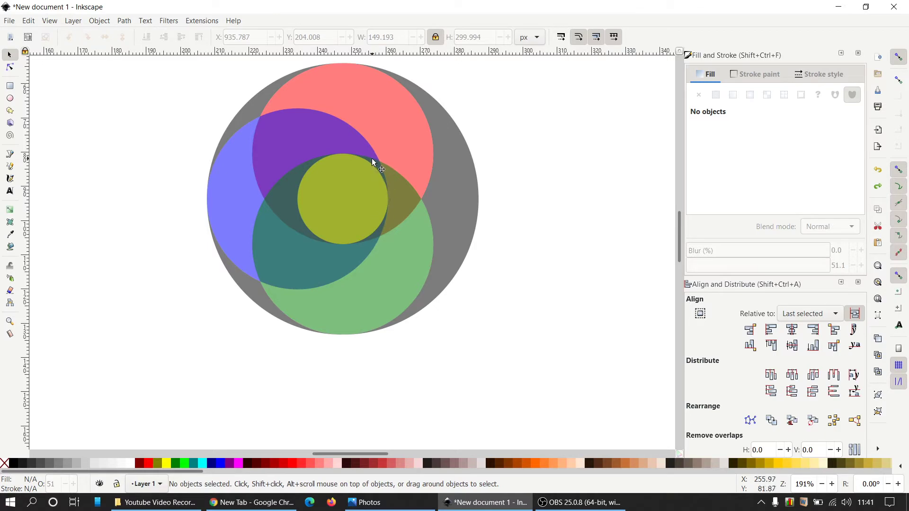
# Step: Create the Intersection of in-place duplicates of the red and blue circles and fill it with dark red (800000)
pyautogui.click(394, 131)
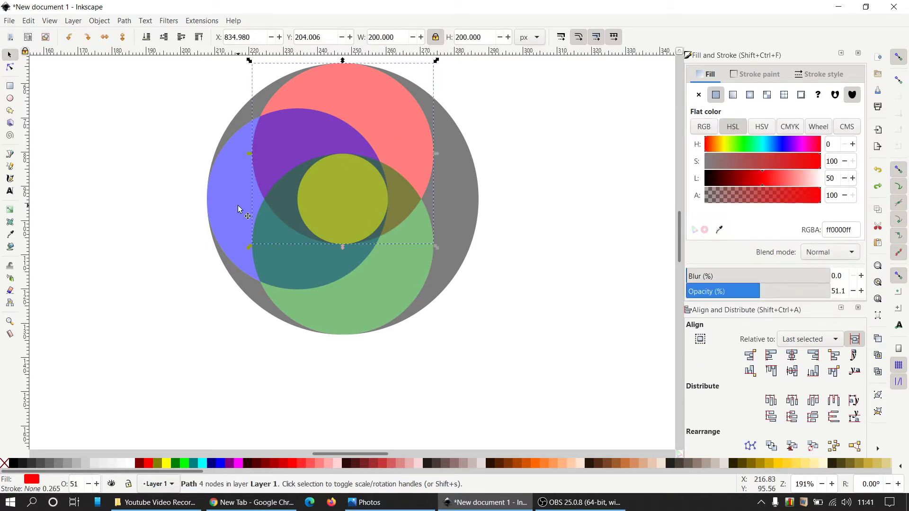
pyautogui.press('shift')
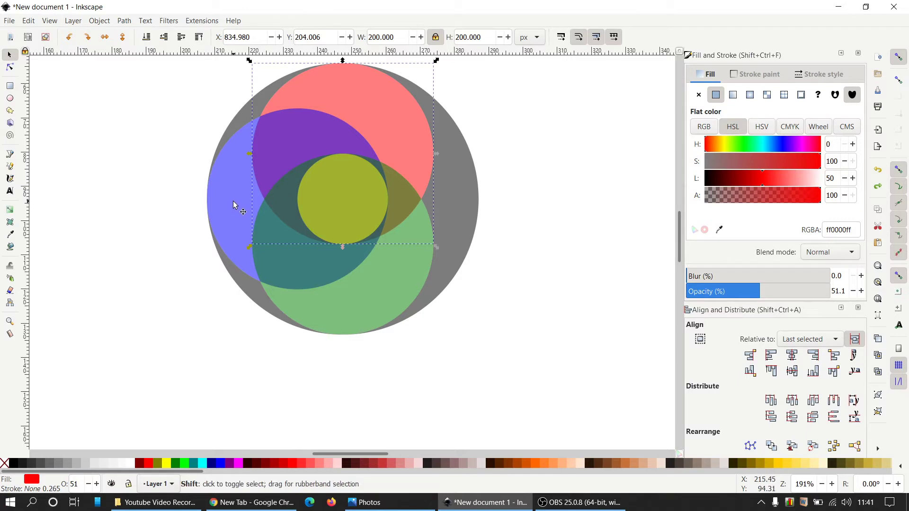
pyautogui.keyDown('shift'); pyautogui.click(235, 205); pyautogui.keyUp('shift')
pyautogui.rightClick(235, 206)
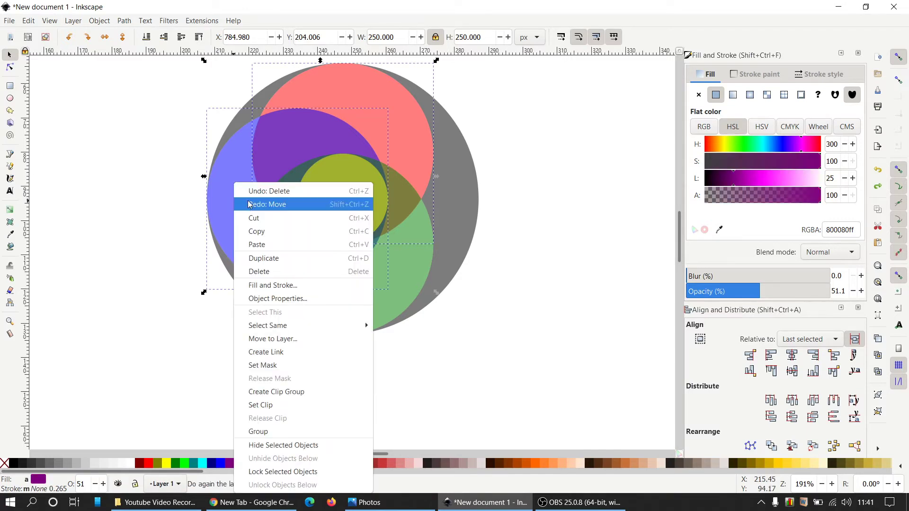
pyautogui.click(277, 258)
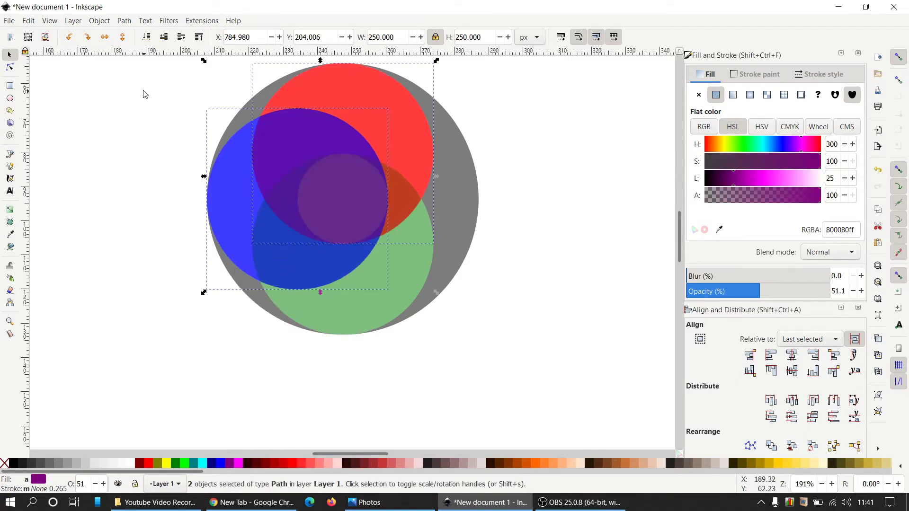
pyautogui.click(124, 20)
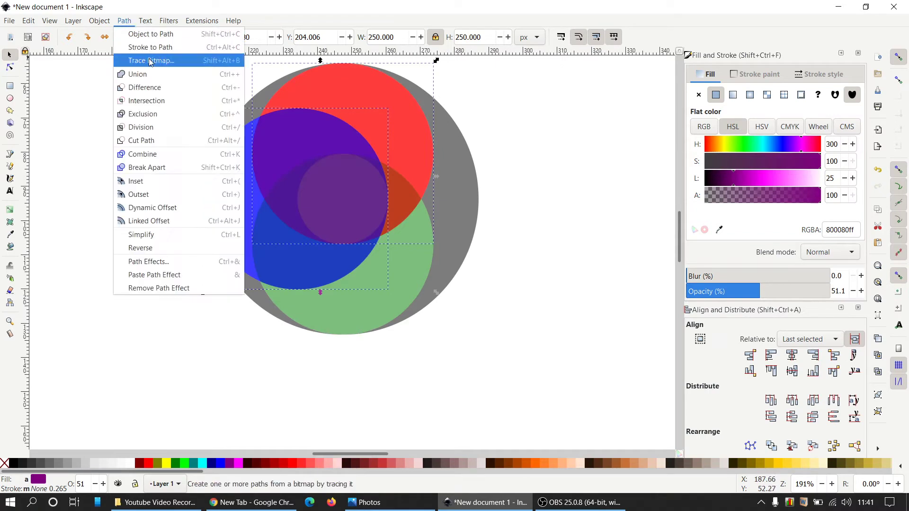
pyautogui.click(151, 101)
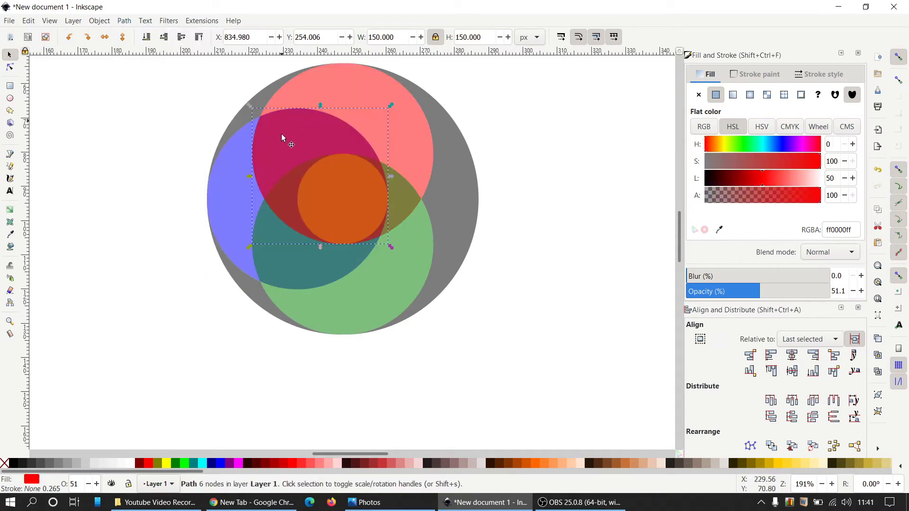
pyautogui.click(143, 468)
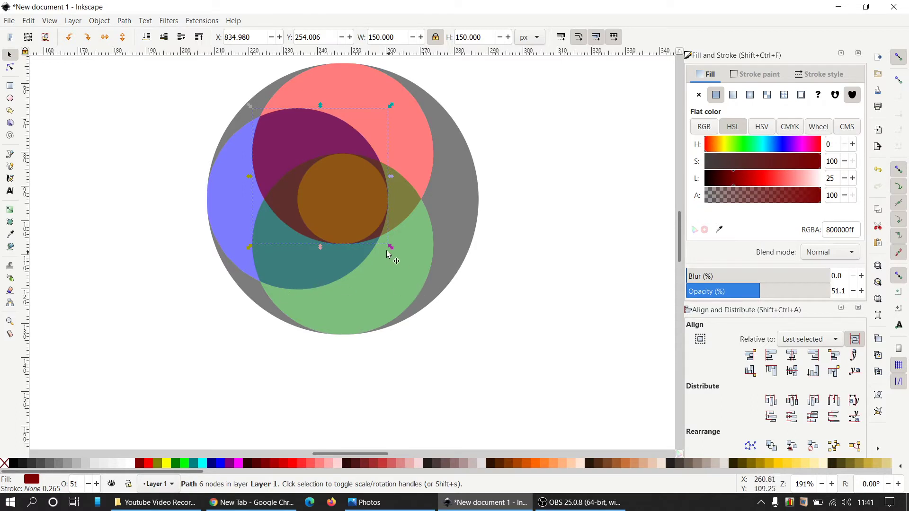
# Step: Create the Intersection of in-place duplicates of the blue and green circles and fill it with purple (800080)
pyautogui.click(231, 206)
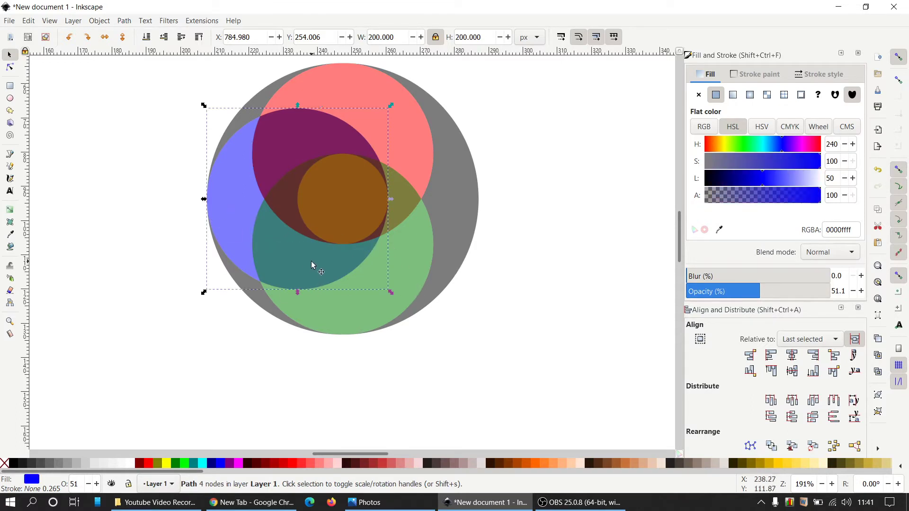
pyautogui.keyDown('shift'); pyautogui.click(354, 303); pyautogui.keyUp('shift')
pyautogui.rightClick(354, 303)
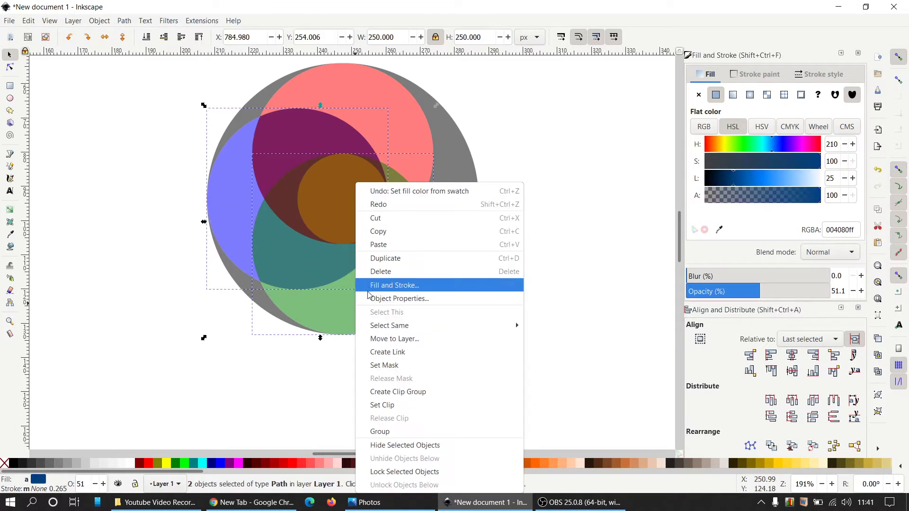
pyautogui.click(380, 261)
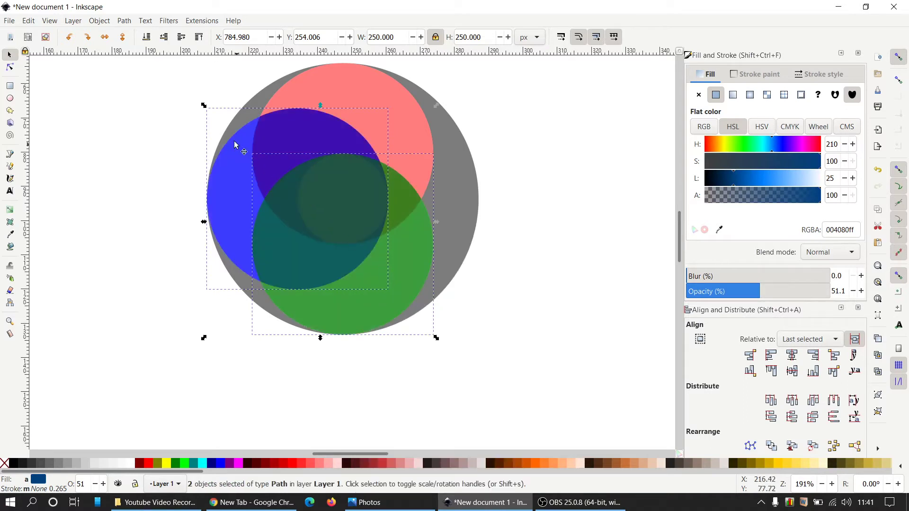
pyautogui.click(125, 21)
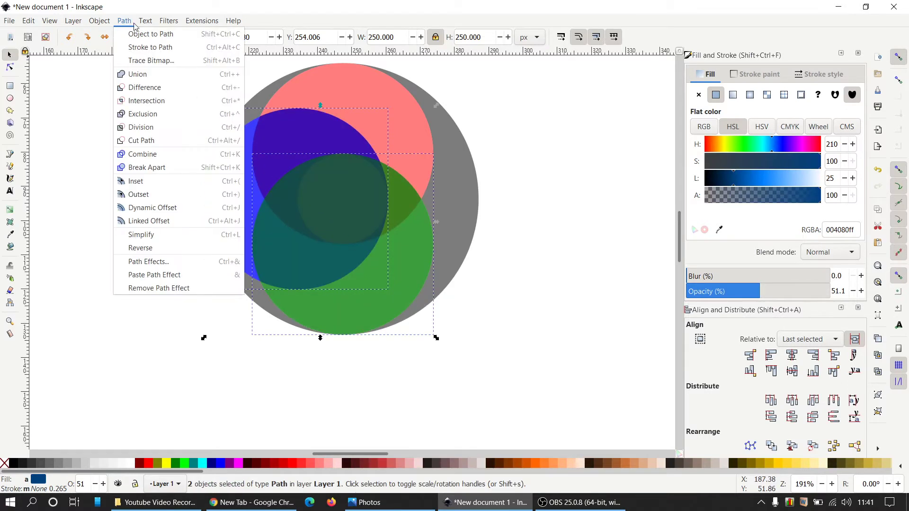
pyautogui.click(166, 100)
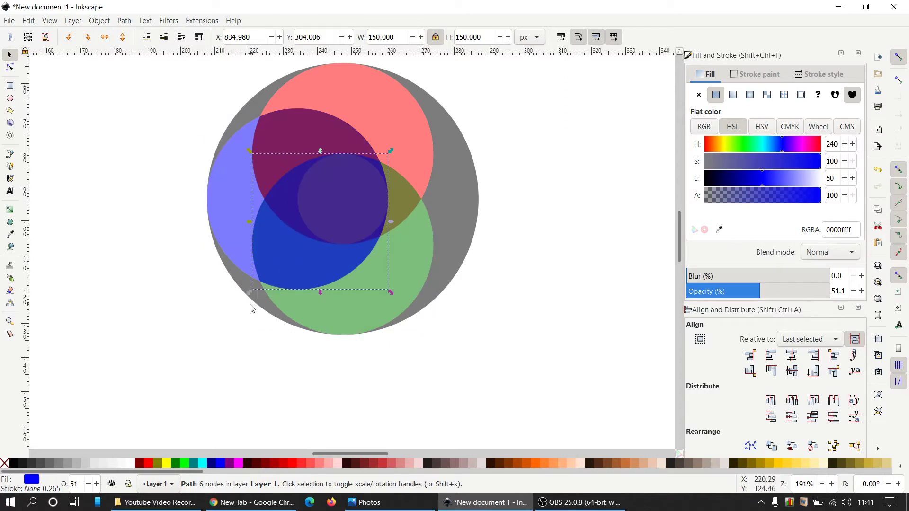
pyautogui.click(229, 465)
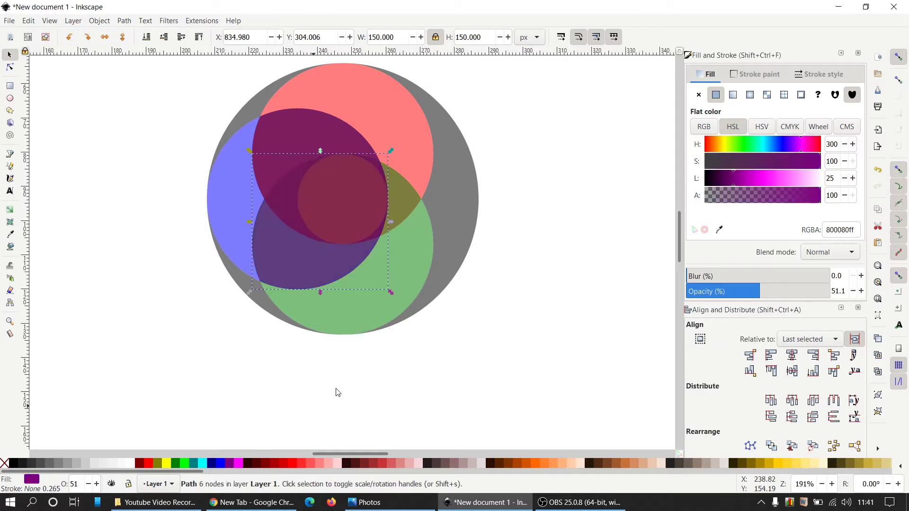
pyautogui.click(548, 301)
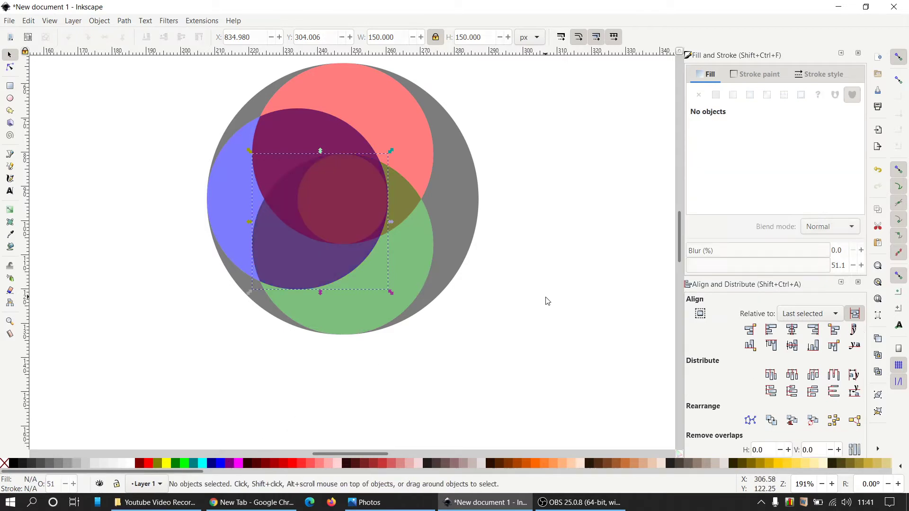
# Step: Select the yellow circle beneath the overlapping shapes and duplicate it in place
pyautogui.click(345, 207)
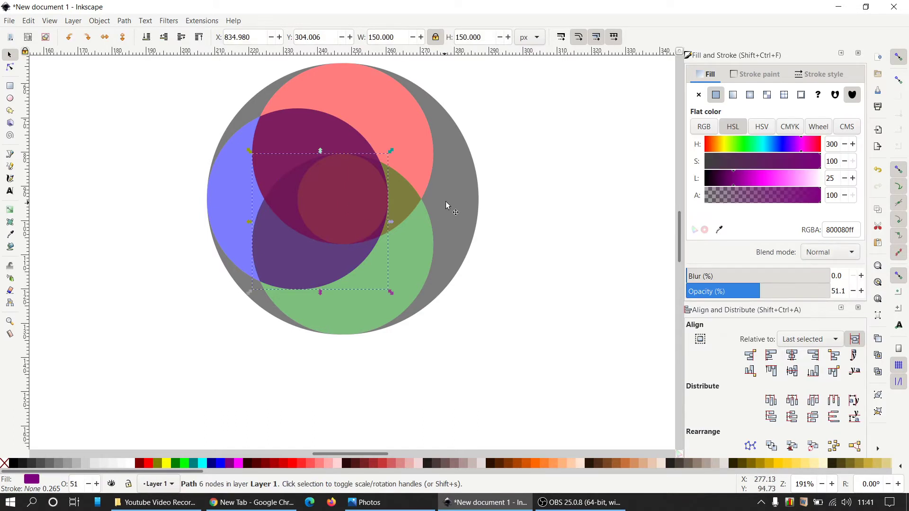
pyautogui.click(489, 198)
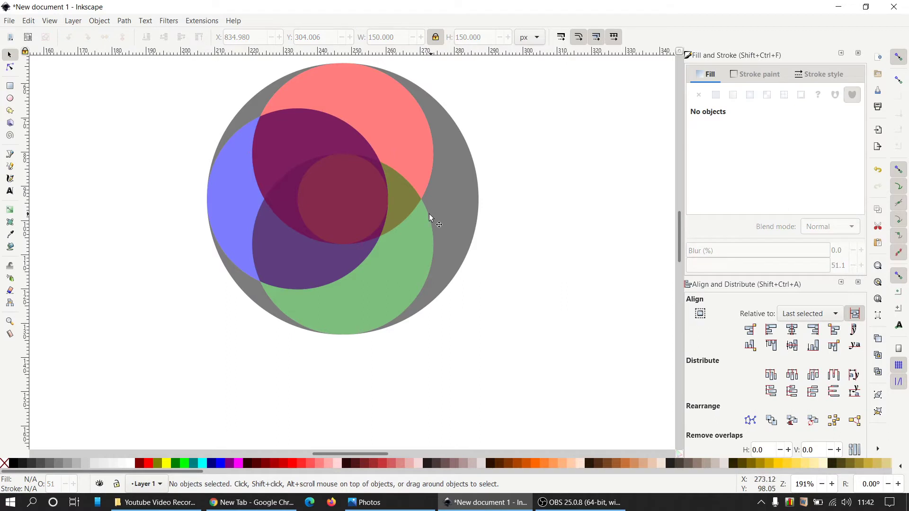
pyautogui.press('alt')
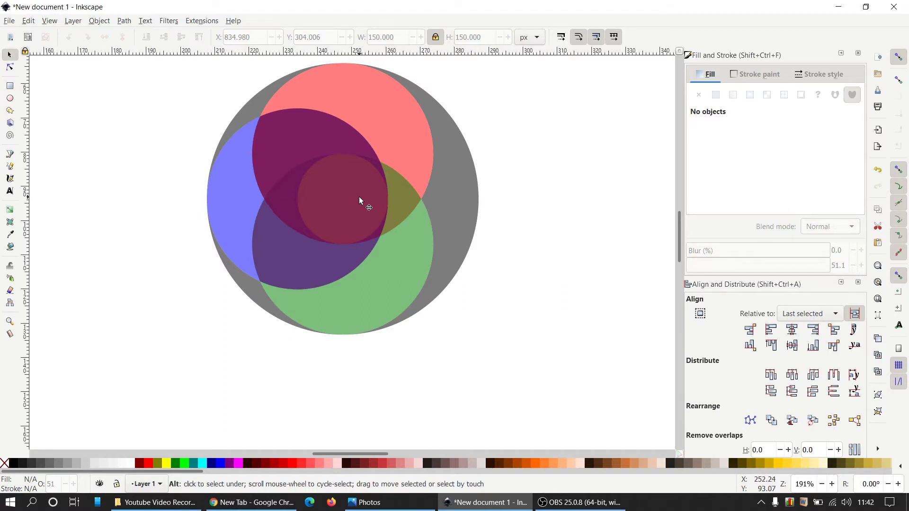
pyautogui.keyDown('alt'); pyautogui.click(359, 197); pyautogui.keyUp('alt')
pyautogui.keyDown('alt'); pyautogui.click(359, 197); pyautogui.keyUp('alt')
pyautogui.keyDown('alt'); pyautogui.click(360, 198); pyautogui.keyUp('alt')
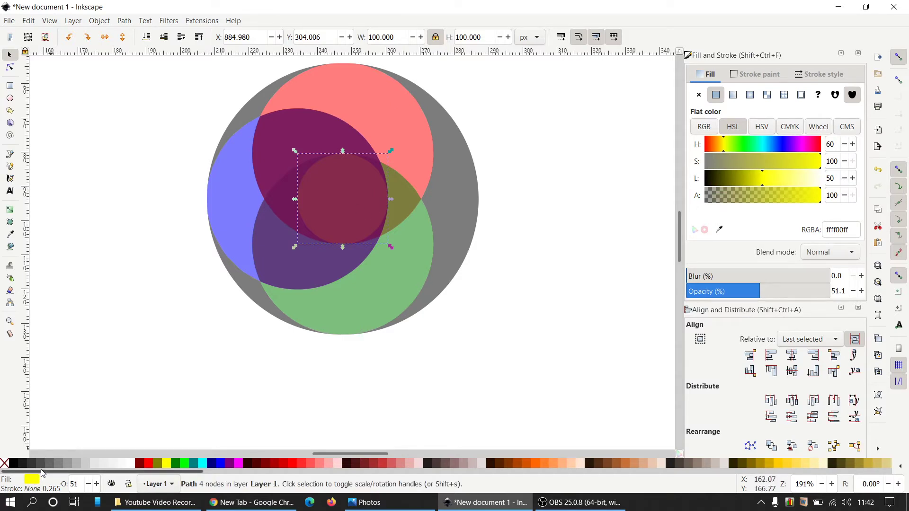
pyautogui.press('ctrl')
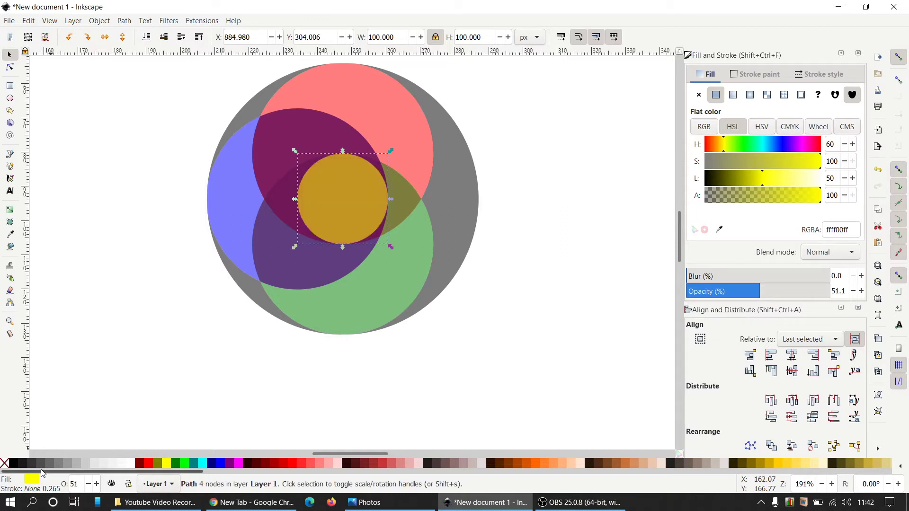
# Step: Subtract the yellow duplicate from the dark red shape with Difference and break the result apart
pyautogui.keyDown('shift'); pyautogui.click(285, 130); pyautogui.keyUp('shift')
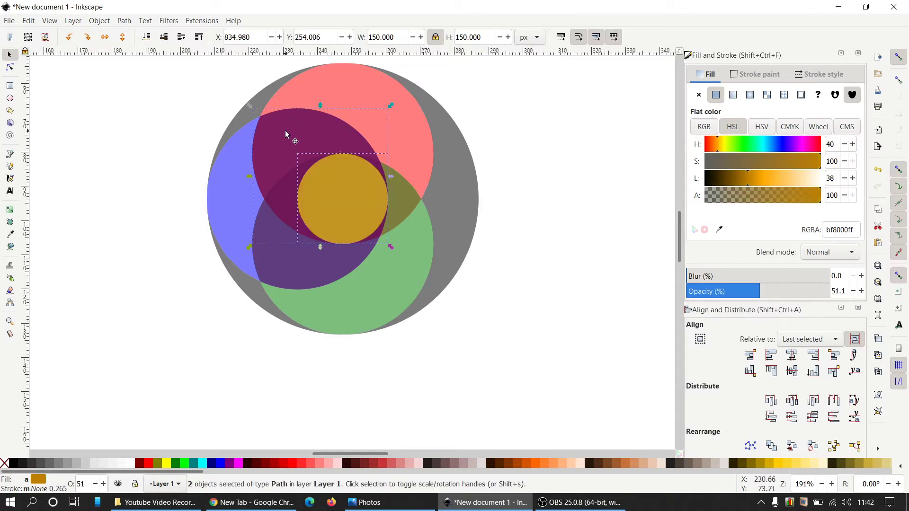
pyautogui.click(131, 21)
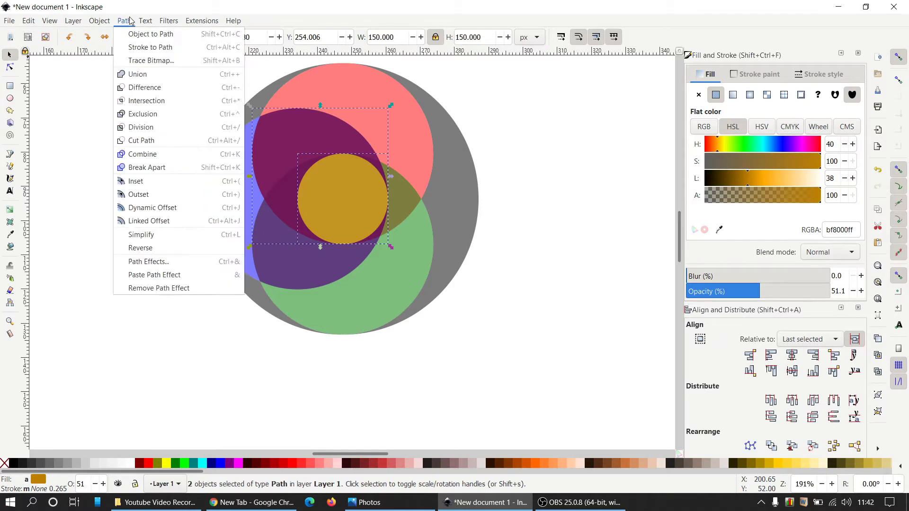
pyautogui.click(148, 91)
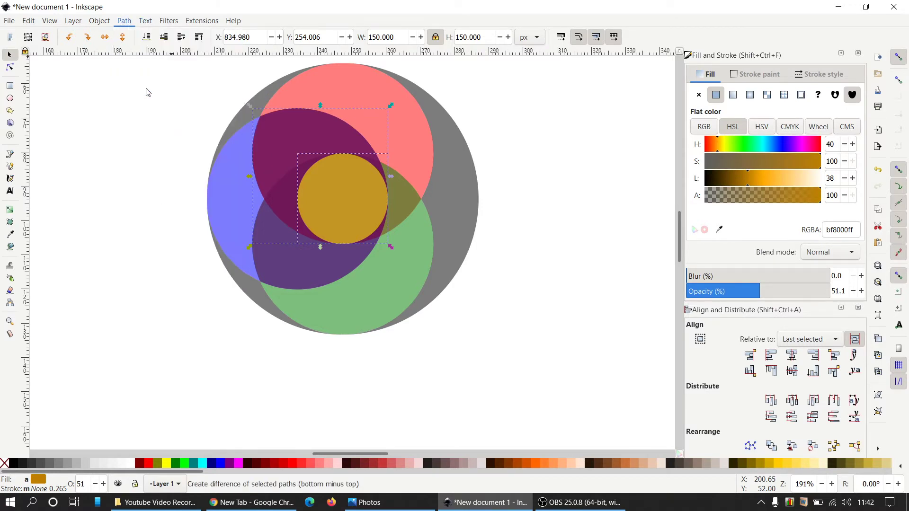
pyautogui.click(124, 21)
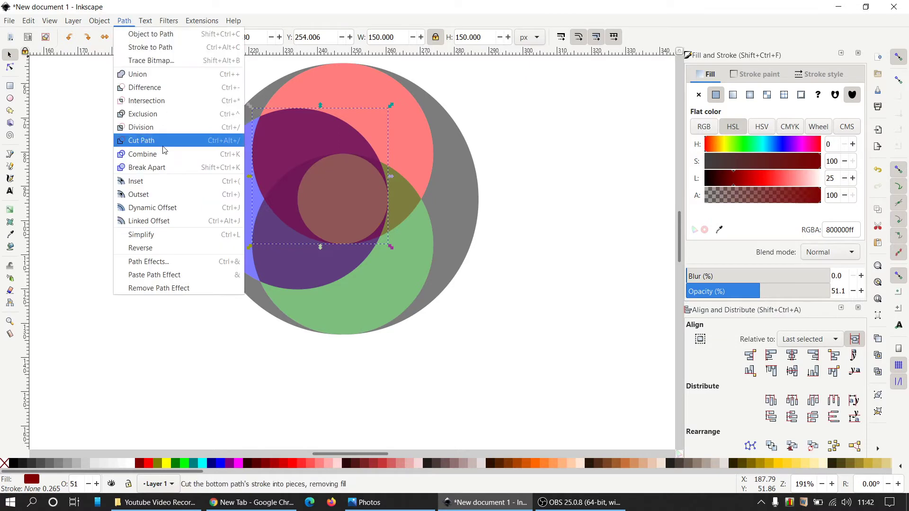
pyautogui.click(166, 168)
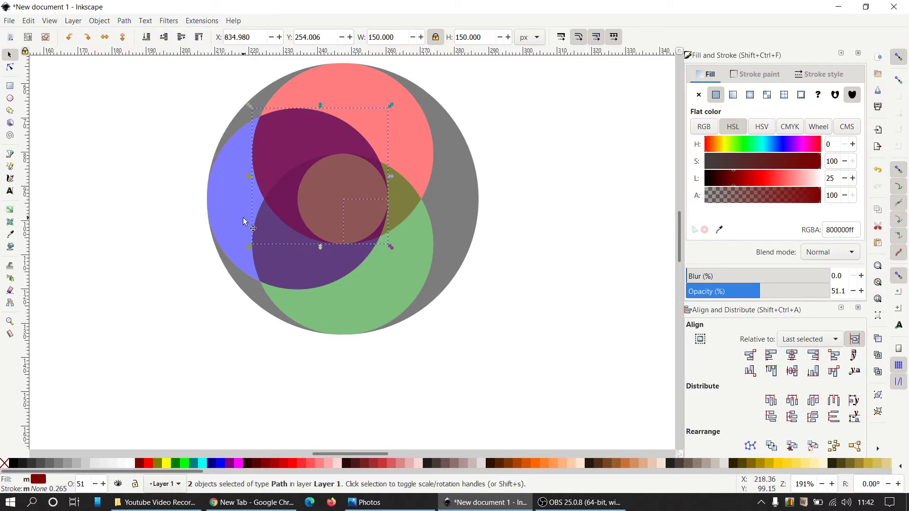
# Step: Move the purple shape and the small dark red sliver outward to check that they are separate pieces, and undo the moves
pyautogui.click(421, 228)
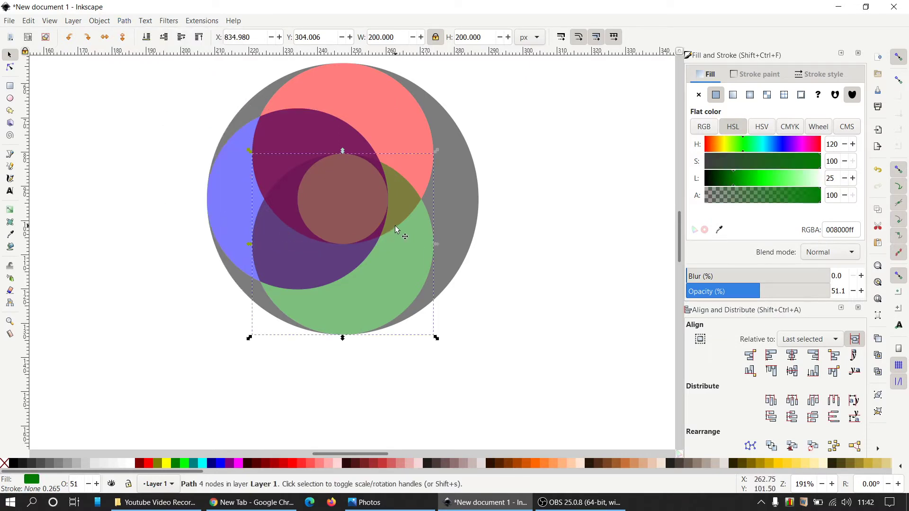
pyautogui.click(463, 215)
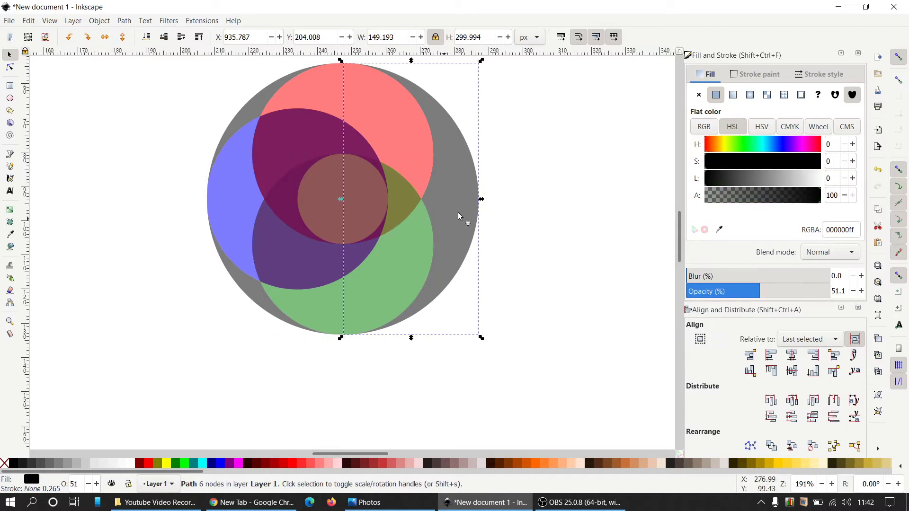
pyautogui.click(519, 196)
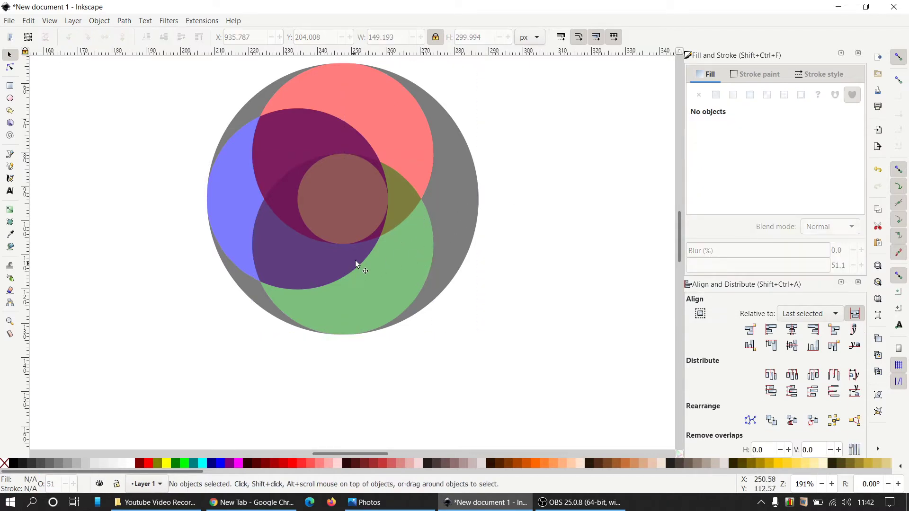
pyautogui.keyDown('alt'); pyautogui.click(372, 240); pyautogui.keyUp('alt')
pyautogui.moveTo(373, 240); pyautogui.dragTo(406, 272)
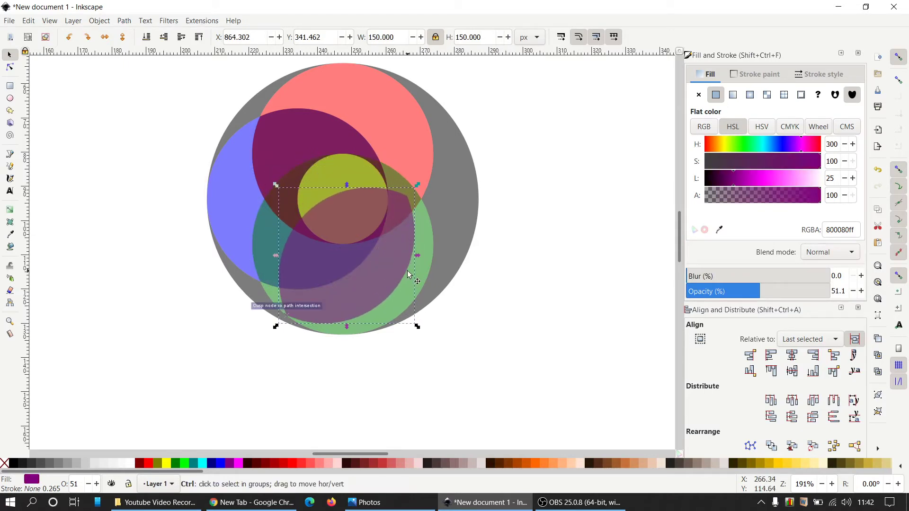
pyautogui.hotkey('ctrl', 'z')
pyautogui.click(474, 213)
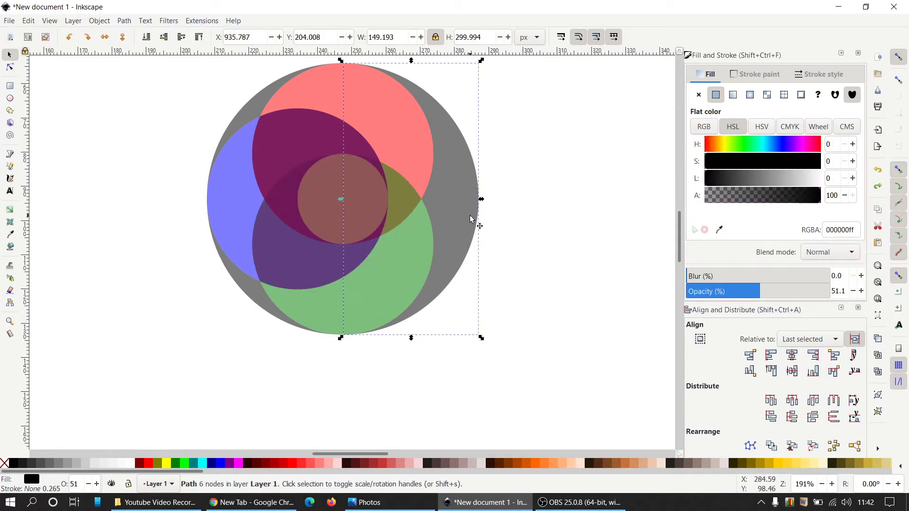
pyautogui.click(518, 200)
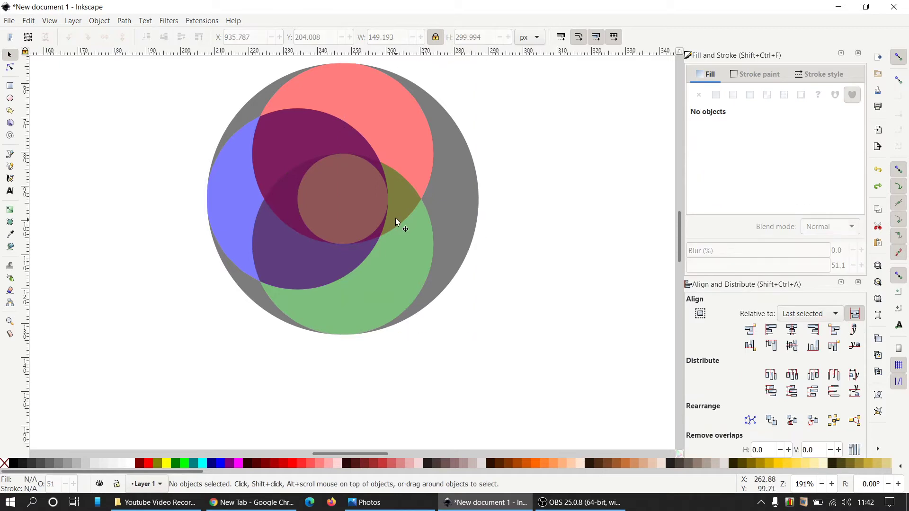
pyautogui.keyDown('alt'); pyautogui.click(376, 234); pyautogui.keyUp('alt')
pyautogui.keyDown('alt'); pyautogui.click(377, 237); pyautogui.keyUp('alt')
pyautogui.moveTo(377, 237); pyautogui.dragTo(409, 277)
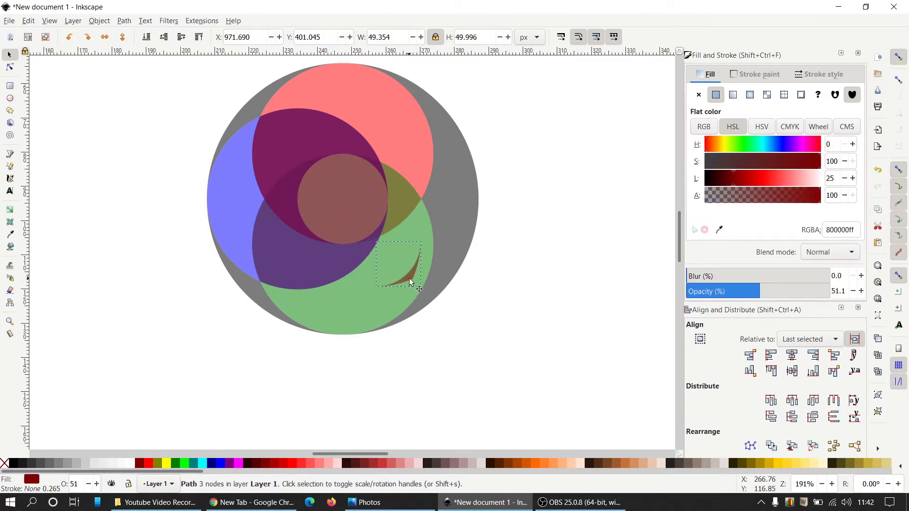
pyautogui.hotkey('ctrl', 'z')
pyautogui.click(622, 236)
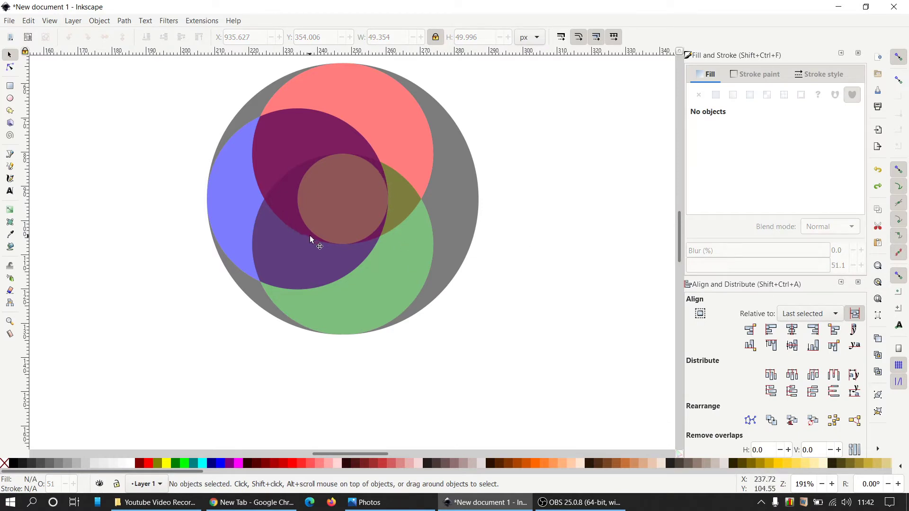
# Step: Raise the yellow circle to the top and cut it out of the purple shape with Difference and Break Apart
pyautogui.click(356, 200)
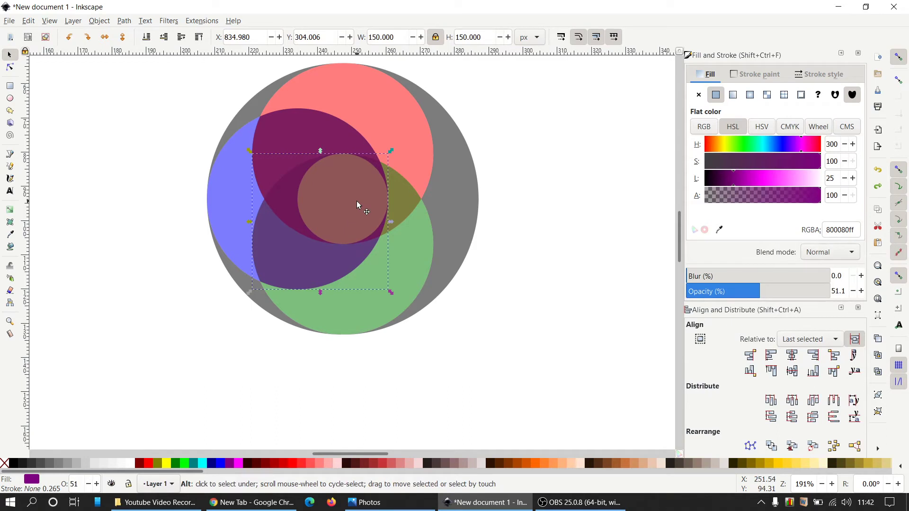
pyautogui.keyDown('alt'); pyautogui.click(356, 200); pyautogui.keyUp('alt')
pyautogui.press('Home')
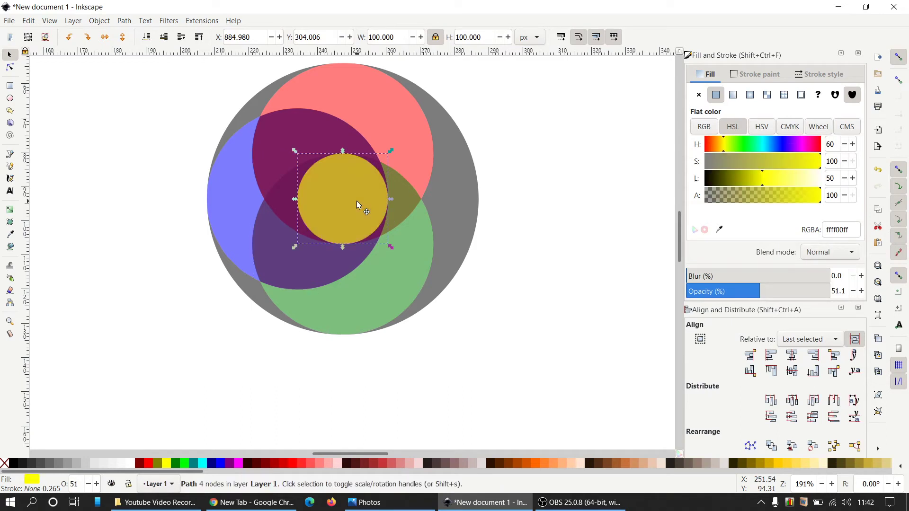
pyautogui.keyDown('shift'); pyautogui.click(269, 260); pyautogui.keyUp('shift')
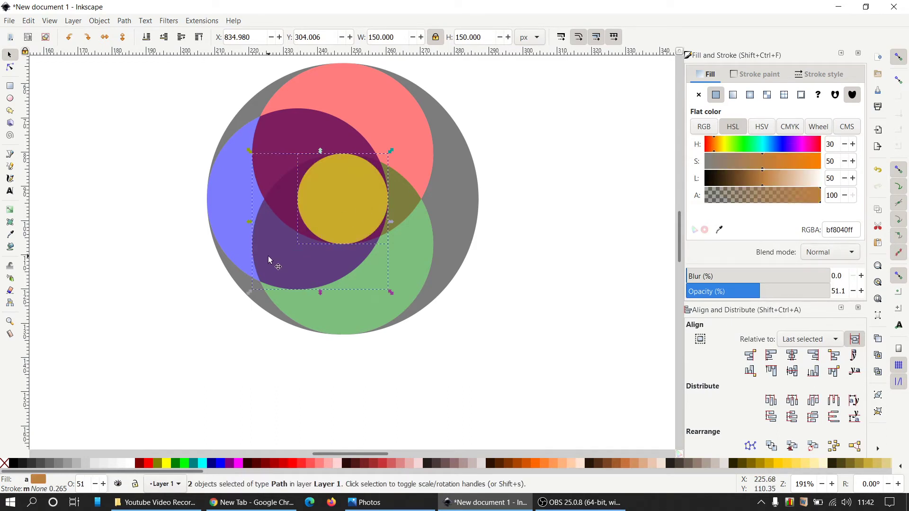
pyautogui.click(124, 20)
pyautogui.click(148, 84)
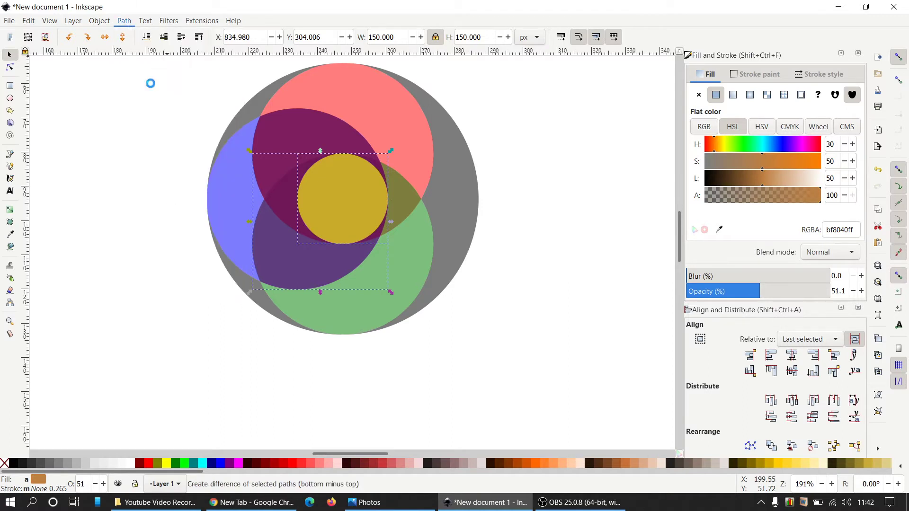
pyautogui.click(126, 21)
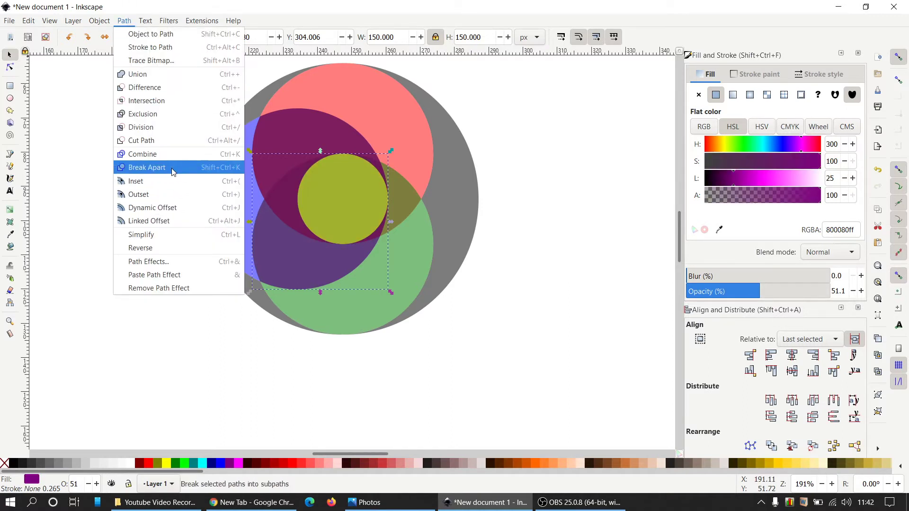
pyautogui.click(173, 167)
# Step: Move the small purple sliver beside the yellow circle outward to check that it is separate, and undo the move
pyautogui.click(608, 178)
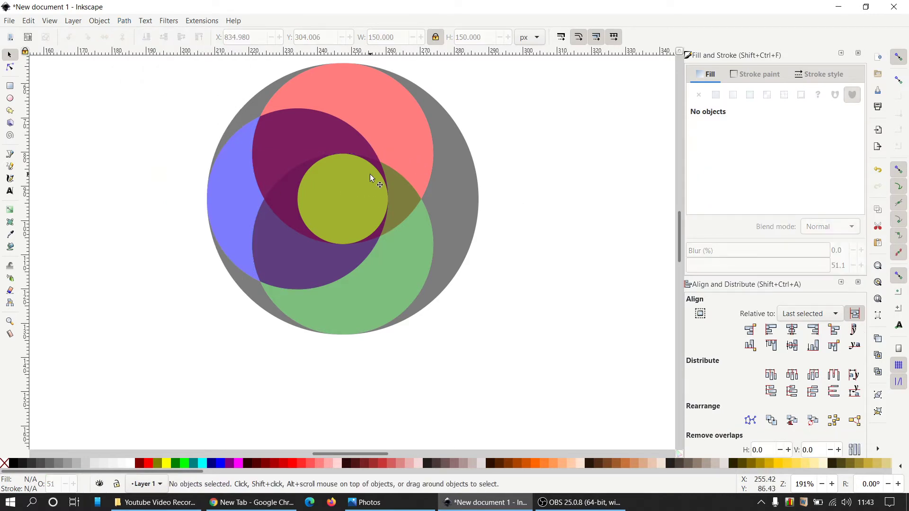
pyautogui.moveTo(380, 164); pyautogui.dragTo(391, 154)
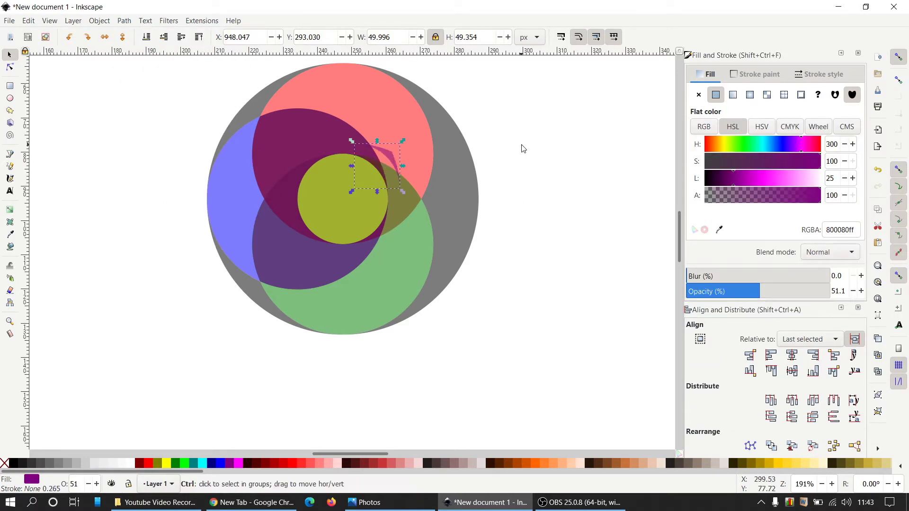
pyautogui.hotkey('ctrl', 'z')
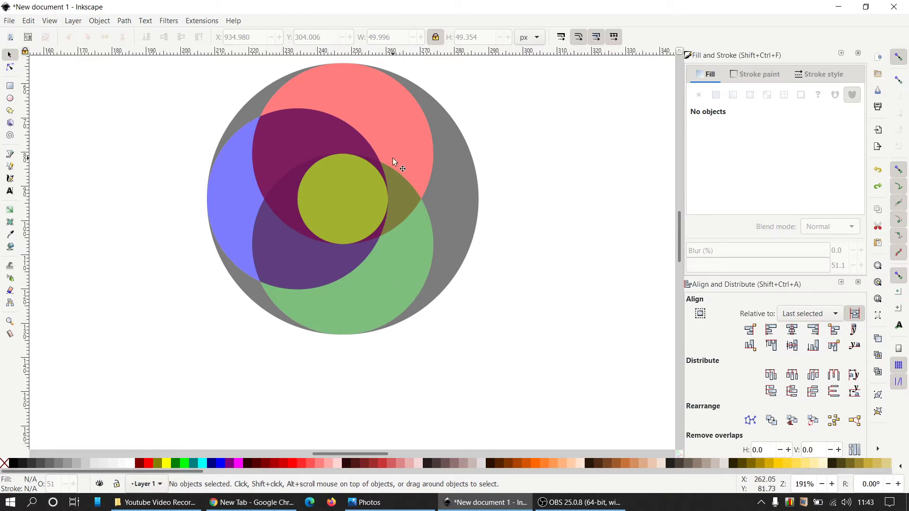
# Step: Duplicate the red and blue circles in place and merge the duplicates with Union
pyautogui.click(384, 98)
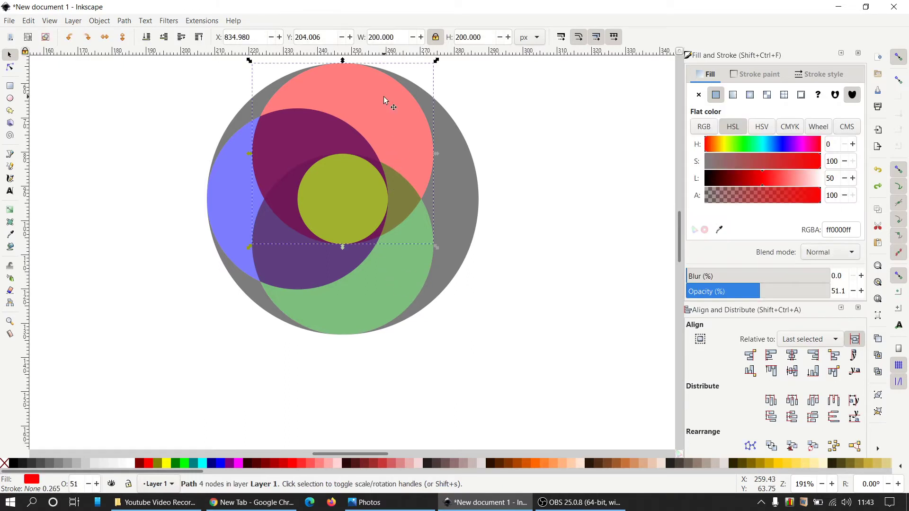
pyautogui.keyDown('shift'); pyautogui.click(223, 216); pyautogui.keyUp('shift')
pyautogui.rightClick(226, 216)
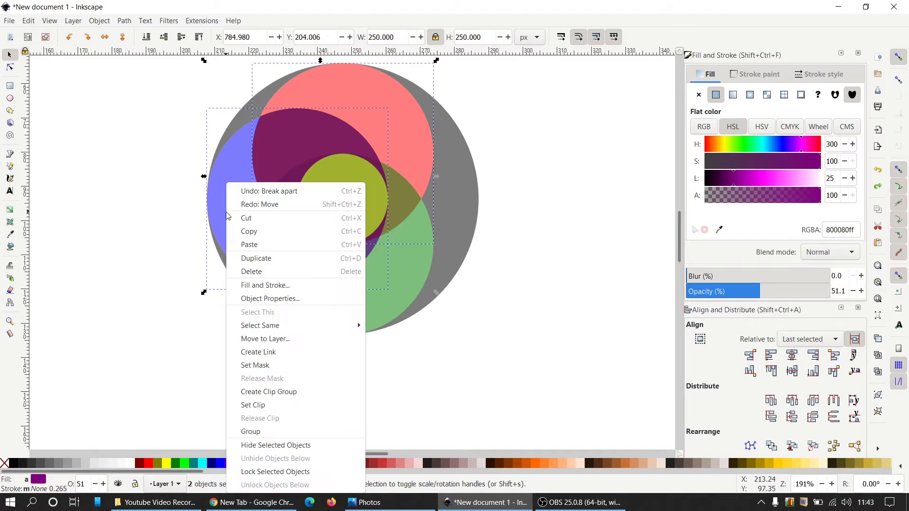
pyautogui.click(269, 258)
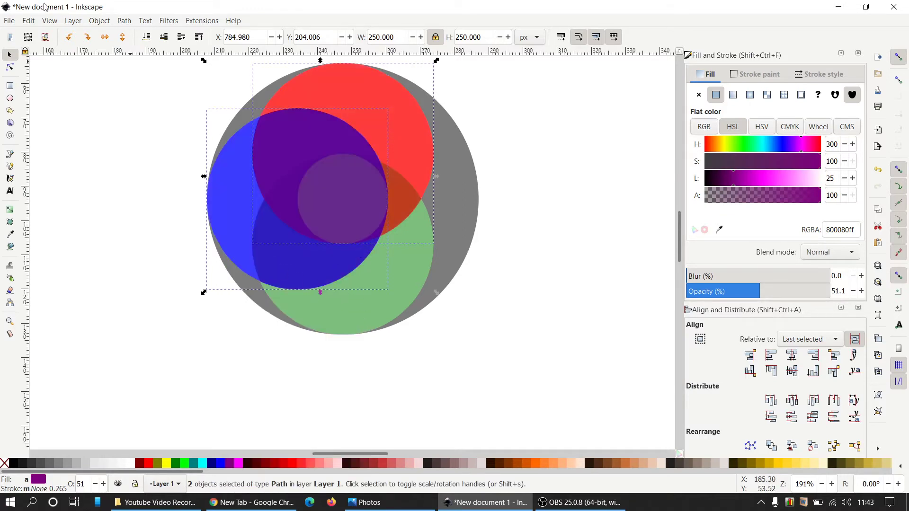
pyautogui.click(124, 20)
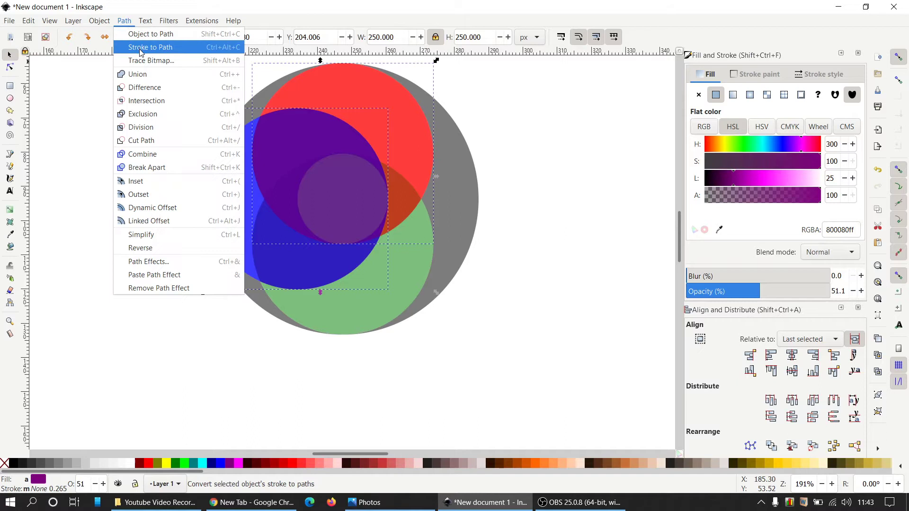
pyautogui.click(142, 75)
# Step: Subtract the merged red and blue shape from the green circle with Difference
pyautogui.keyDown('shift'); pyautogui.click(372, 306); pyautogui.keyUp('shift')
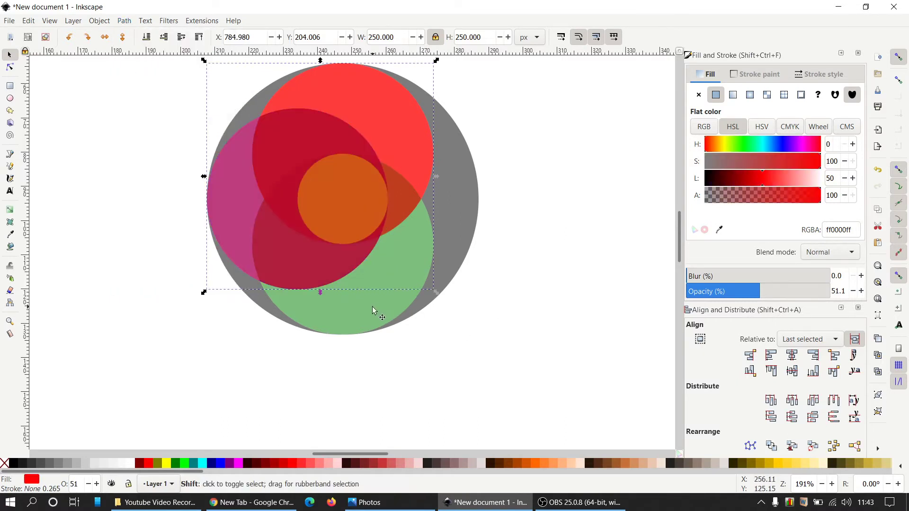
pyautogui.click(124, 21)
pyautogui.click(142, 85)
pyautogui.click(589, 276)
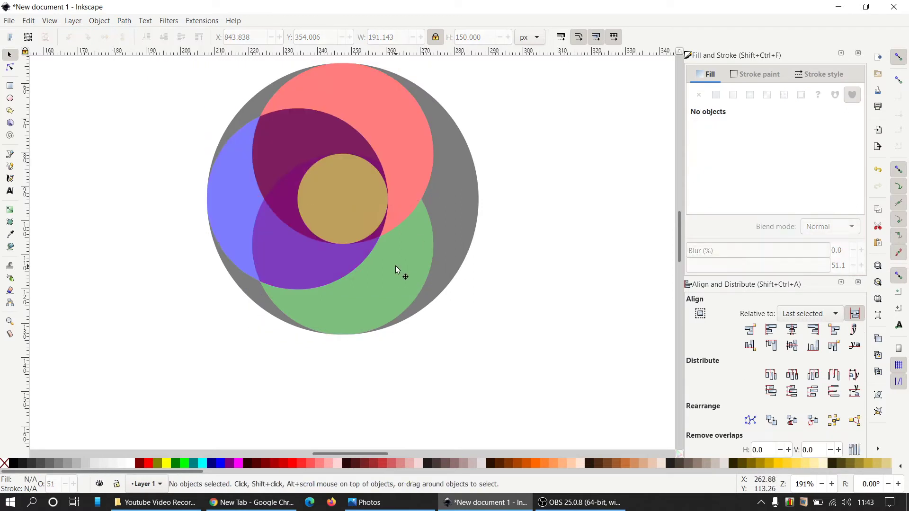
# Step: Move the cut green shape downward to check its outline, and undo the move
pyautogui.moveTo(395, 263); pyautogui.dragTo(398, 289)
pyautogui.hotkey('ctrl', 'z')
pyautogui.click(625, 258)
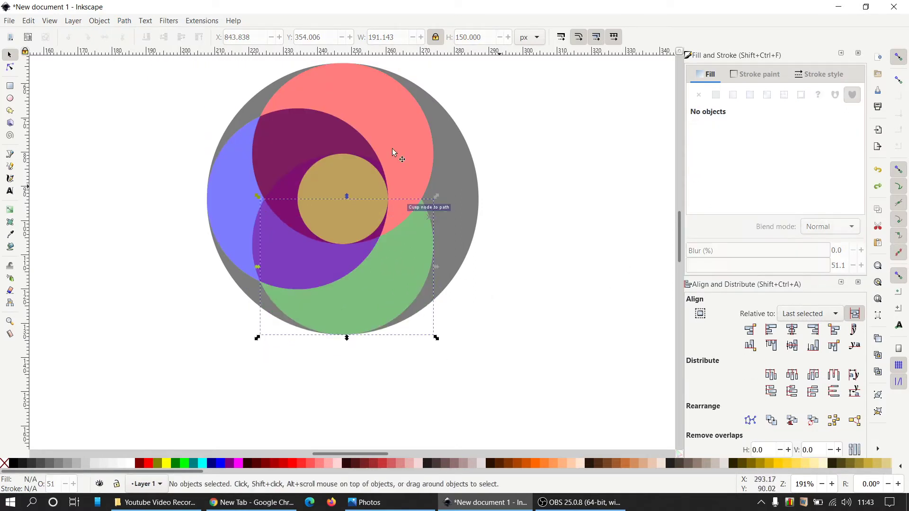
# Step: Pull the dark red shape out of the overlapping circles and delete it
pyautogui.click(273, 138)
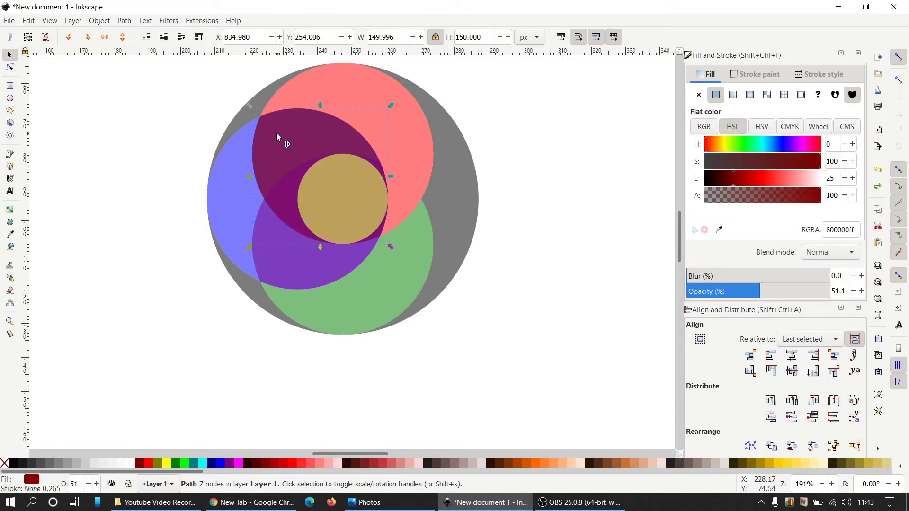
pyautogui.moveTo(274, 137); pyautogui.dragTo(127, 105)
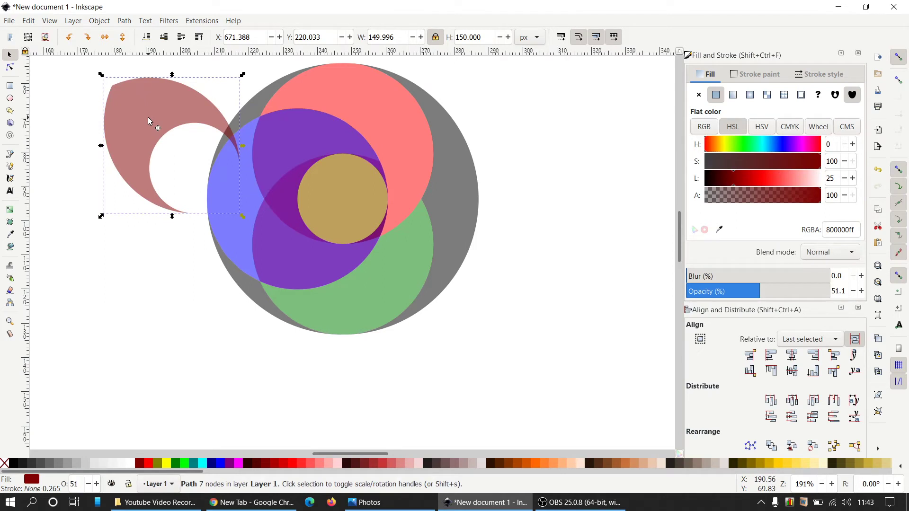
pyautogui.press('Delete')
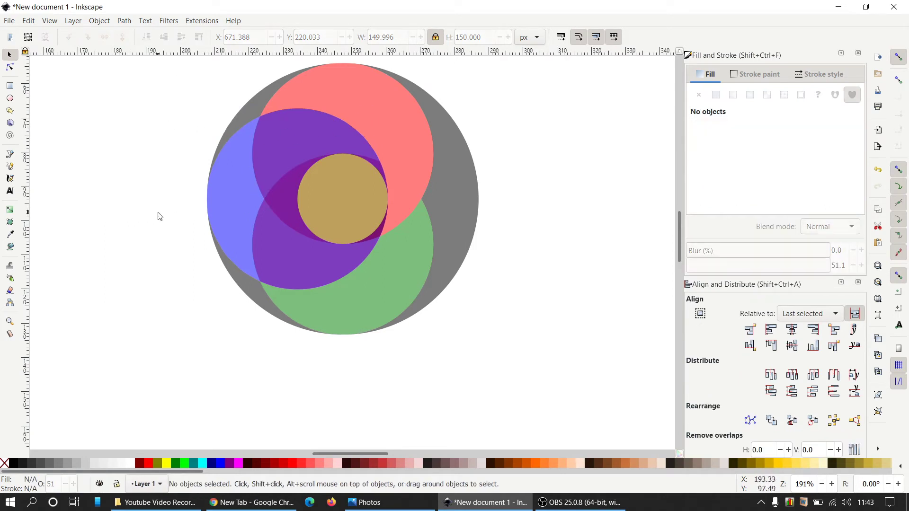
# Step: Duplicate the blue circle in place and subtract the duplicate from the red circle with Difference
pyautogui.click(232, 187)
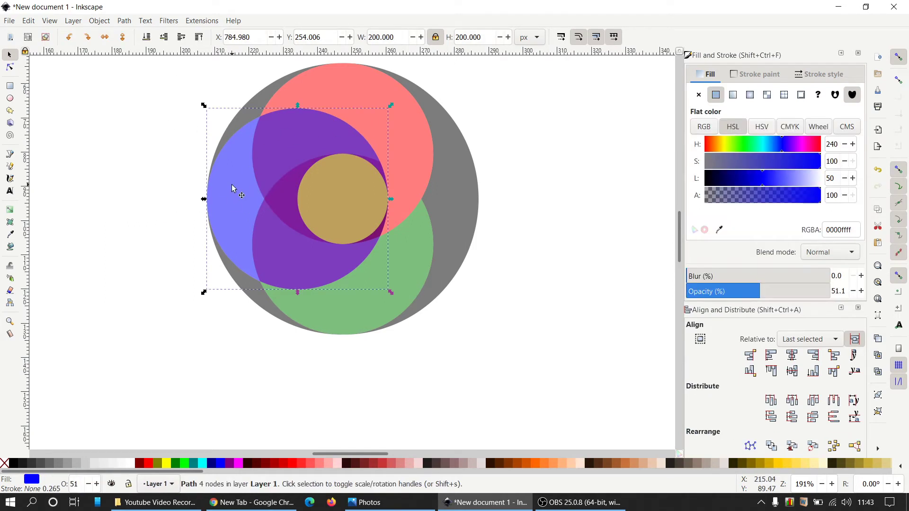
pyautogui.rightClick(232, 185)
pyautogui.click(264, 258)
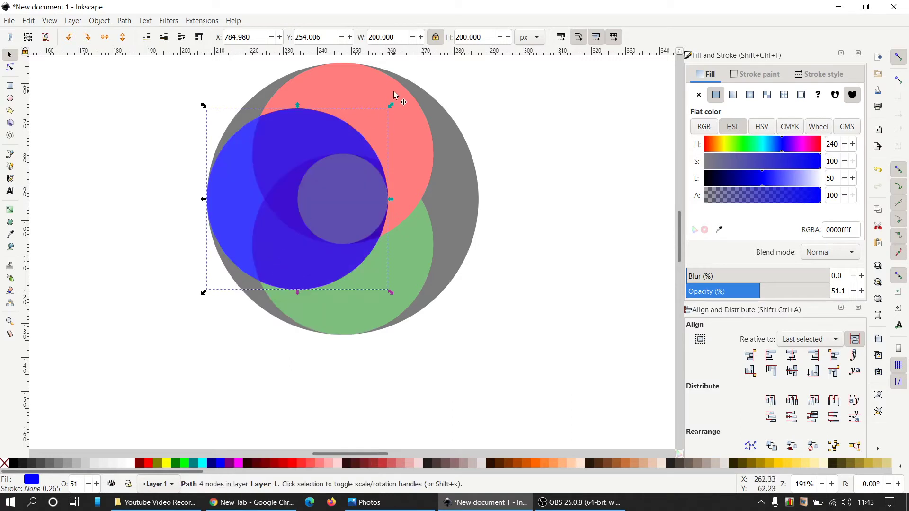
pyautogui.keyDown('shift'); pyautogui.click(368, 91); pyautogui.keyUp('shift')
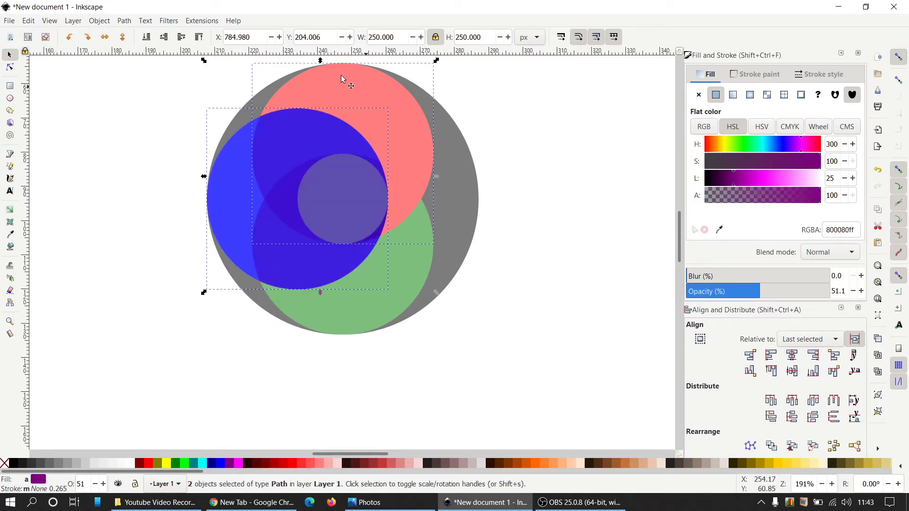
pyautogui.click(124, 21)
pyautogui.click(152, 92)
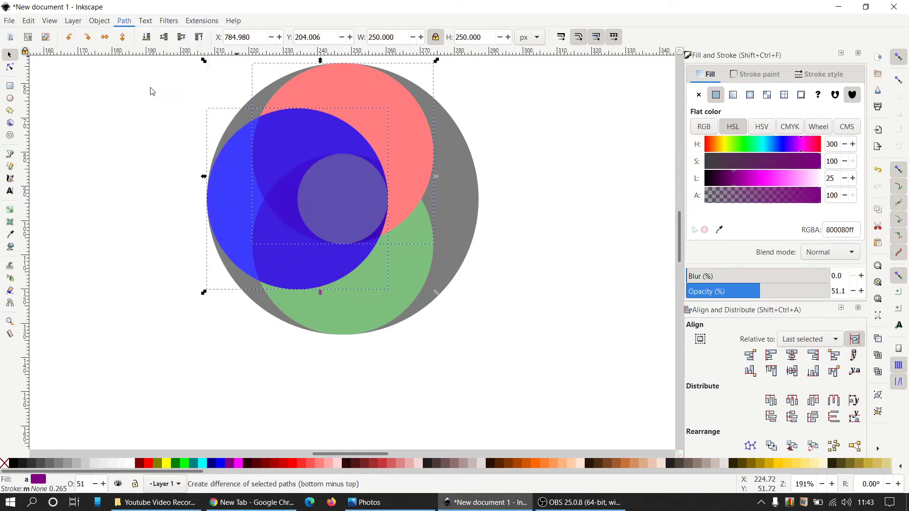
# Step: Move the cut red shape aside to check its outline, and undo the move
pyautogui.click(572, 152)
pyautogui.moveTo(398, 125); pyautogui.dragTo(411, 119)
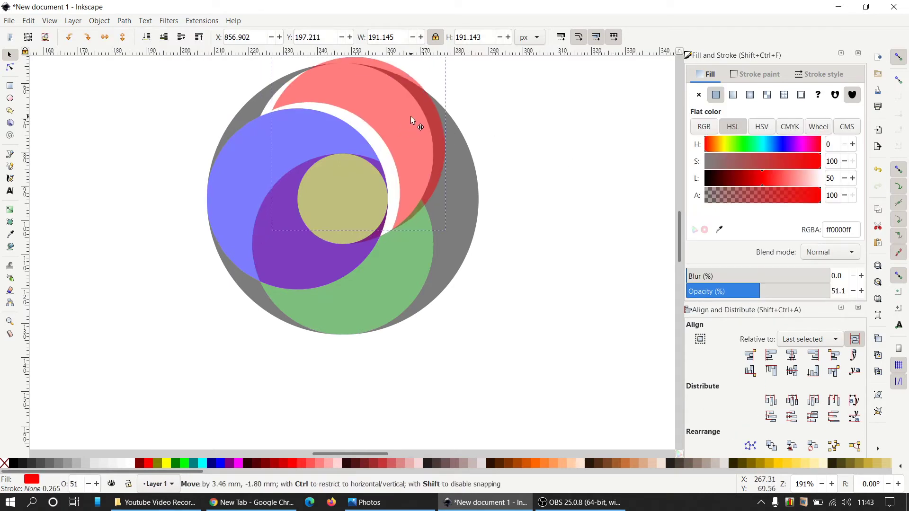
pyautogui.hotkey('ctrl', 'z')
pyautogui.press('Escape')
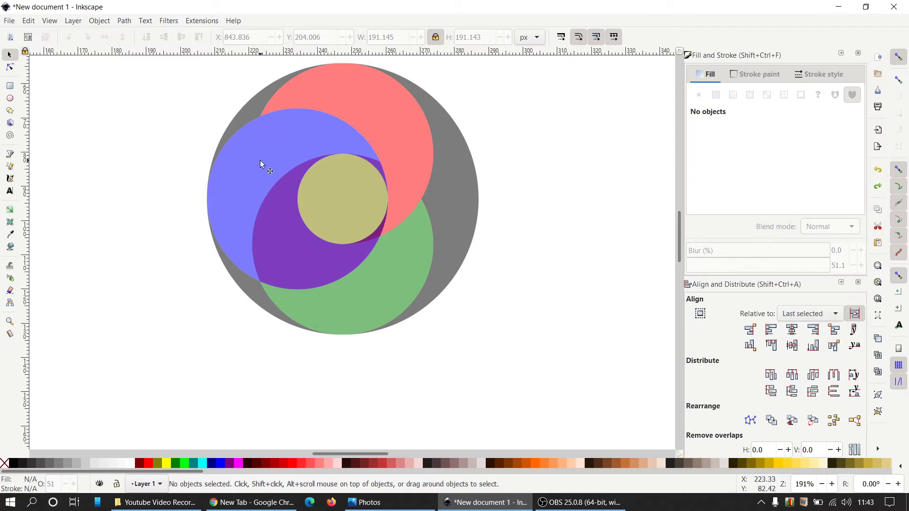
# Step: Duplicate the upper purple sliver, the yellow circle and the purple circle in place, and merge the duplicates with Union
pyautogui.click(379, 168)
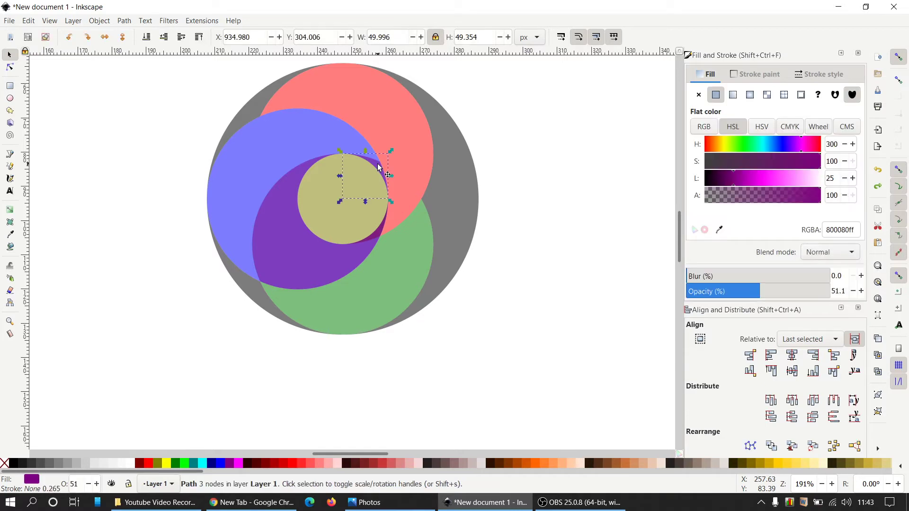
pyautogui.keyDown('shift'); pyautogui.click(322, 207); pyautogui.keyUp('shift')
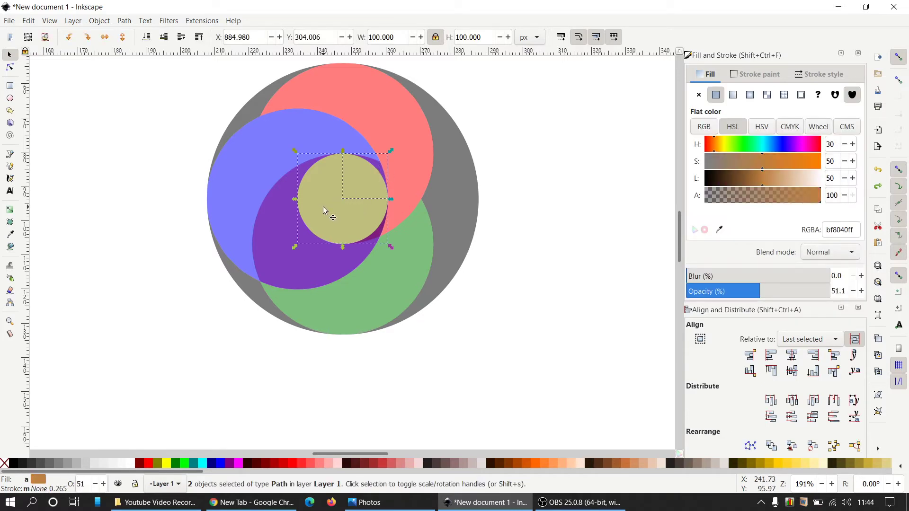
pyautogui.keyDown('shift'); pyautogui.click(274, 260); pyautogui.keyUp('shift')
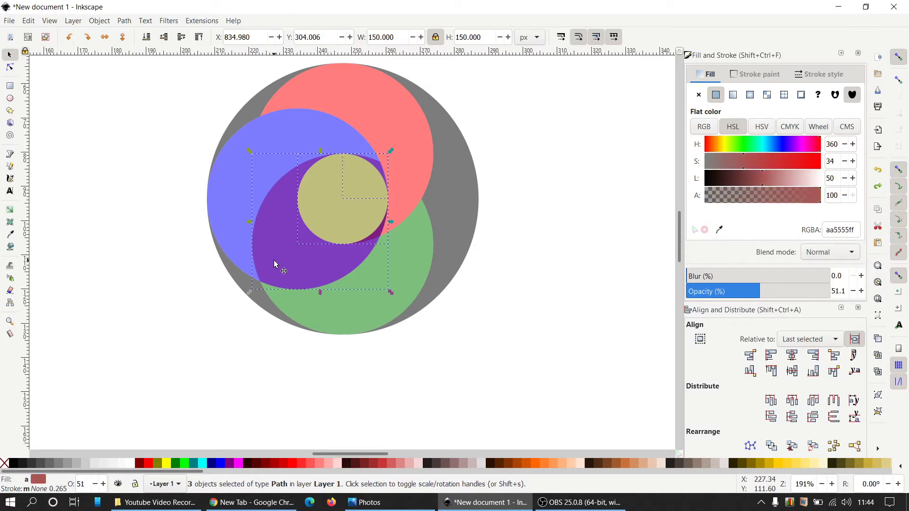
pyautogui.click(129, 22)
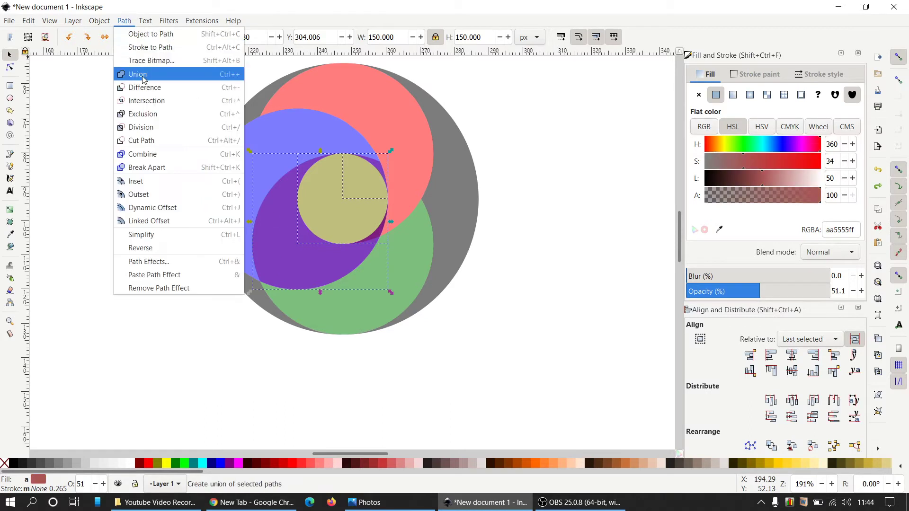
pyautogui.click(397, 3)
pyautogui.press('ctrl')
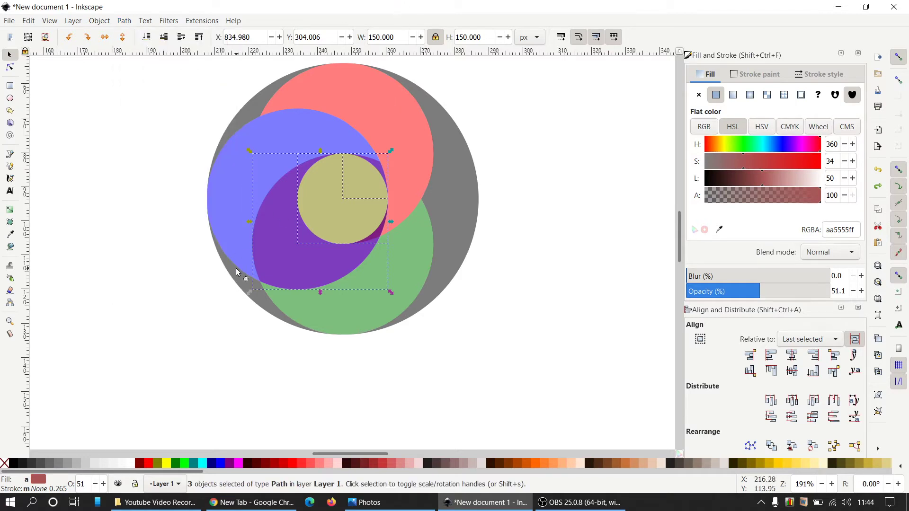
pyautogui.rightClick(284, 218)
pyautogui.click(325, 259)
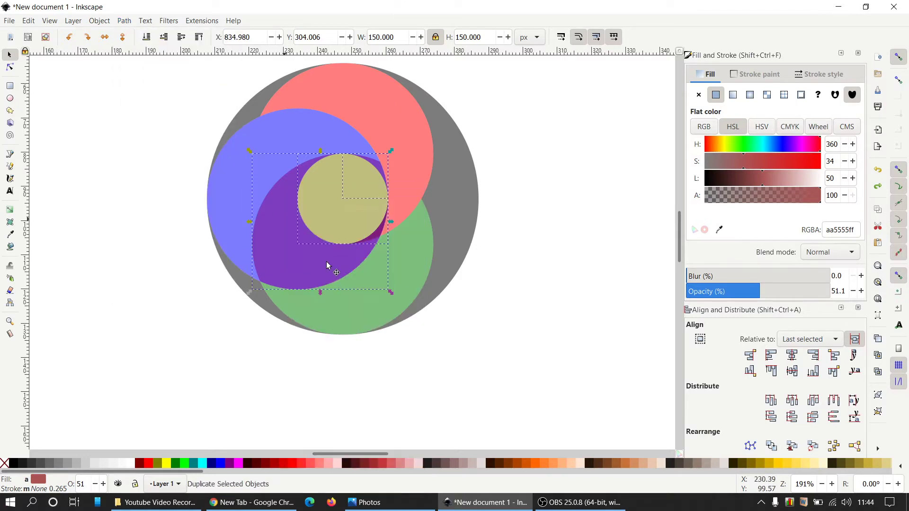
pyautogui.click(130, 21)
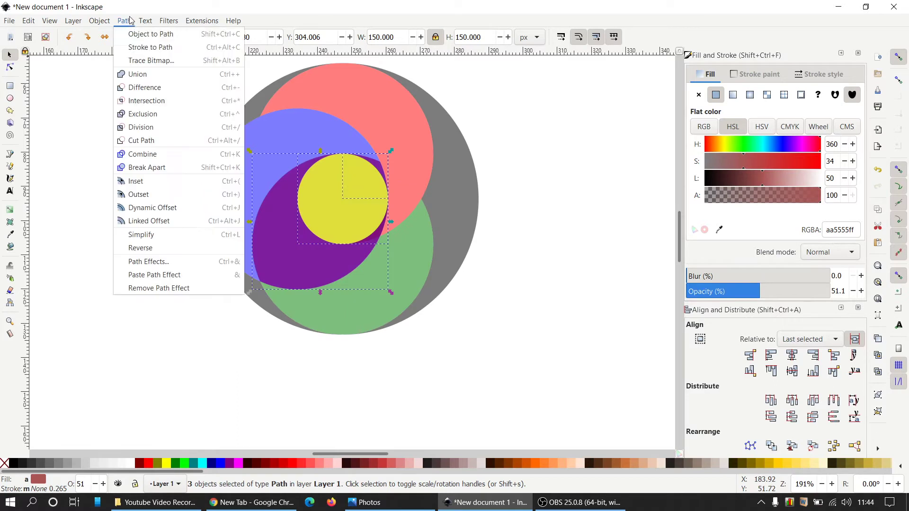
pyautogui.click(143, 74)
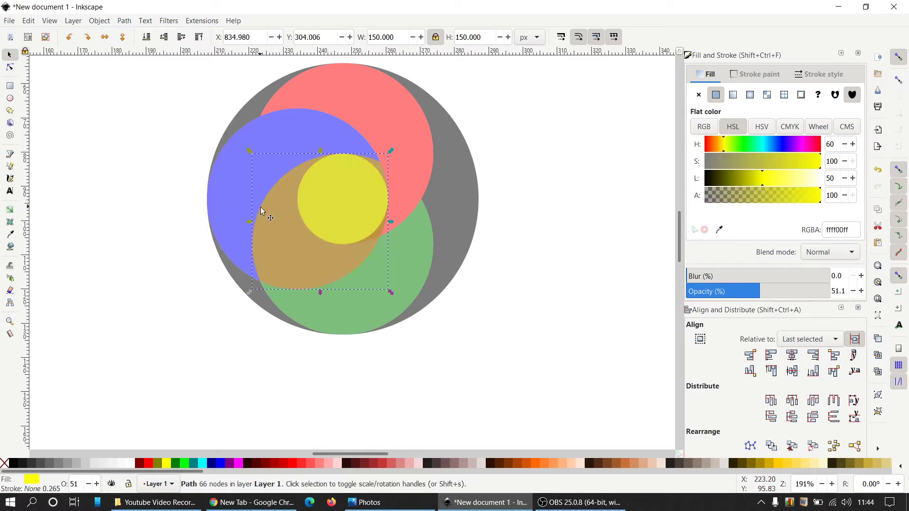
# Step: Subtract the merged yellow shape from the blue circle with Difference
pyautogui.keyDown('shift'); pyautogui.click(235, 183); pyautogui.keyUp('shift')
pyautogui.click(125, 21)
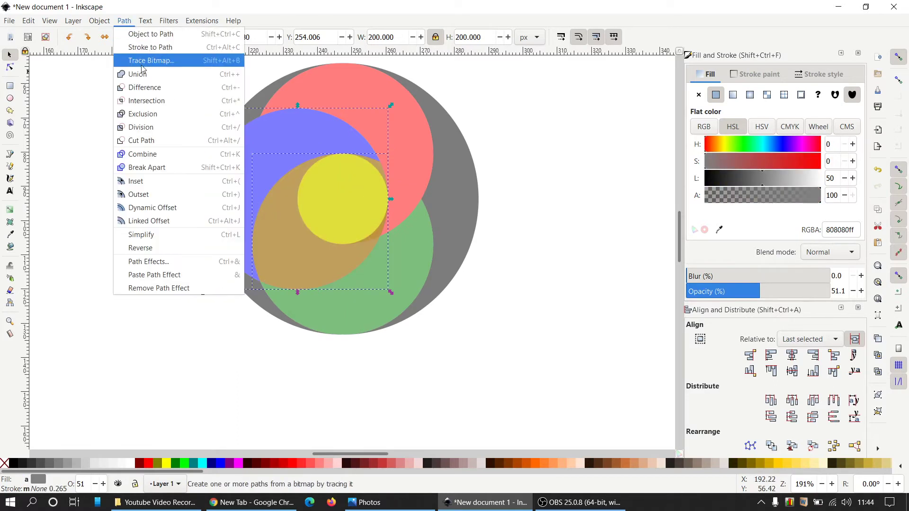
pyautogui.click(144, 87)
pyautogui.click(666, 207)
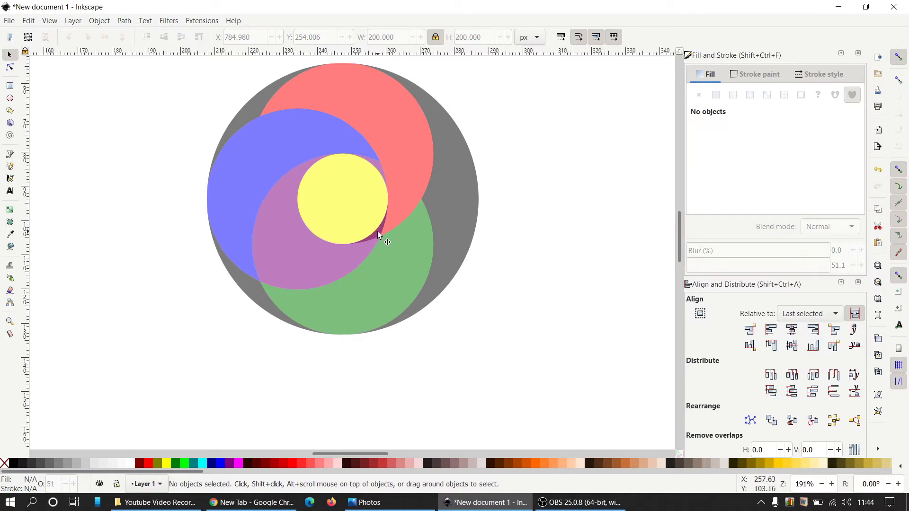
# Step: Duplicate the dark red sliver beside the yellow circle and subtract the duplicate from the purple shape with Difference
pyautogui.keyDown('alt'); pyautogui.click(379, 235); pyautogui.keyUp('alt')
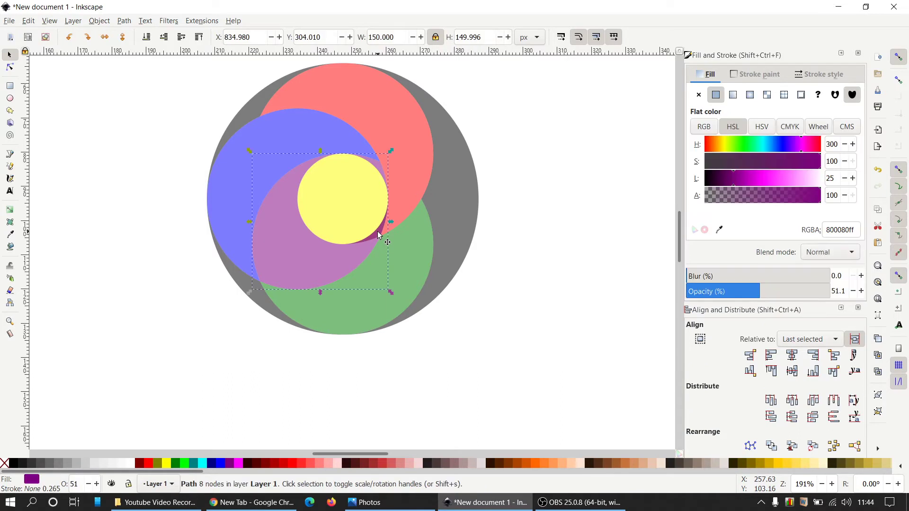
pyautogui.keyDown('alt'); pyautogui.click(380, 235); pyautogui.keyUp('alt')
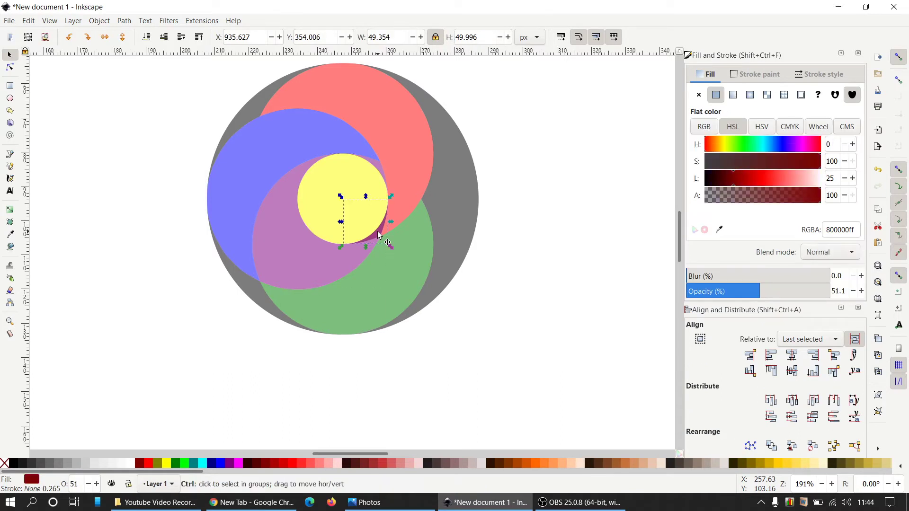
pyautogui.keyDown('shift'); pyautogui.click(277, 240); pyautogui.keyUp('shift')
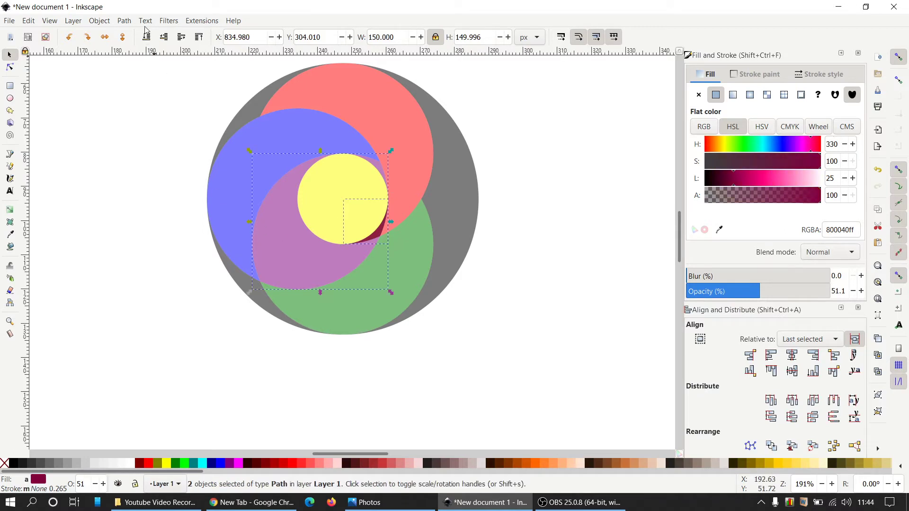
pyautogui.click(124, 21)
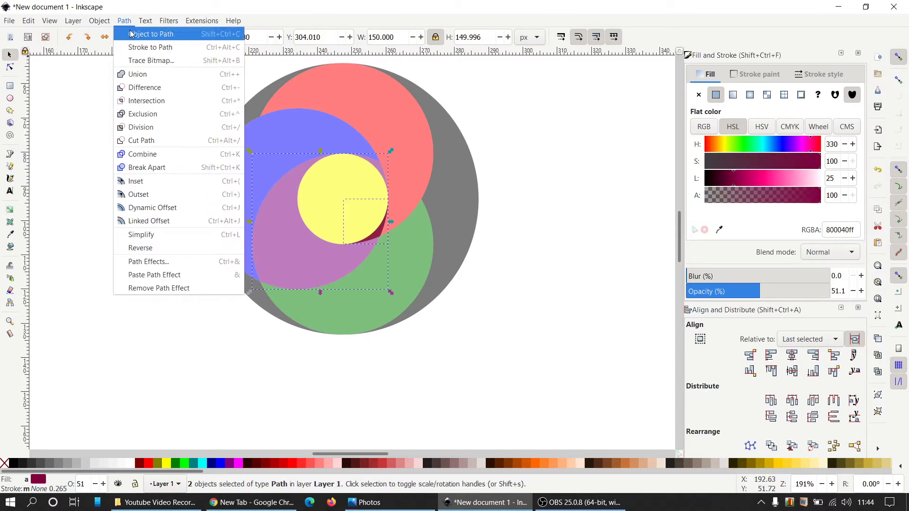
pyautogui.click(142, 88)
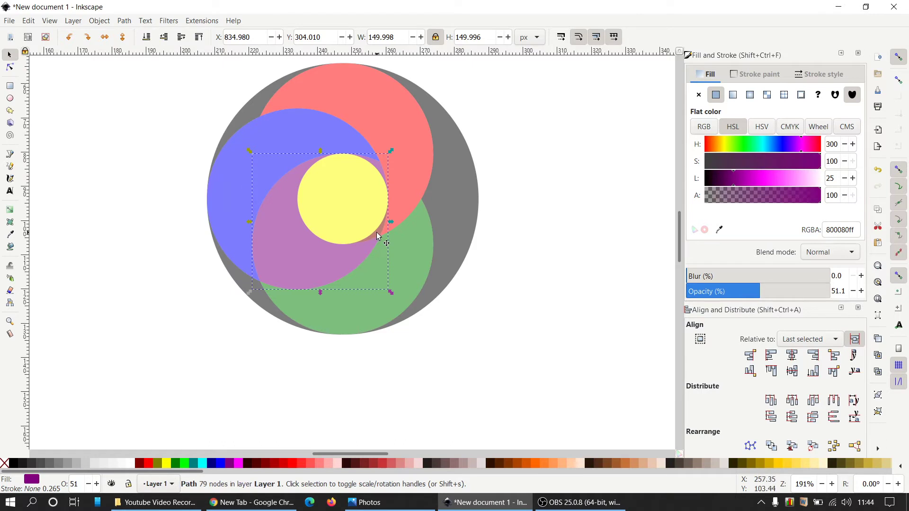
pyautogui.click(517, 195)
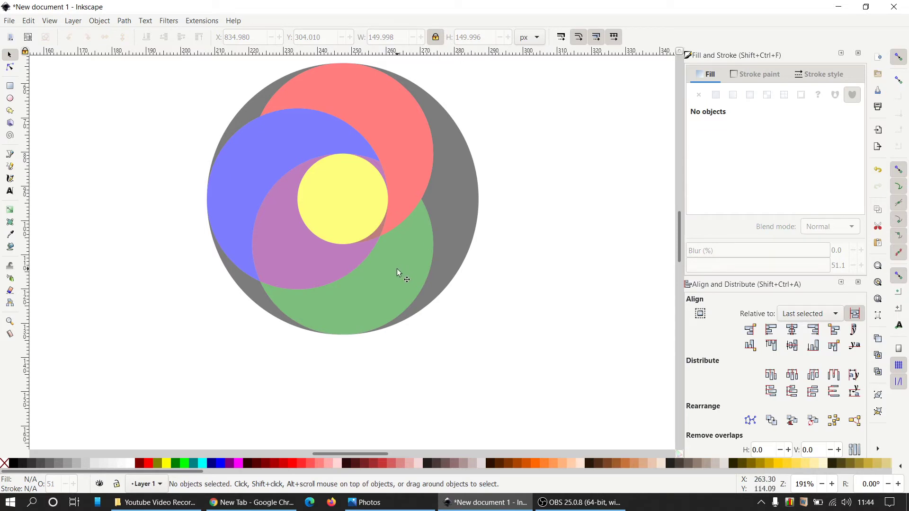
# Step: Merge the right-hand black crescent with the green shape using Union, and fill the result with green #008000
pyautogui.click(447, 203)
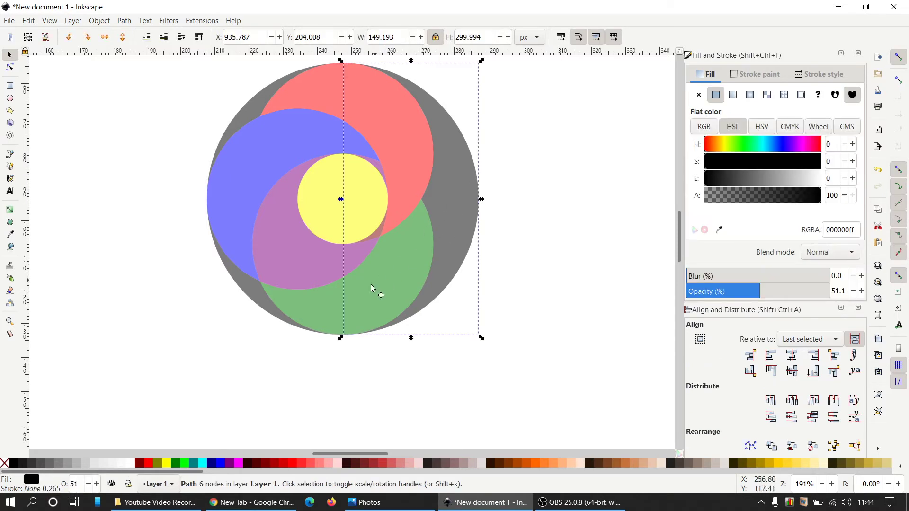
pyautogui.keyDown('shift'); pyautogui.click(317, 310); pyautogui.keyUp('shift')
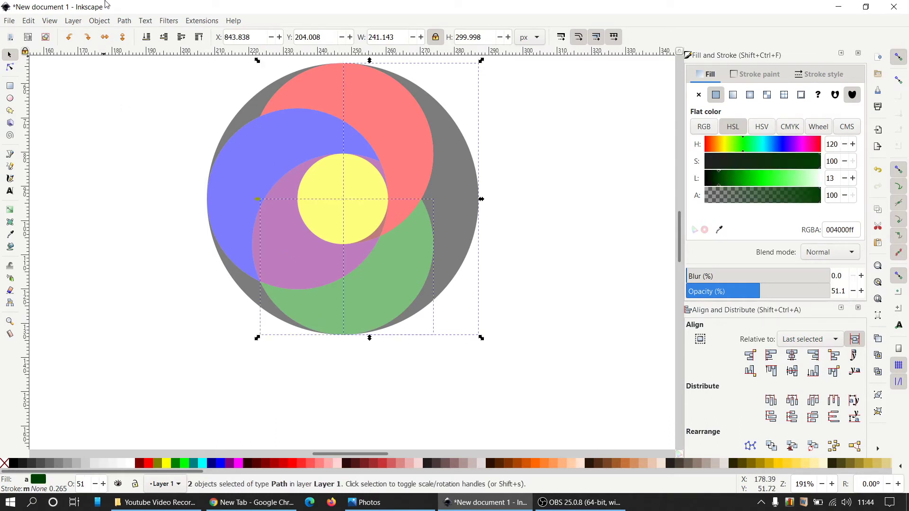
pyautogui.click(125, 21)
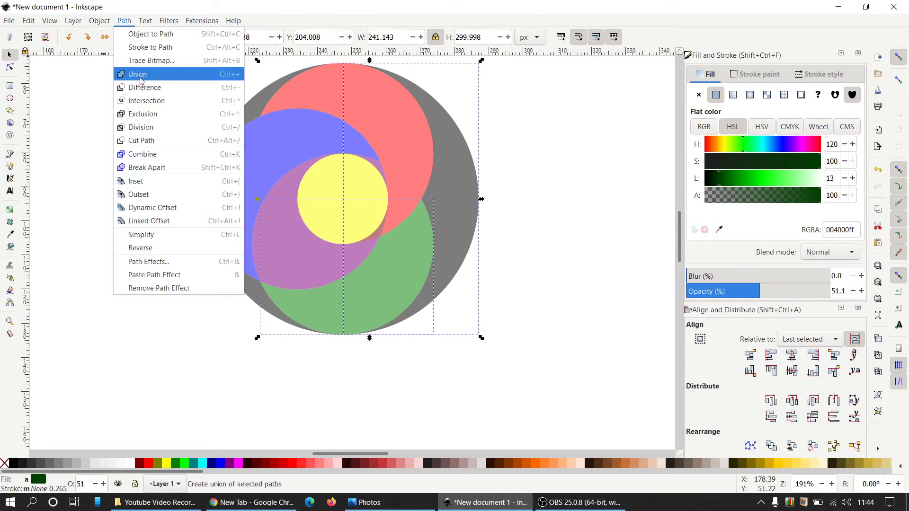
pyautogui.click(140, 82)
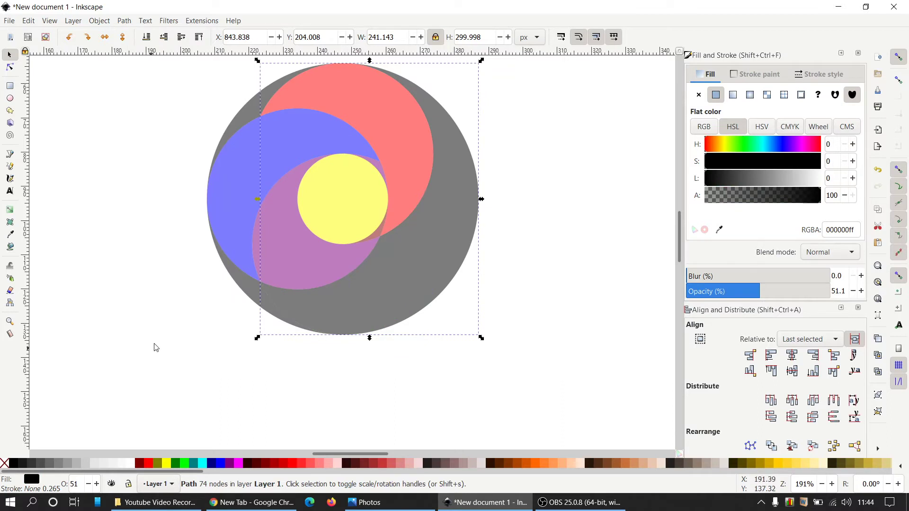
pyautogui.click(175, 464)
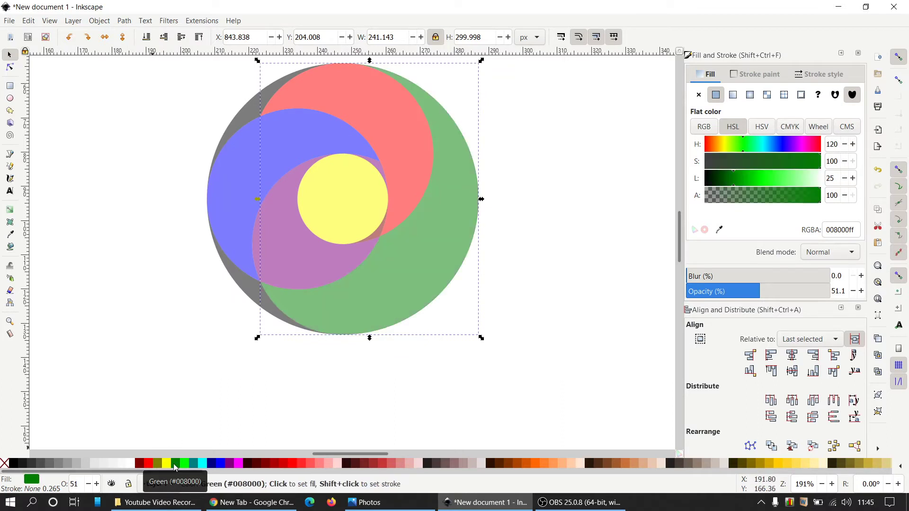
pyautogui.click(539, 256)
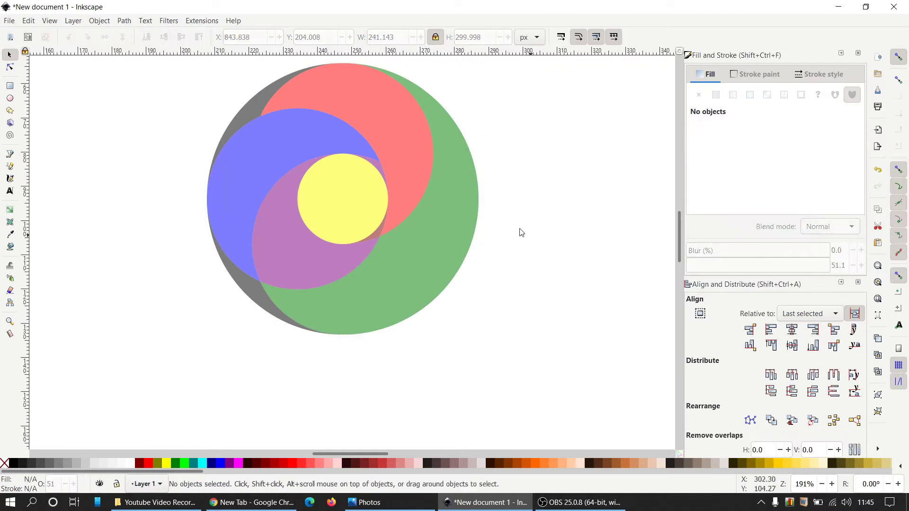
# Step: Merge the dark red sliver, the red shape and the upper-left black piece with Union, and fill the result with red
pyautogui.click(379, 233)
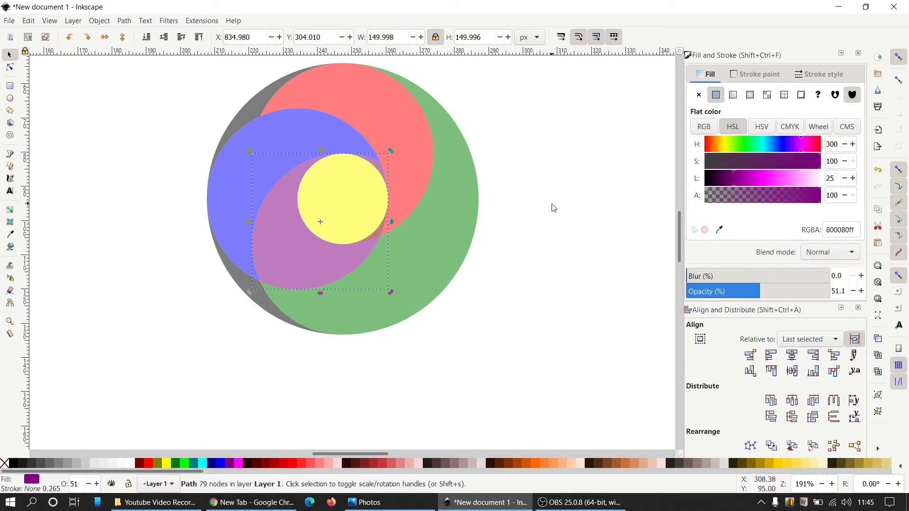
pyautogui.click(549, 206)
pyautogui.scroll(1, 354, 246)
pyautogui.click(389, 224)
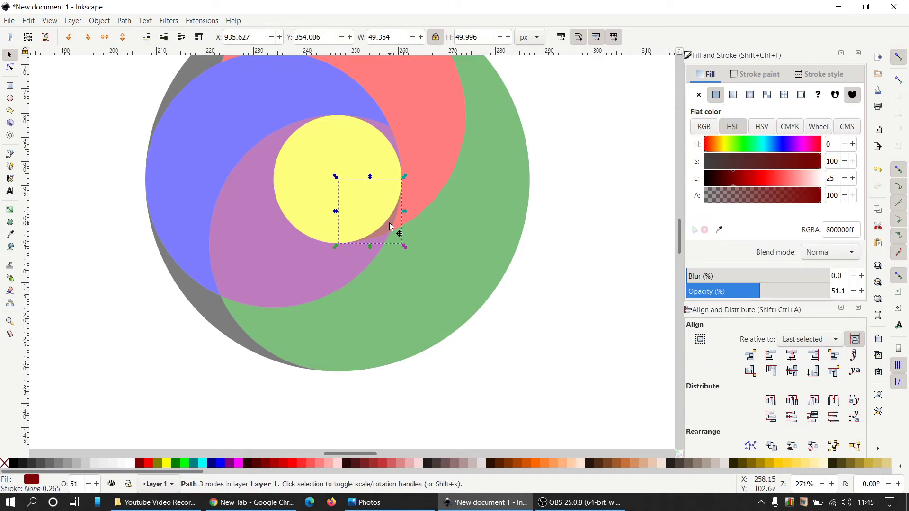
pyautogui.keyDown('shift'); pyautogui.click(428, 109); pyautogui.keyUp('shift')
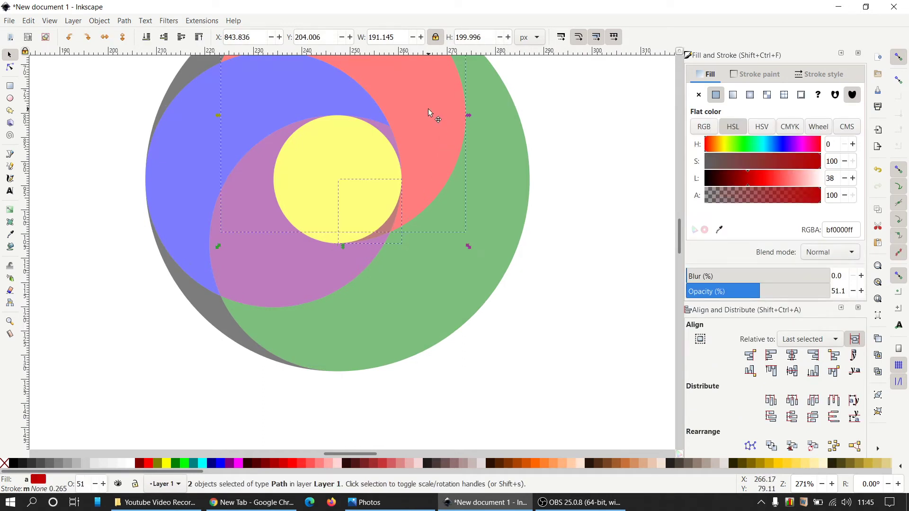
pyautogui.keyDown('shift'); pyautogui.click(193, 71); pyautogui.keyUp('shift')
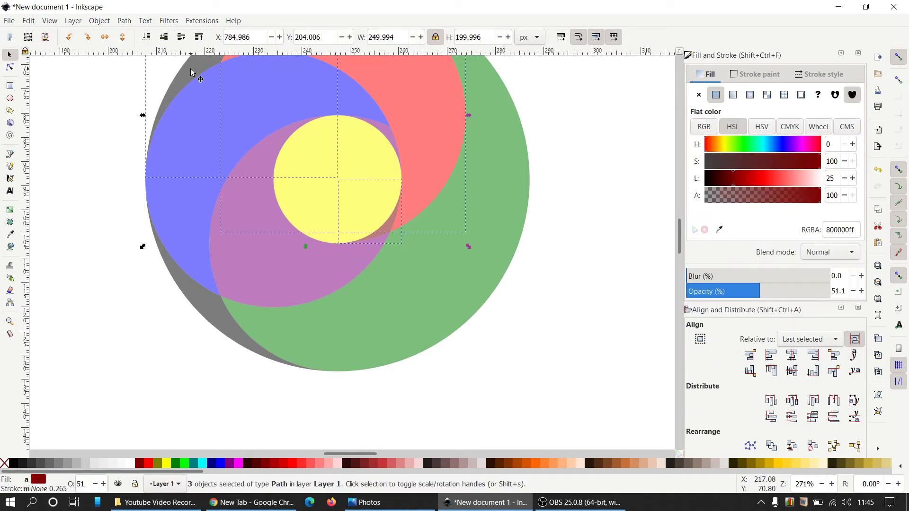
pyautogui.click(125, 21)
pyautogui.click(141, 79)
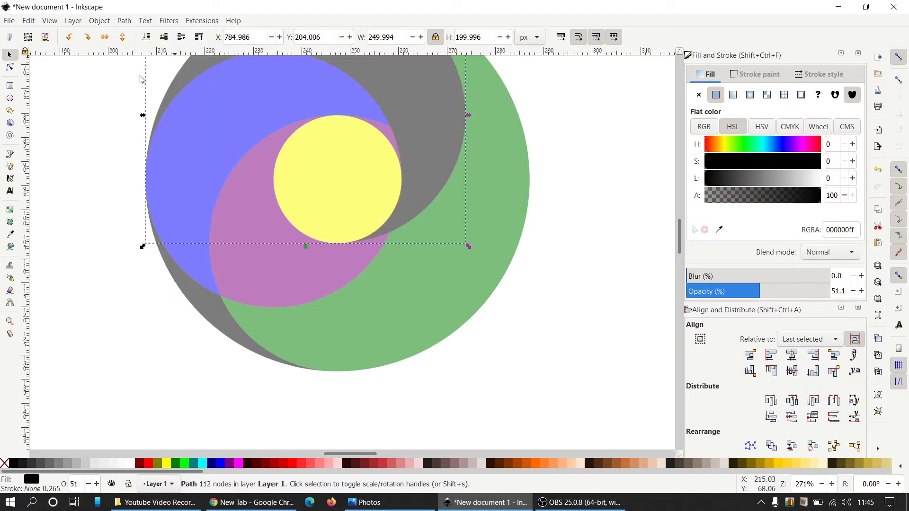
pyautogui.click(147, 465)
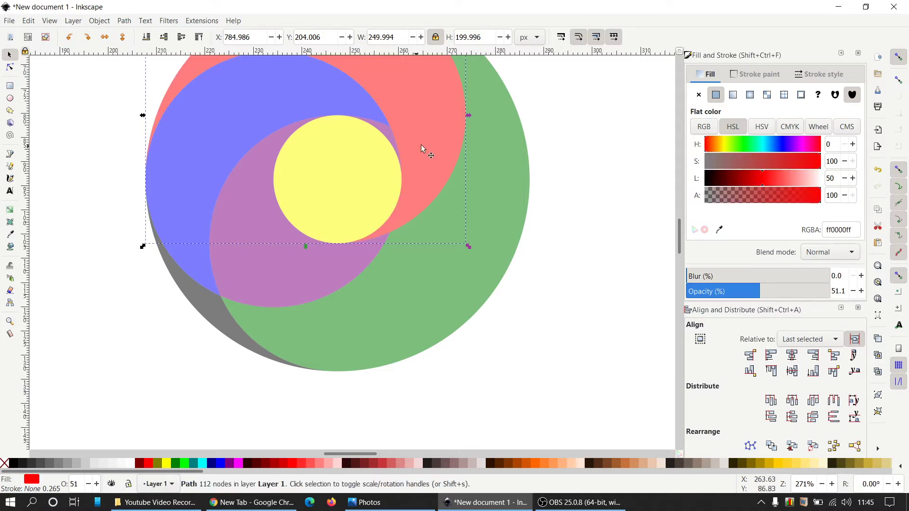
pyautogui.click(563, 160)
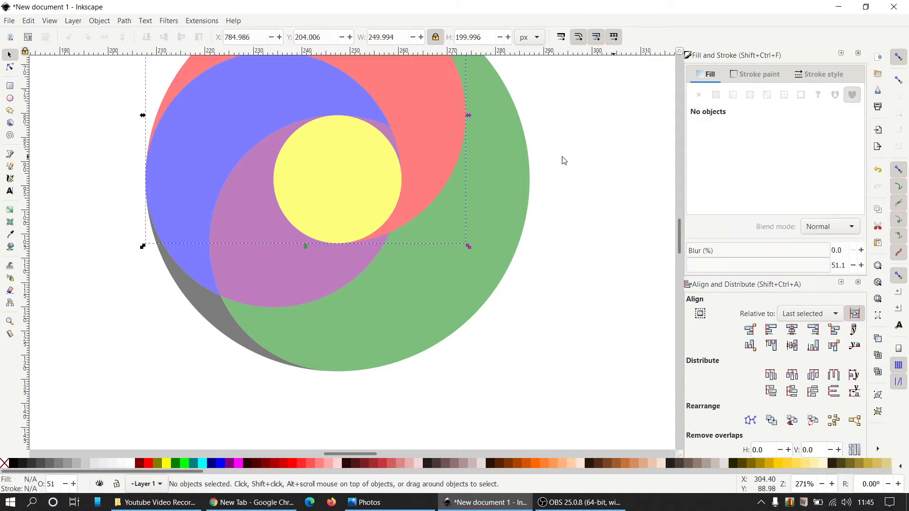
# Step: Merge the small purple sliver, the blue shape and the lower-left black piece with Union
pyautogui.click(387, 137)
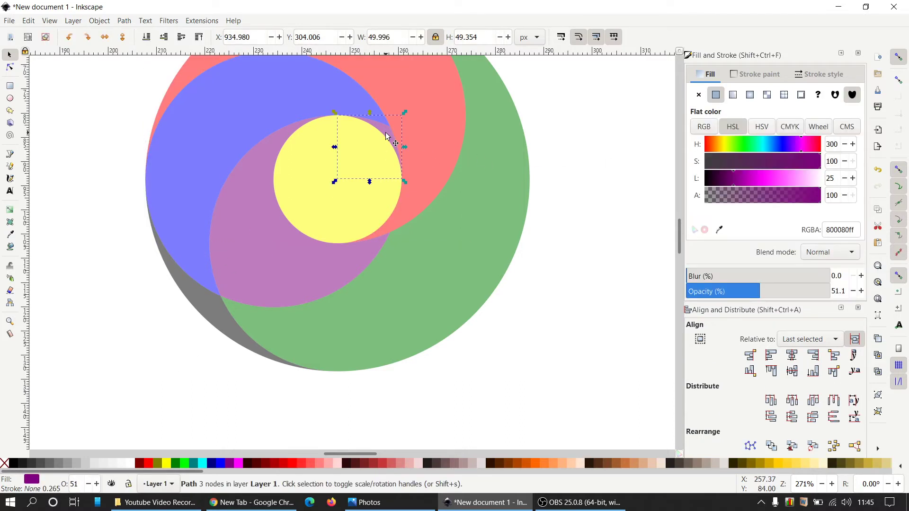
pyautogui.keyDown('shift'); pyautogui.click(237, 102); pyautogui.keyUp('shift')
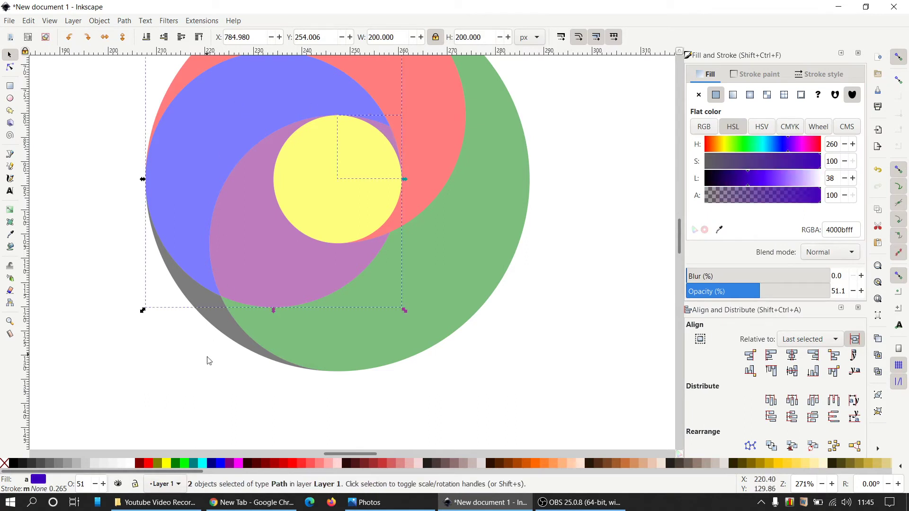
pyautogui.keyDown('shift'); pyautogui.click(222, 327); pyautogui.keyUp('shift')
pyautogui.click(125, 21)
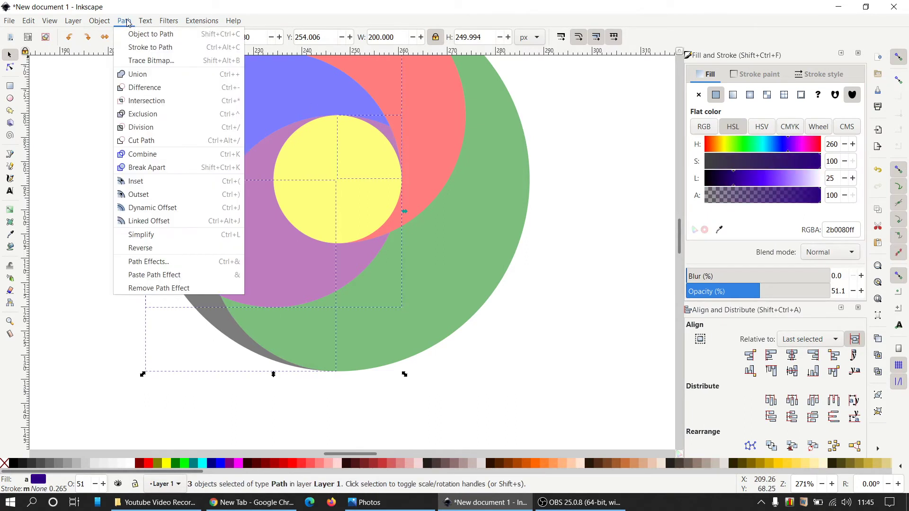
pyautogui.click(140, 79)
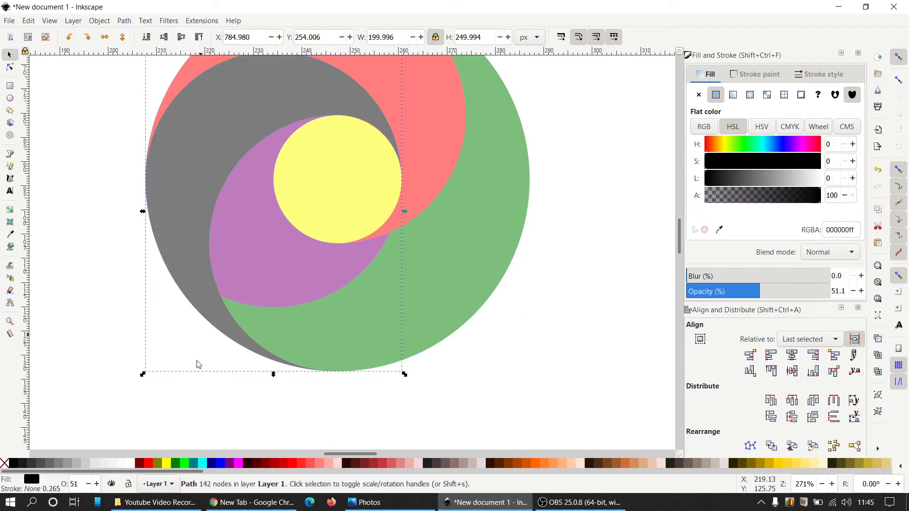
# Step: Fill the merged black shape with blue #0000ff and clear the selection
pyautogui.click(223, 469)
pyautogui.click(570, 330)
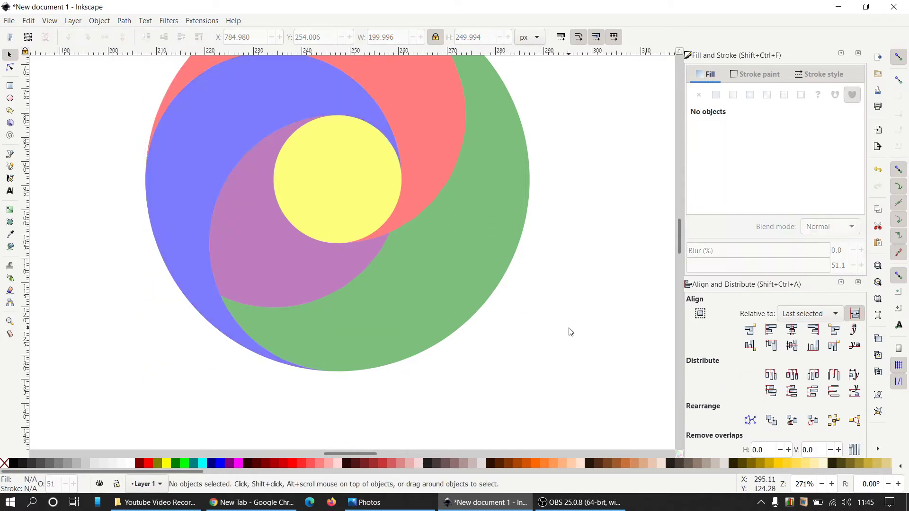
# Step: Duplicate all five pieces of the swirl and move the copy straight down to just below the original
pyautogui.scroll(-1, 571, 331)
pyautogui.scroll(-1, 570, 331)
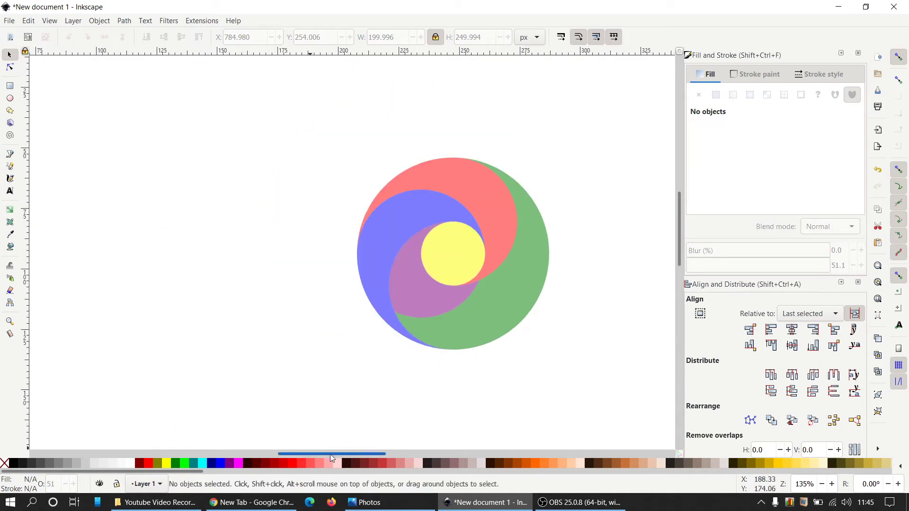
pyautogui.moveTo(331, 453); pyautogui.dragTo(342, 453)
pyautogui.moveTo(218, 114)
pyautogui.mouseDown()
pyautogui.moveTo(540, 328)
pyautogui.moveTo(545, 403)
pyautogui.mouseUp()
pyautogui.hotkey('ctrl', 'z')
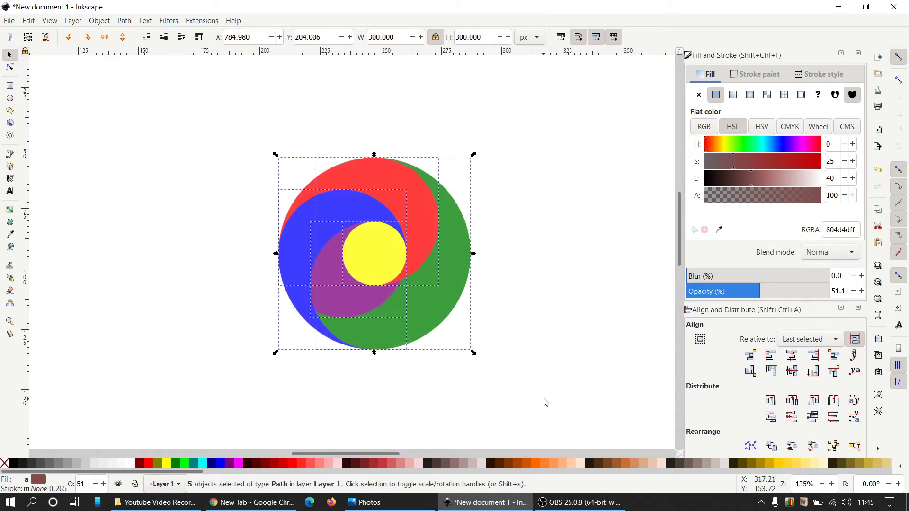
pyautogui.scroll(-1, 528, 258)
pyautogui.scroll(-1, 528, 258)
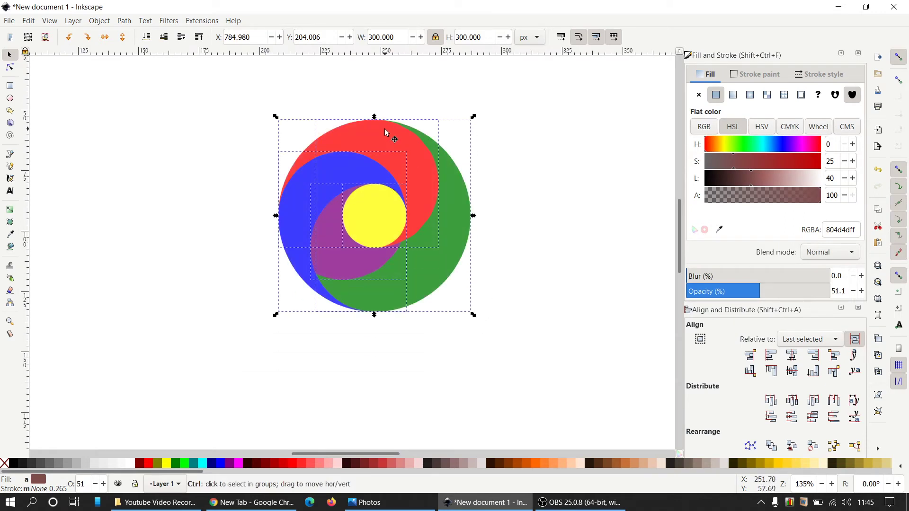
pyautogui.moveTo(384, 129); pyautogui.dragTo(364, 336)
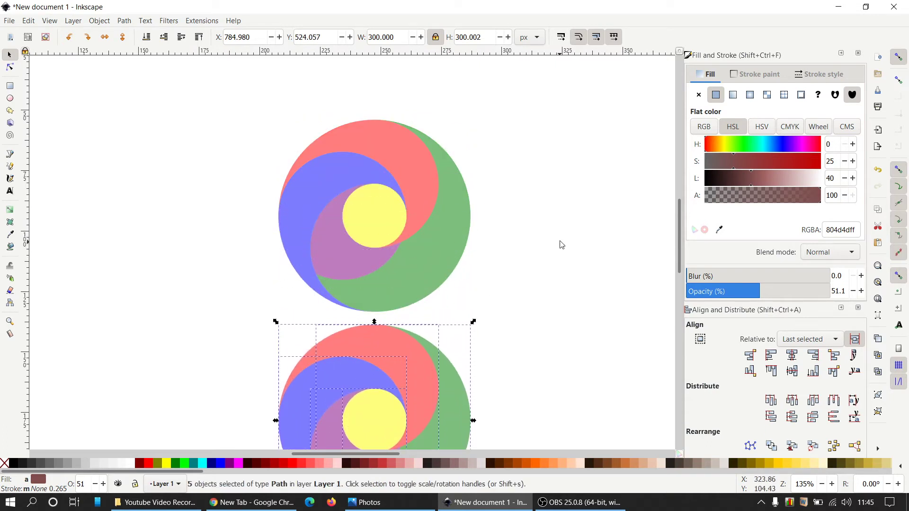
# Step: Flip the lower swirl copy horizontally and vertically
pyautogui.scroll(-3, 562, 242)
pyautogui.scroll(-1, 560, 232)
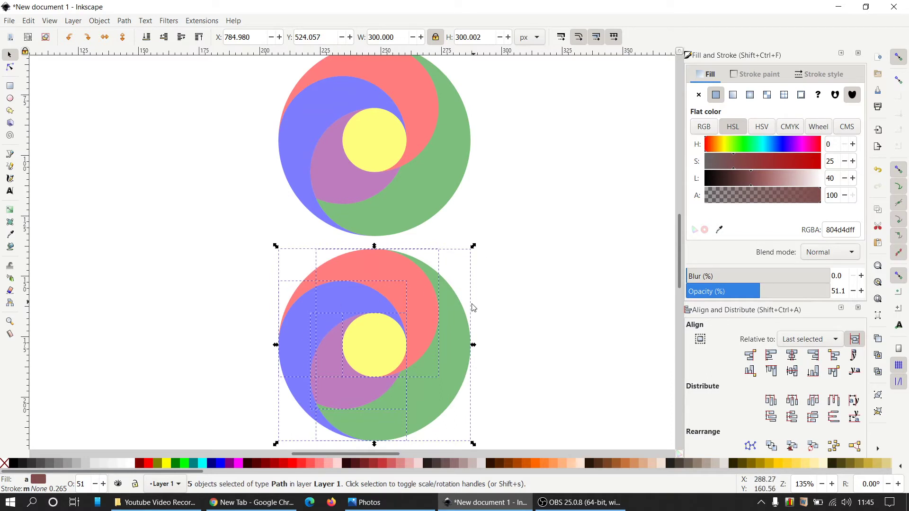
pyautogui.click(105, 38)
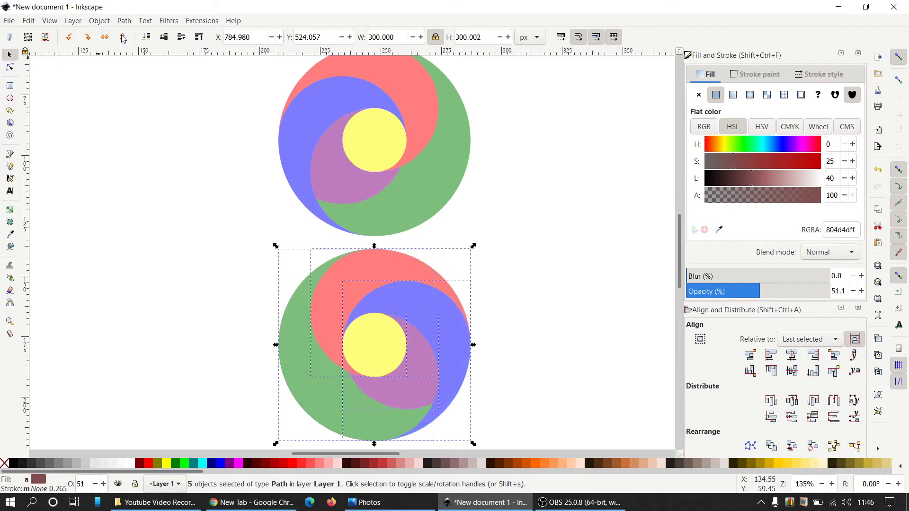
pyautogui.click(123, 37)
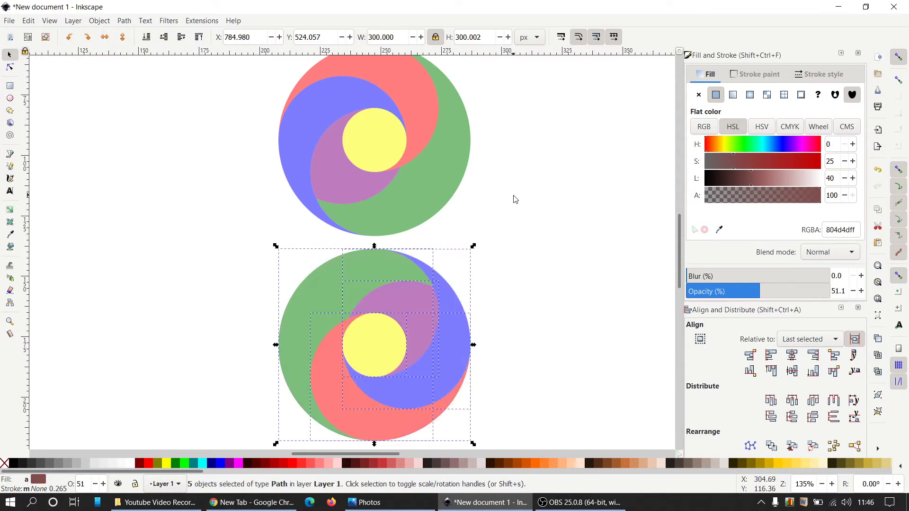
# Step: Align the top edge of the flipped swirl to the bottom edge of the upper yellow circle, using that circle as the last-selected anchor
pyautogui.press('shift')
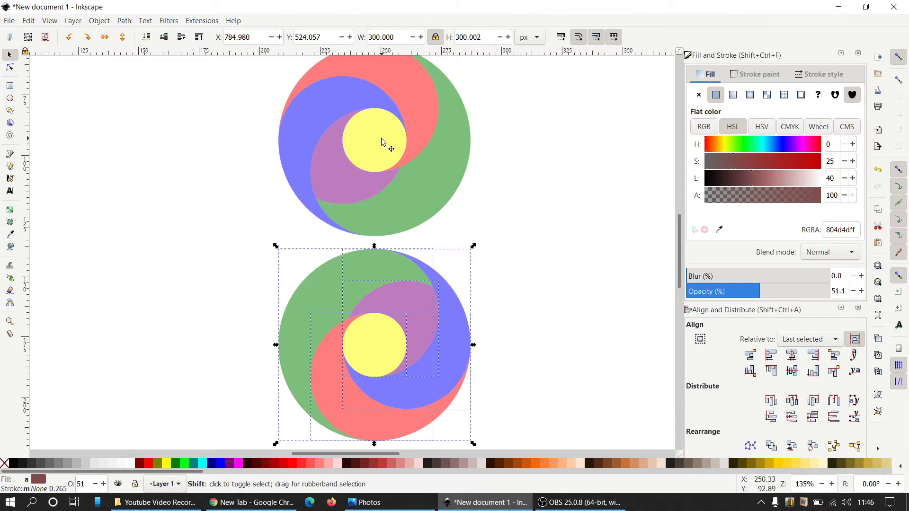
pyautogui.keyDown('shift'); pyautogui.click(383, 142); pyautogui.keyUp('shift')
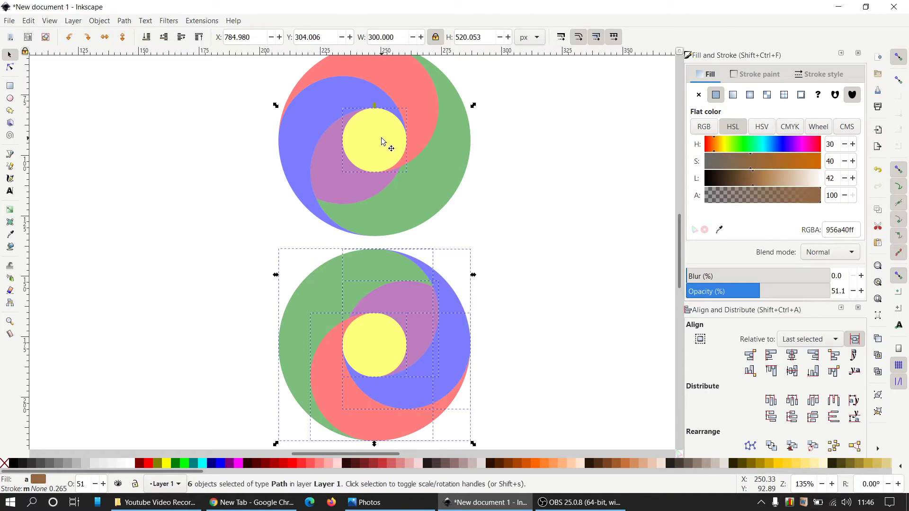
pyautogui.click(835, 372)
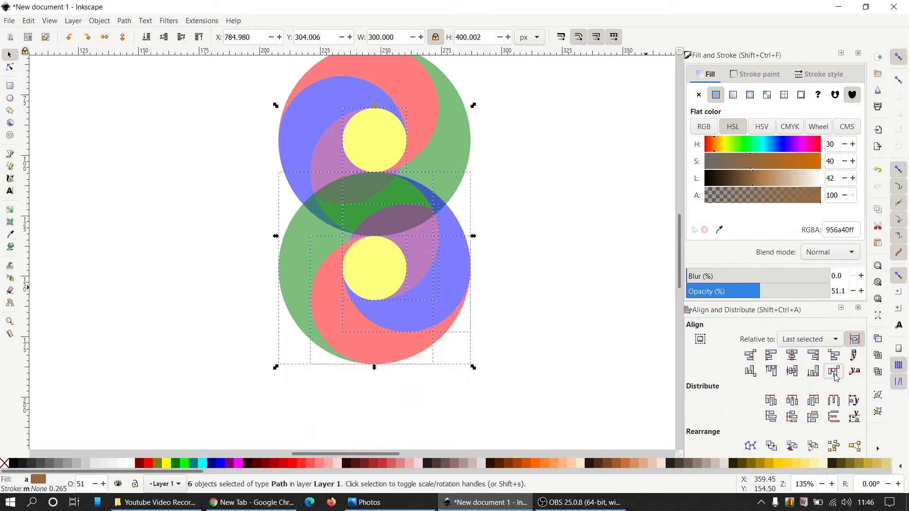
pyautogui.click(560, 276)
# Step: Duplicate the lower swirl's green shape and subtract the duplicate from the upper blue shape with Difference
pyautogui.scroll(1, 562, 272)
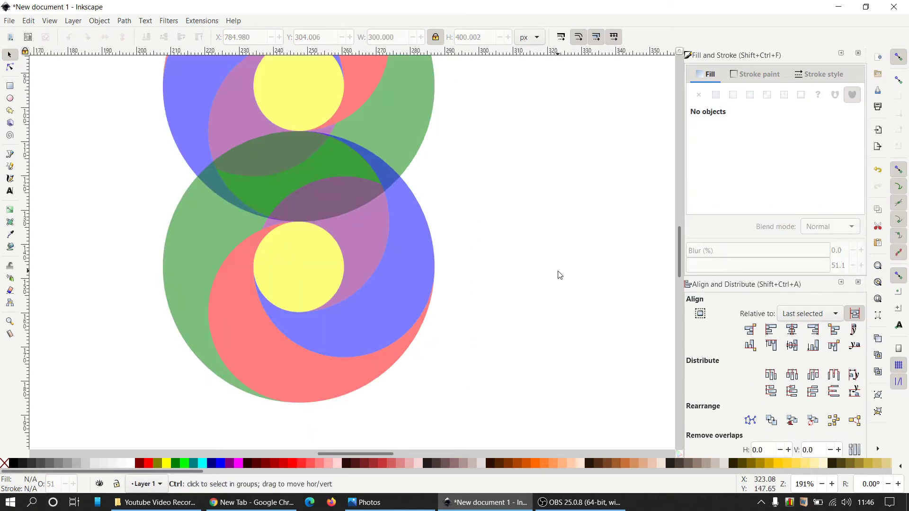
pyautogui.scroll(2, 564, 271)
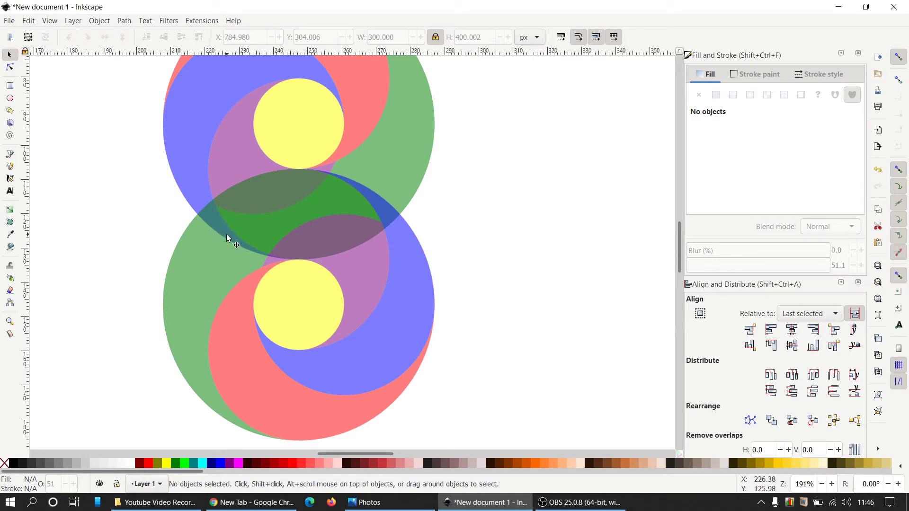
pyautogui.click(212, 265)
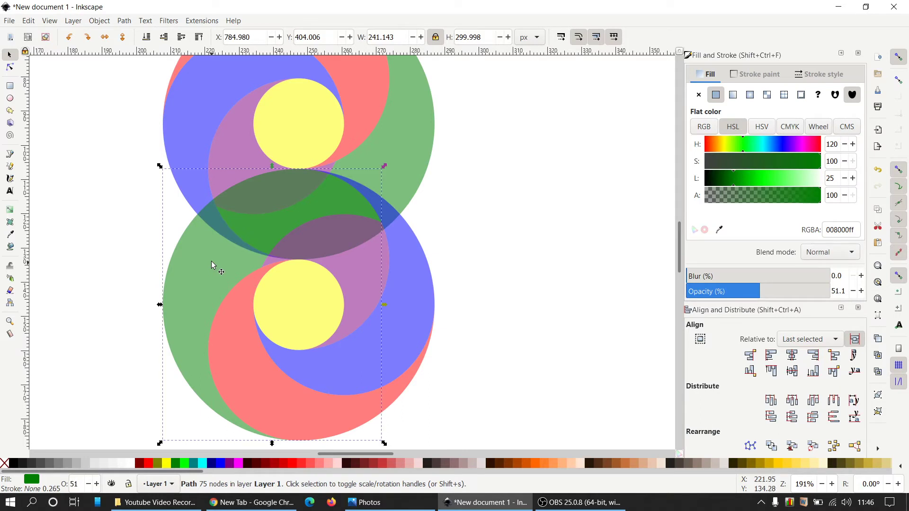
pyautogui.rightClick(211, 260)
pyautogui.click(237, 259)
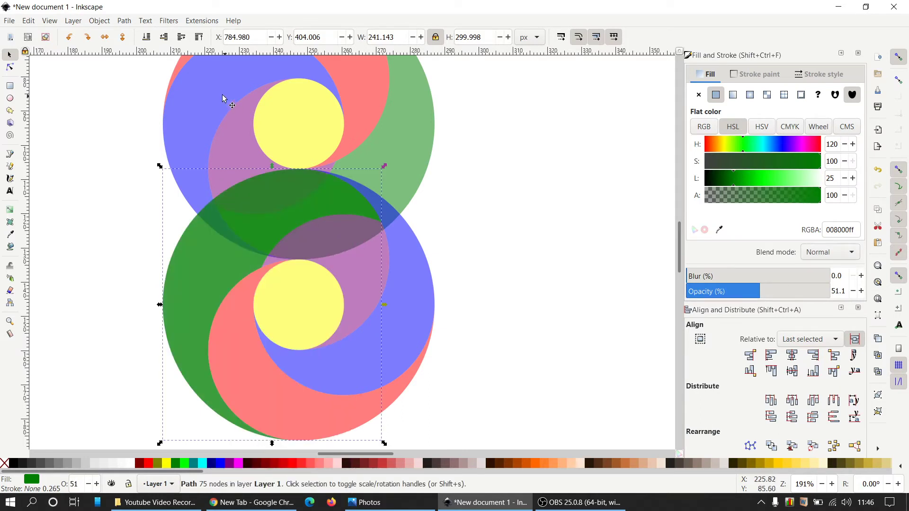
pyautogui.keyDown('shift'); pyautogui.click(193, 92); pyautogui.keyUp('shift')
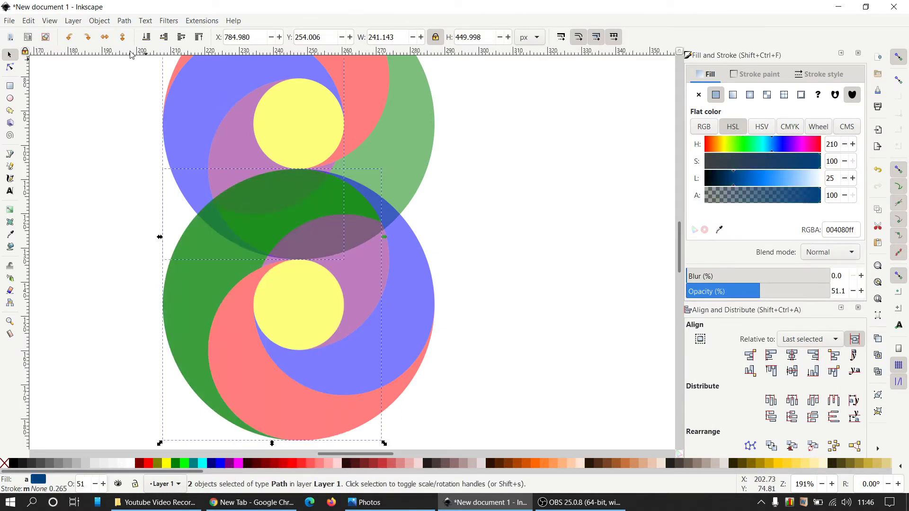
pyautogui.click(124, 21)
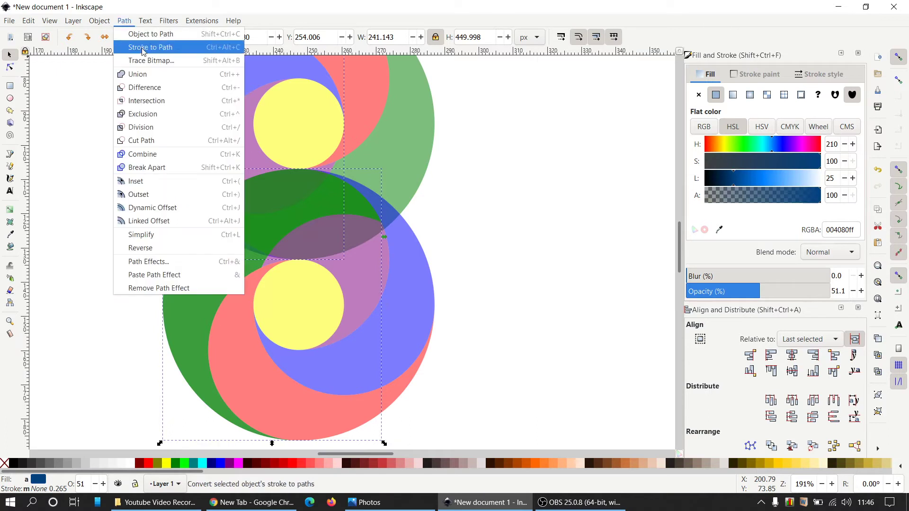
pyautogui.click(147, 91)
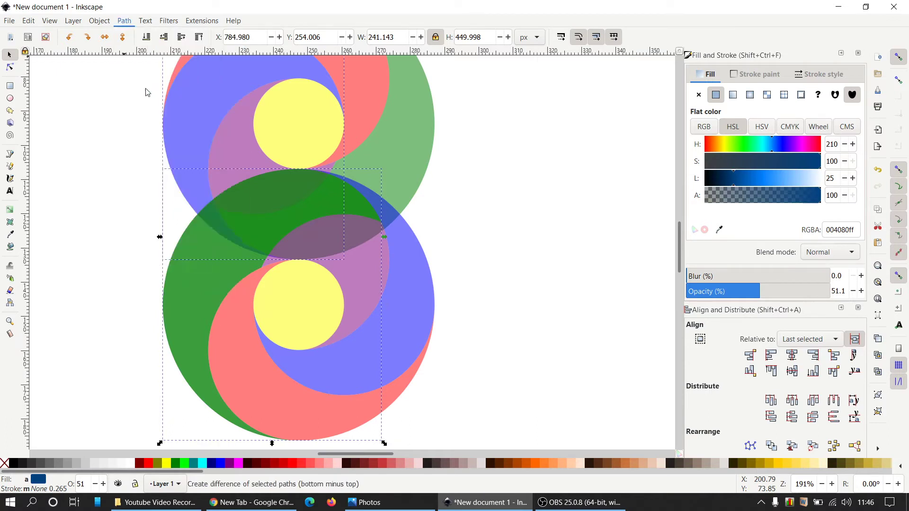
# Step: Break the cut upper blue shape apart and delete the leftover fragments, keeping the main blue crescent
pyautogui.click(125, 22)
pyautogui.click(150, 168)
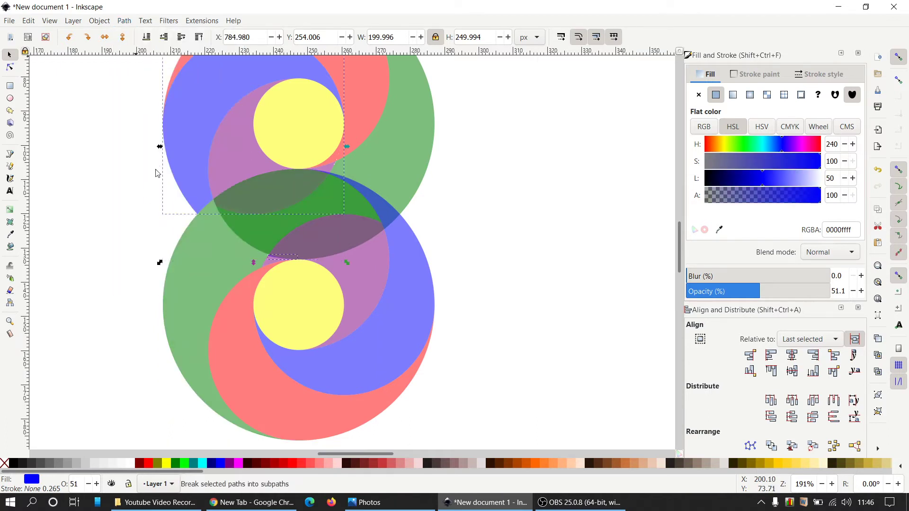
pyautogui.keyDown('shift'); pyautogui.click(201, 108); pyautogui.keyUp('shift')
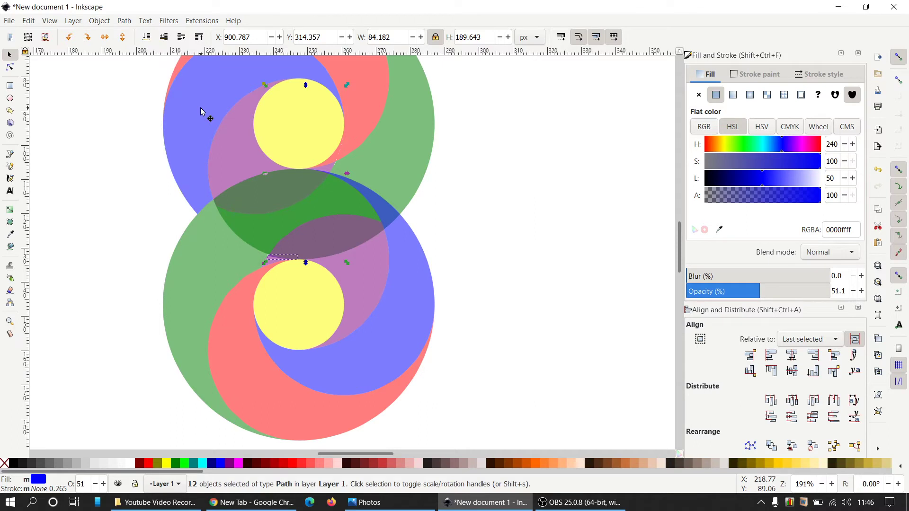
pyautogui.press('Escape')
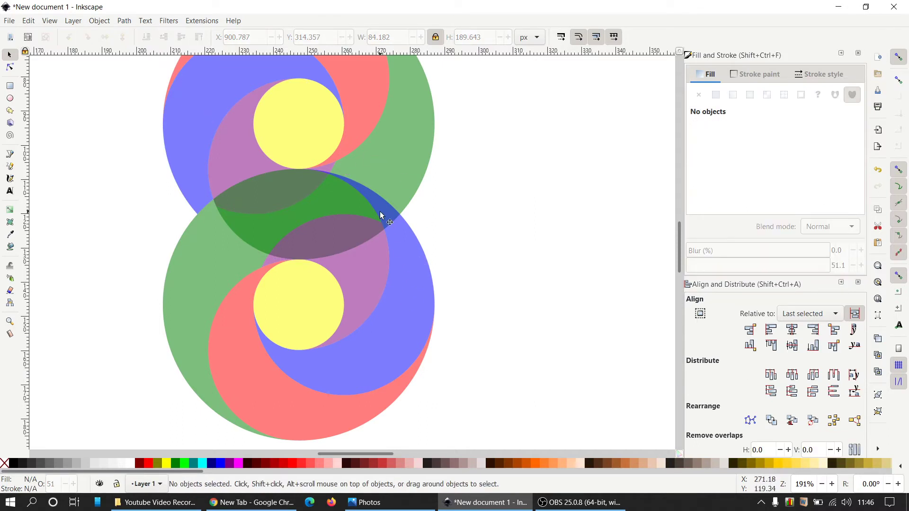
# Step: Duplicate the upper swirl's green shape and subtract the duplicate from the lower blue shape with Difference
pyautogui.click(402, 148)
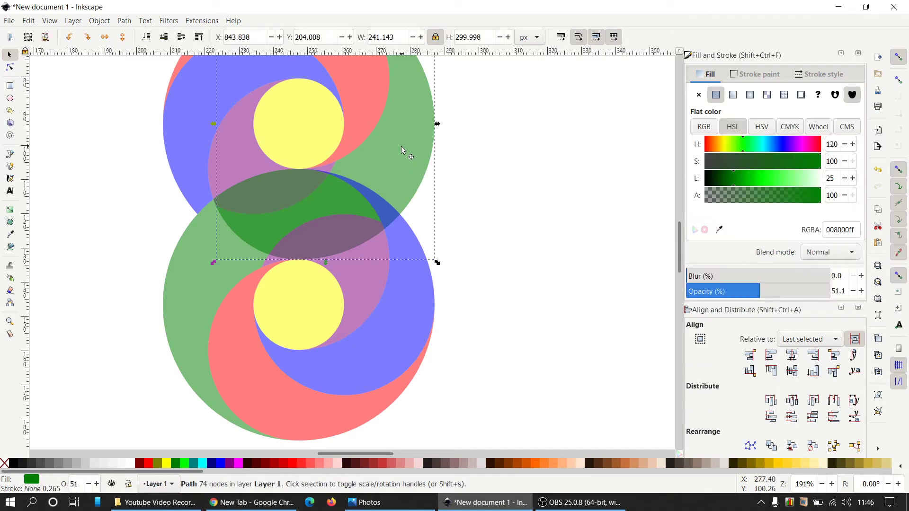
pyautogui.rightClick(401, 147)
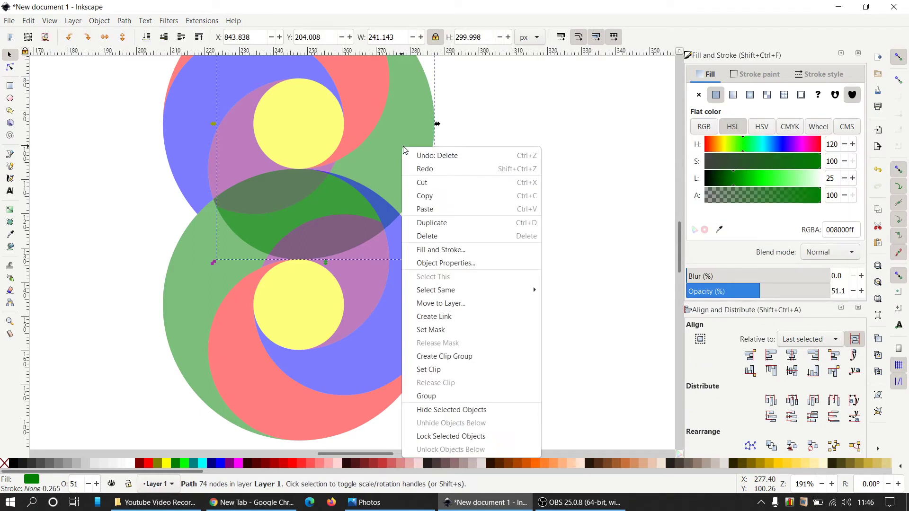
pyautogui.click(438, 222)
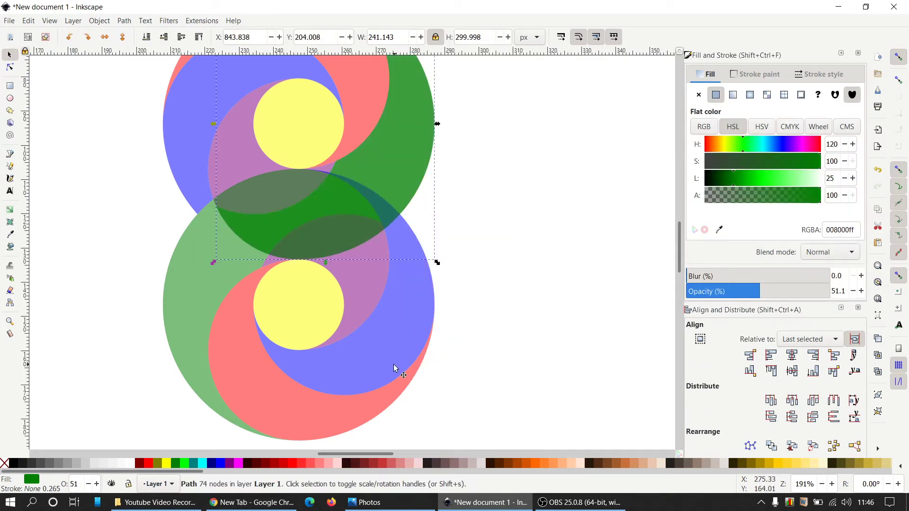
pyautogui.keyDown('shift'); pyautogui.click(391, 336); pyautogui.keyUp('shift')
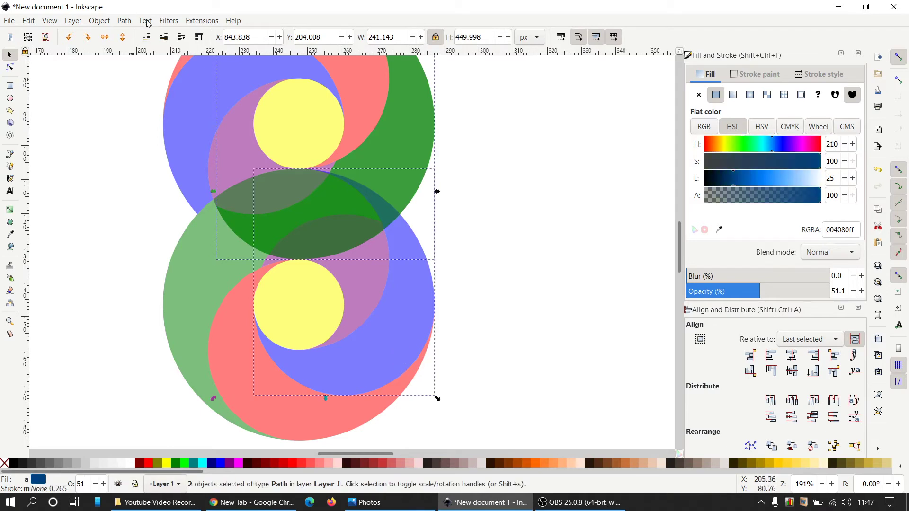
pyautogui.click(125, 21)
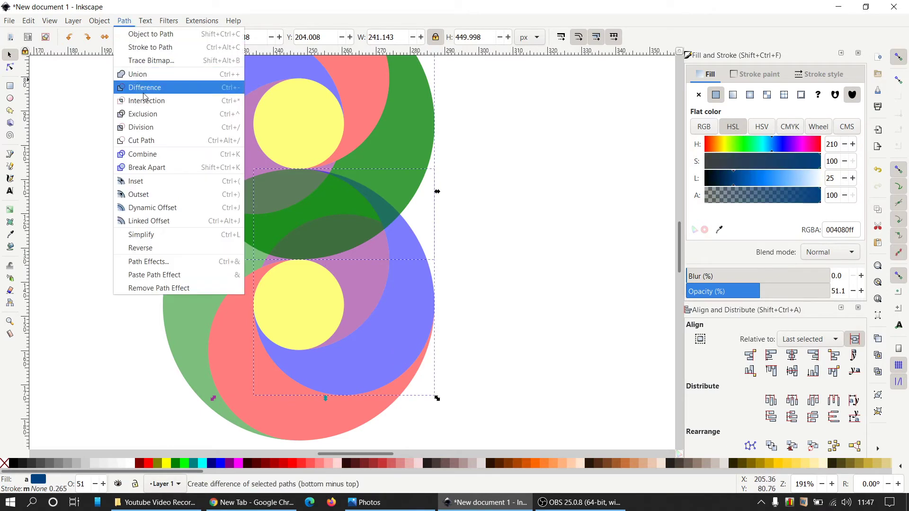
pyautogui.click(144, 87)
# Step: Break the cut lower blue shape apart and delete the leftover fragments, keeping the main blue crescent
pyautogui.click(125, 21)
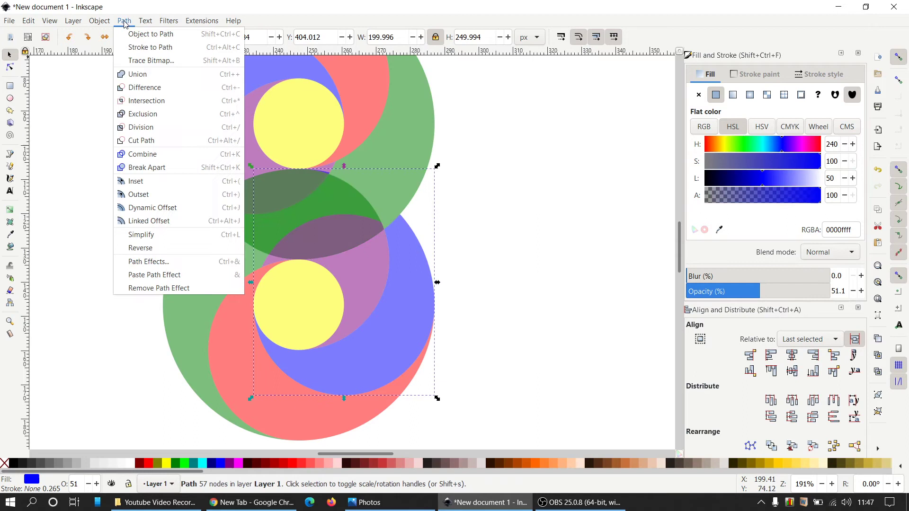
pyautogui.click(145, 168)
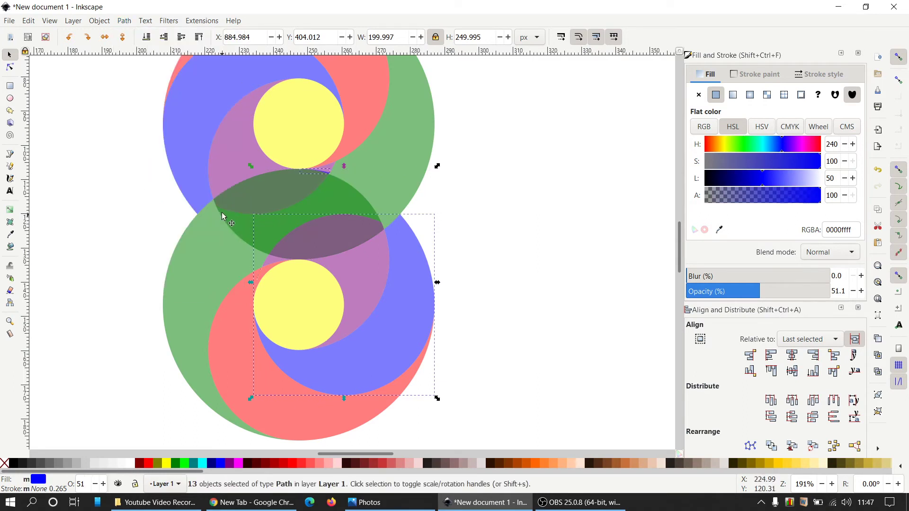
pyautogui.keyDown('shift'); pyautogui.click(402, 314); pyautogui.keyUp('shift')
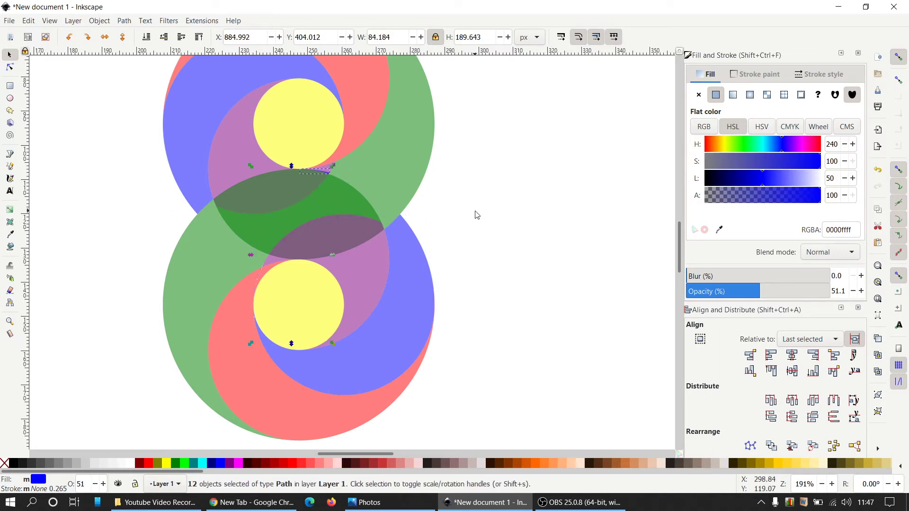
pyautogui.press('Escape')
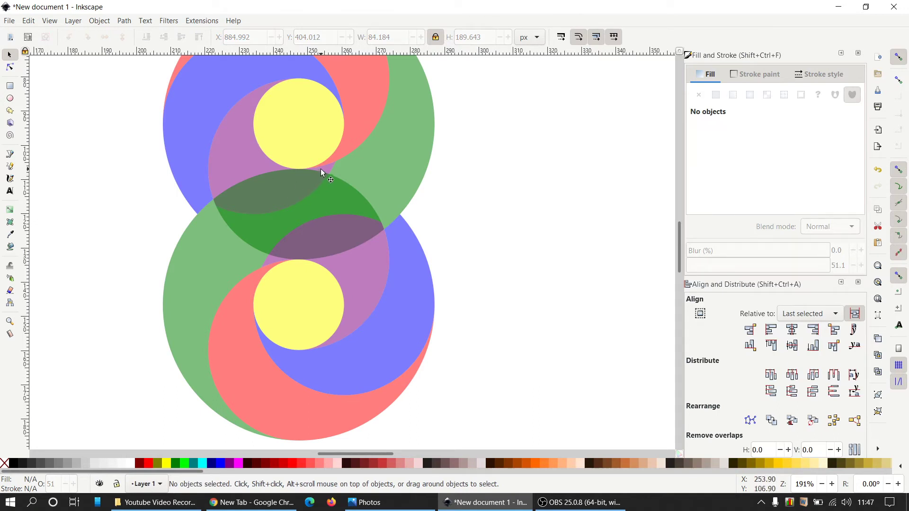
# Step: Duplicate the lower swirl's green shape and subtract the duplicate from the upper purple shape with Difference
pyautogui.click(223, 266)
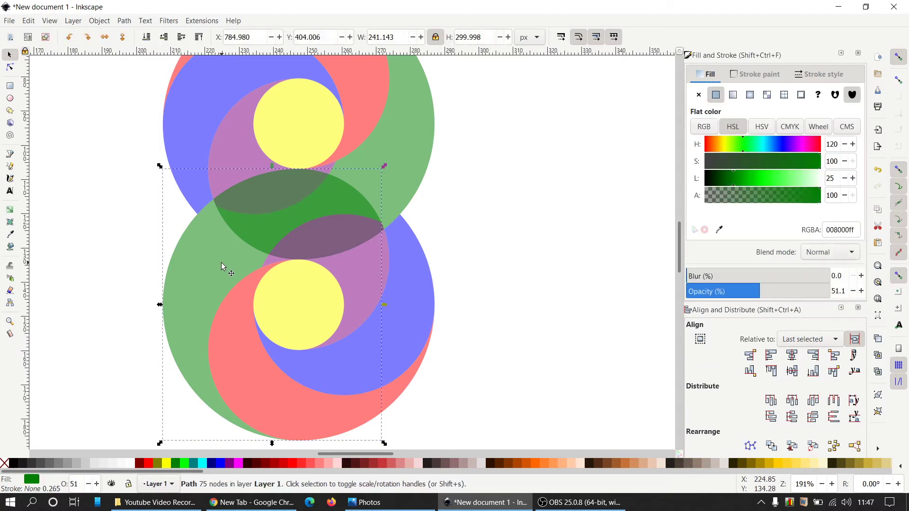
pyautogui.rightClick(221, 263)
pyautogui.click(236, 265)
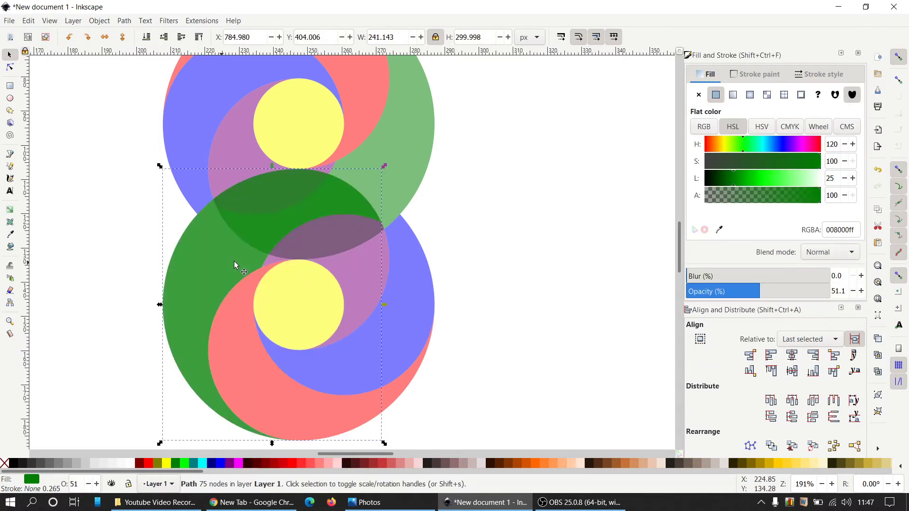
pyautogui.keyDown('shift'); pyautogui.click(236, 133); pyautogui.keyUp('shift')
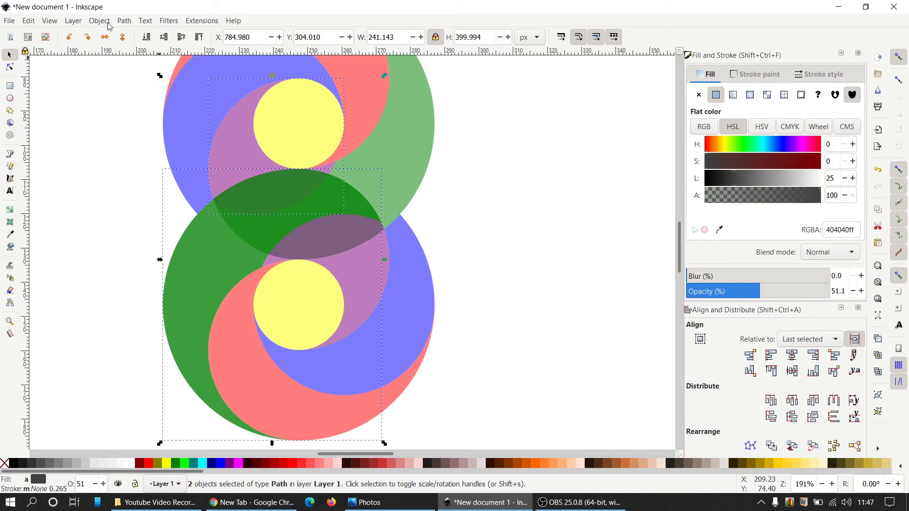
pyautogui.click(129, 21)
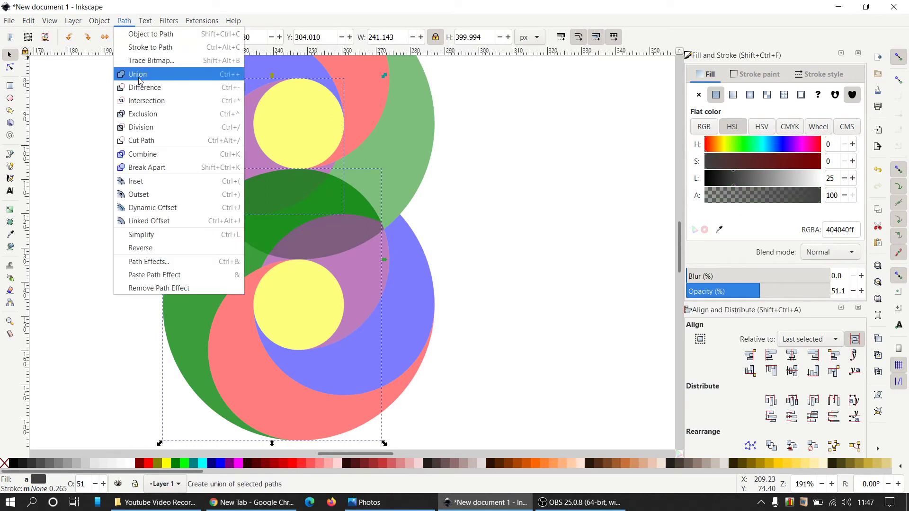
pyautogui.click(141, 85)
# Step: Break the cut upper purple shape apart and delete the leftover fragments, keeping the main purple crescent and the small purple wedge
pyautogui.click(125, 21)
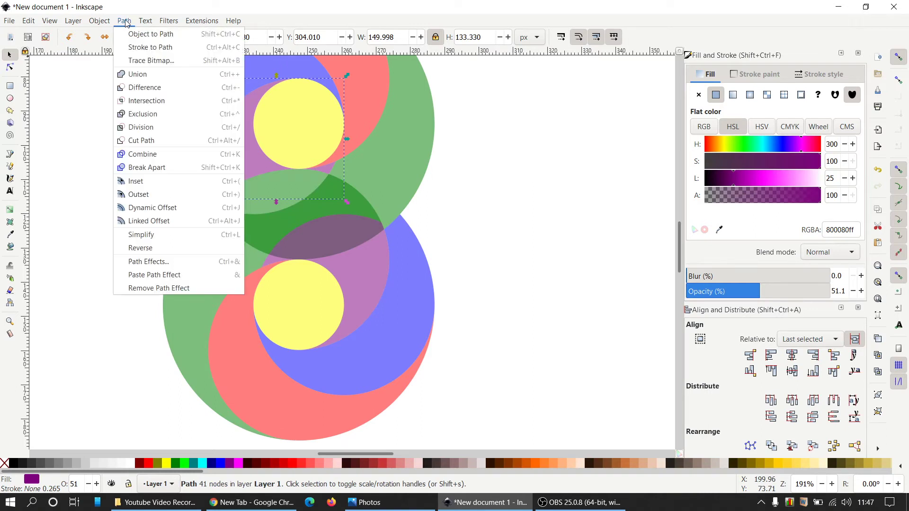
pyautogui.click(161, 168)
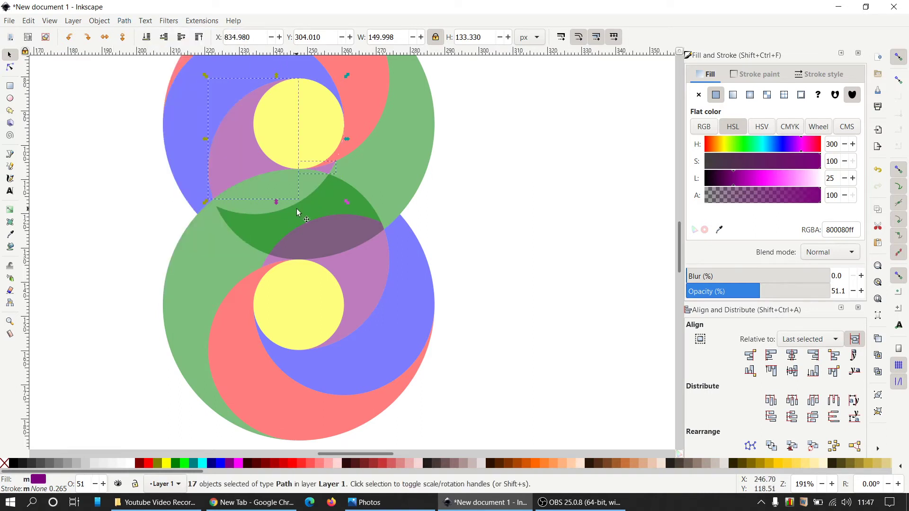
pyautogui.scroll(1, 320, 179)
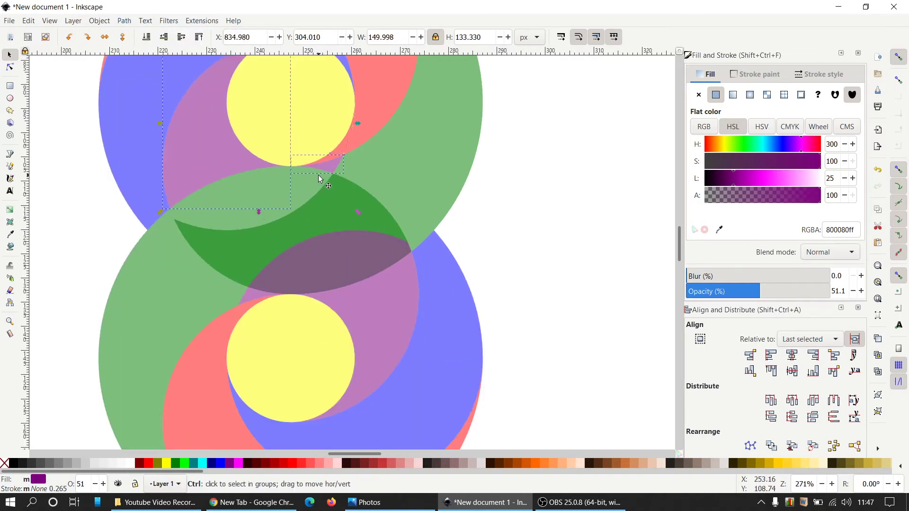
pyautogui.scroll(1, 322, 178)
pyautogui.keyDown('shift'); pyautogui.click(333, 166); pyautogui.keyUp('shift')
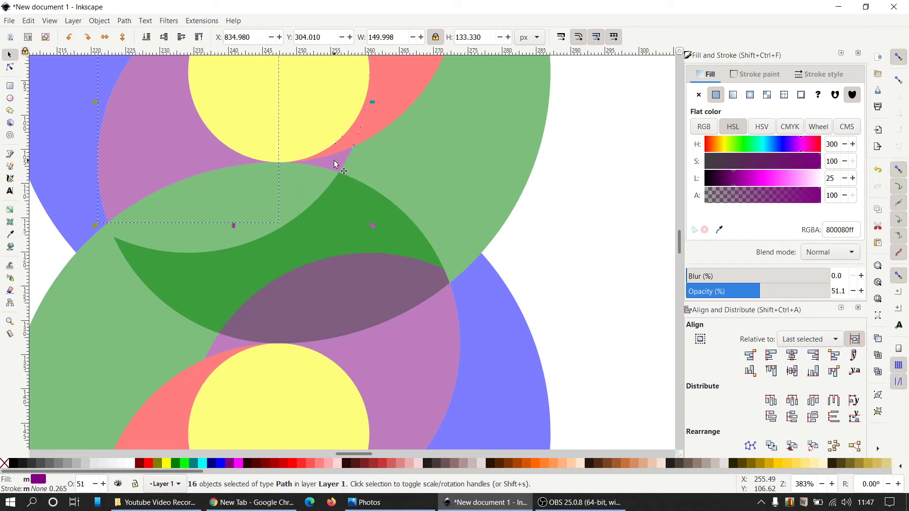
pyautogui.keyDown('shift'); pyautogui.click(172, 137); pyautogui.keyUp('shift')
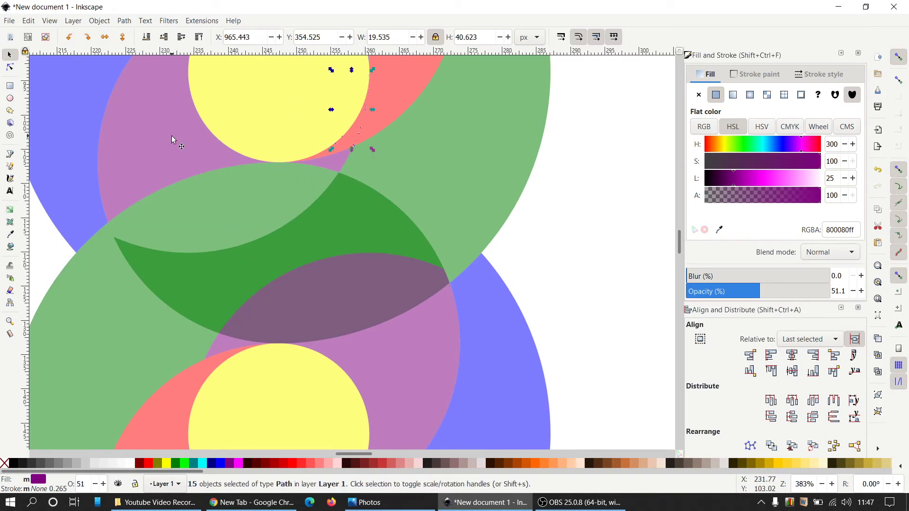
pyautogui.press('Escape')
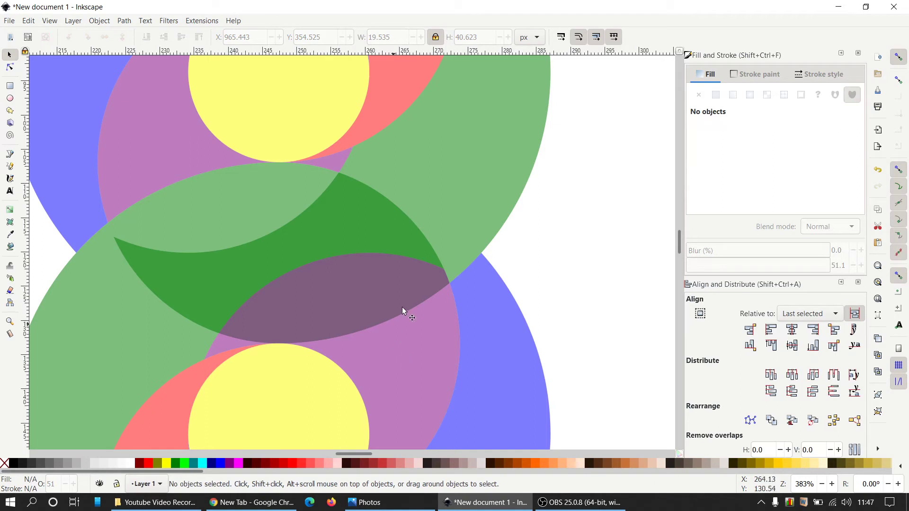
# Step: Duplicate the upper swirl's green shape and subtract the duplicate from the lower purple shape with Difference
pyautogui.click(464, 201)
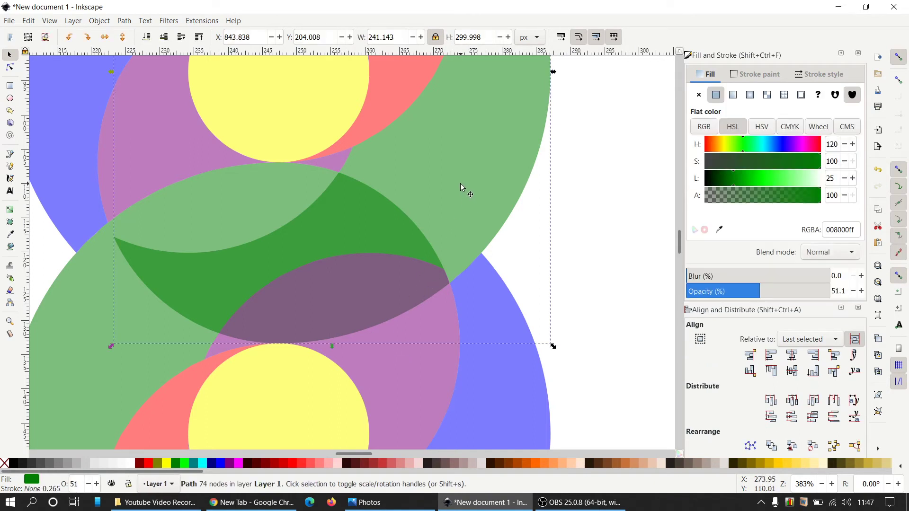
pyautogui.rightClick(461, 183)
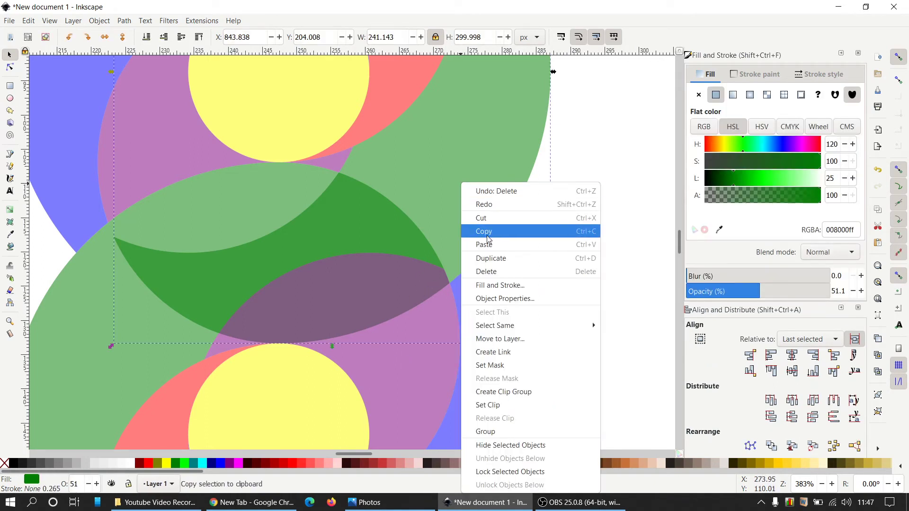
pyautogui.click(487, 258)
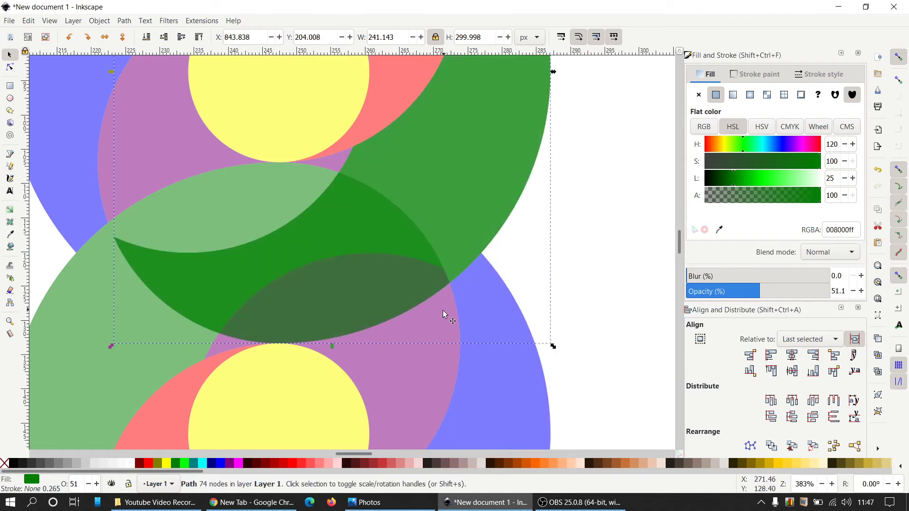
pyautogui.keyDown('shift'); pyautogui.click(416, 364); pyautogui.keyUp('shift')
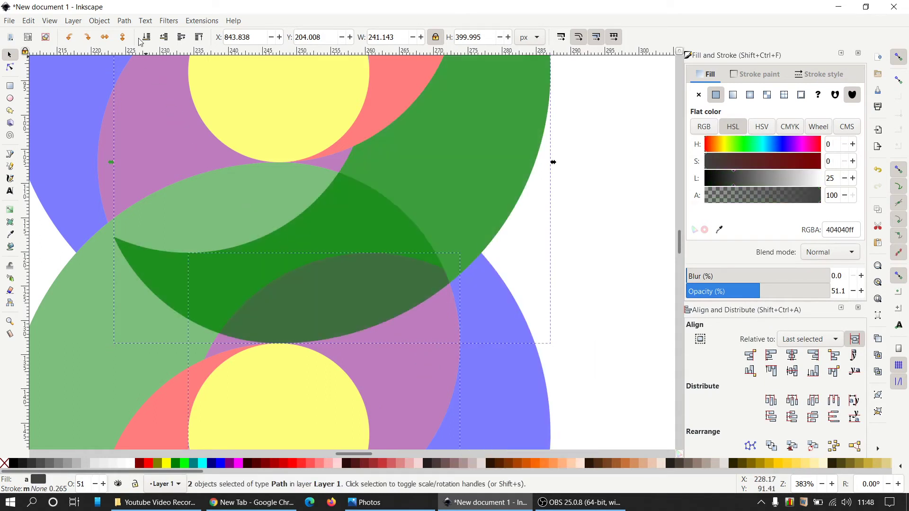
pyautogui.click(124, 20)
pyautogui.click(168, 89)
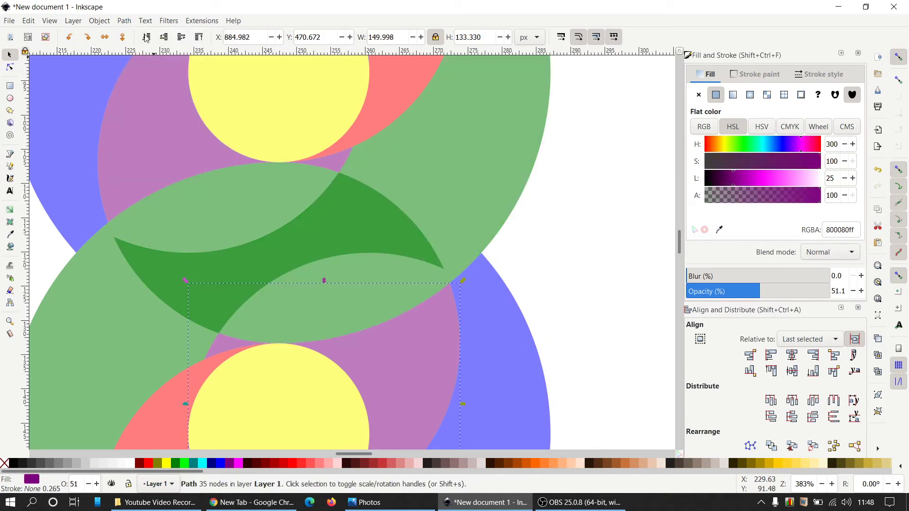
# Step: Break the cut lower purple shape apart and delete the leftover fragments, keeping the main purple crescent and the small purple wedge
pyautogui.click(127, 21)
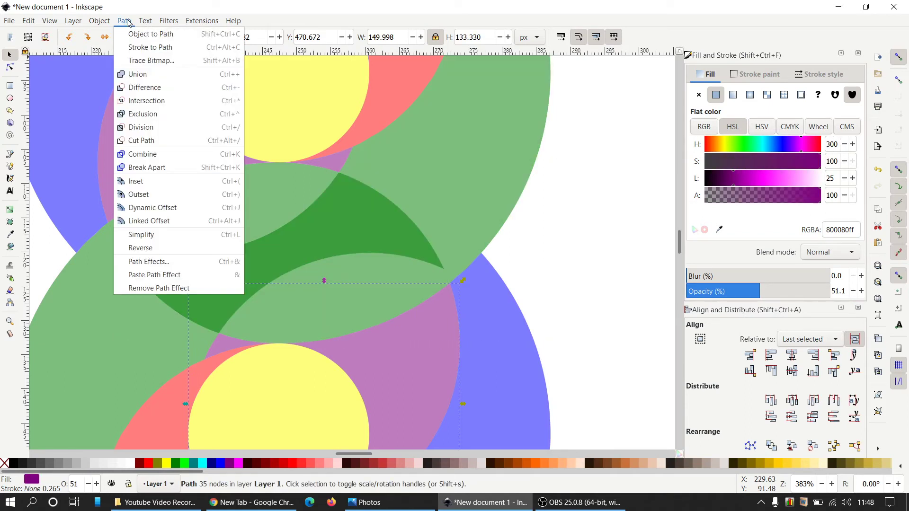
pyautogui.click(176, 167)
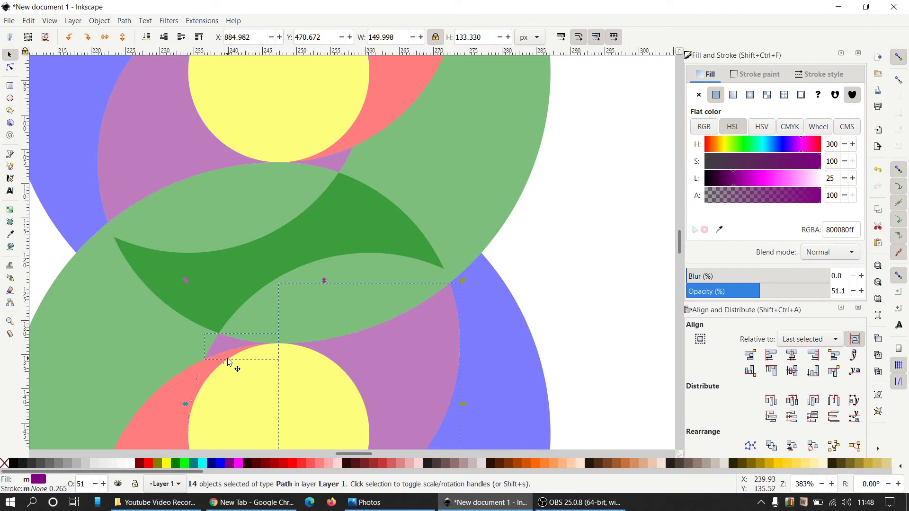
pyautogui.press('shift')
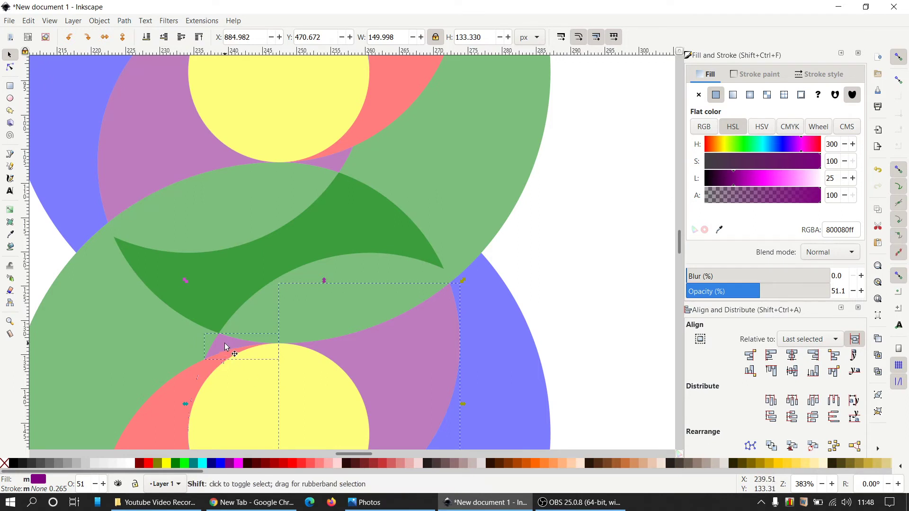
pyautogui.keyDown('shift'); pyautogui.click(225, 343); pyautogui.keyUp('shift')
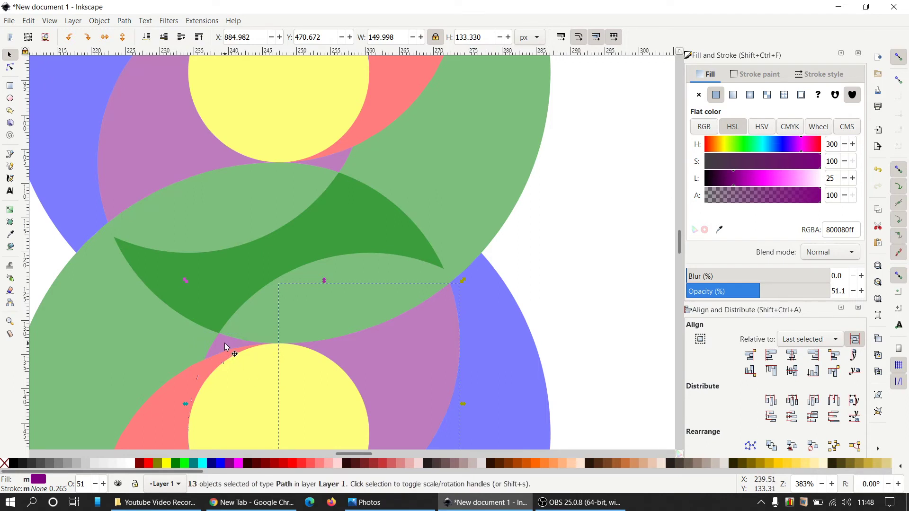
pyautogui.keyDown('shift'); pyautogui.click(405, 361); pyautogui.keyUp('shift')
pyautogui.scroll(-4, 405, 359)
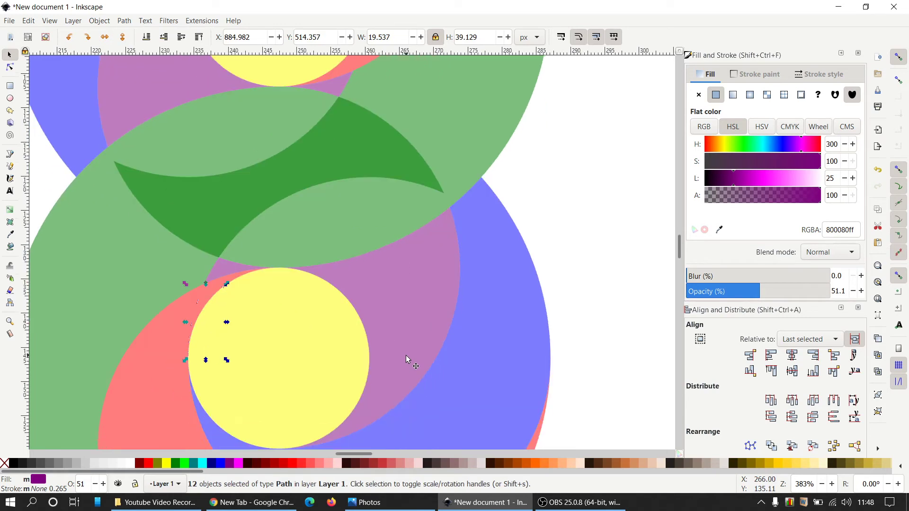
pyautogui.scroll(-1, 405, 355)
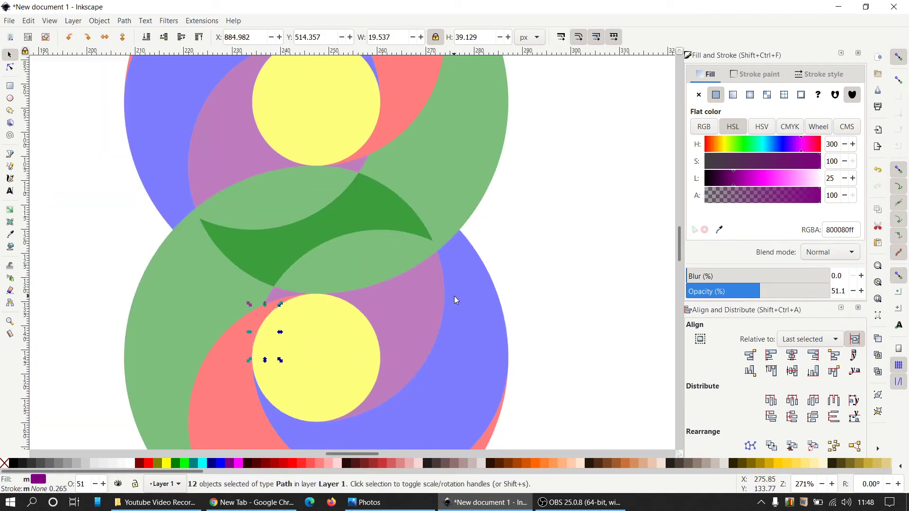
pyautogui.press('Escape')
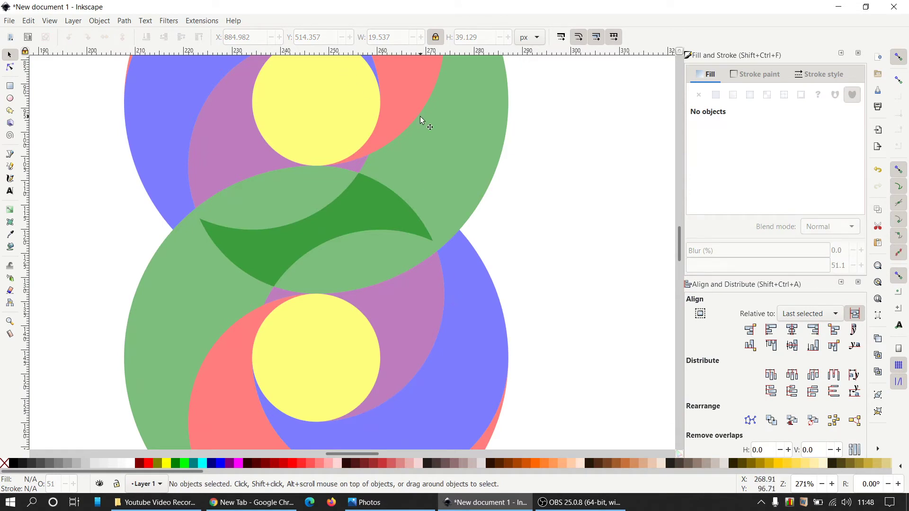
# Step: Merge the two small purple wedges and both swirls' green shapes into one continuous green S-shaped band with Union
pyautogui.click(356, 166)
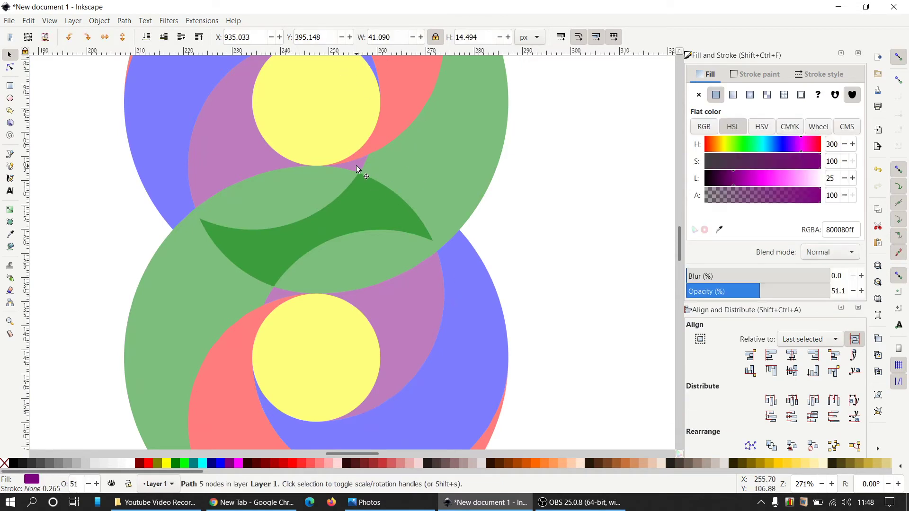
pyautogui.keyDown('shift'); pyautogui.click(277, 296); pyautogui.keyUp('shift')
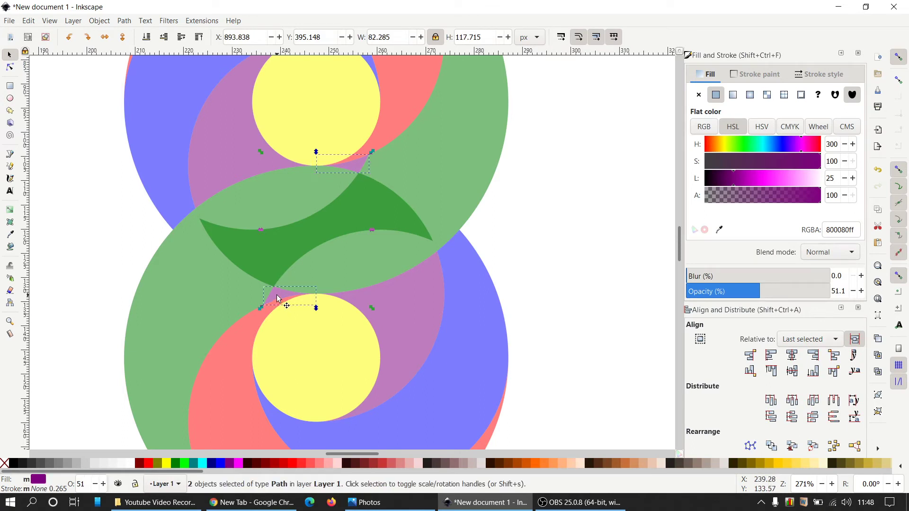
pyautogui.keyDown('shift'); pyautogui.click(469, 136); pyautogui.keyUp('shift')
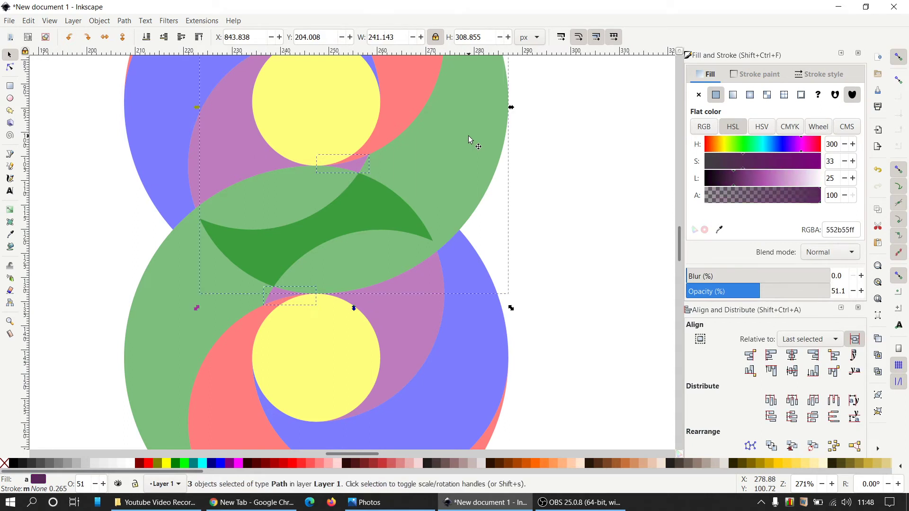
pyautogui.keyDown('shift'); pyautogui.click(150, 337); pyautogui.keyUp('shift')
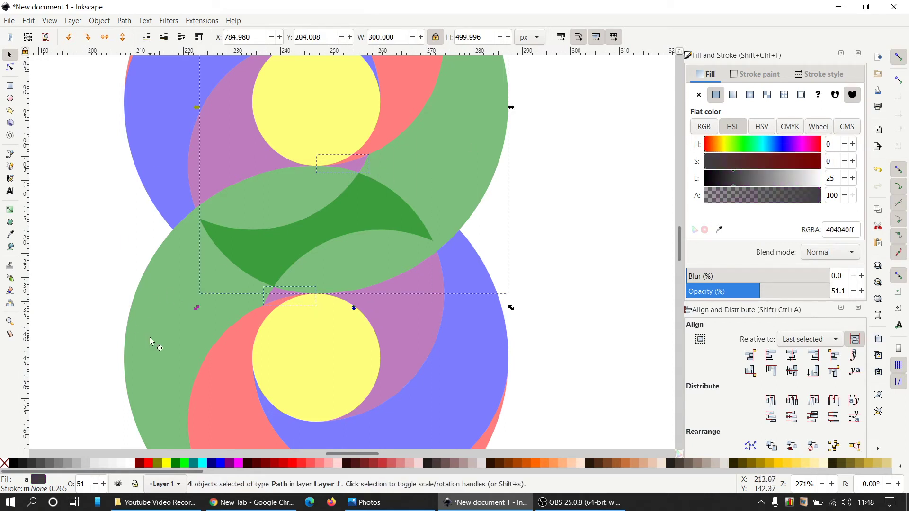
pyautogui.click(123, 22)
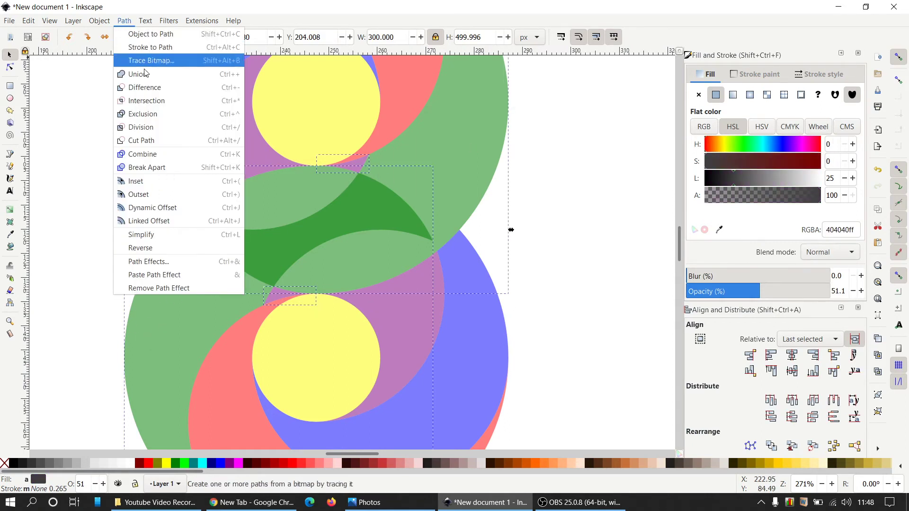
pyautogui.click(149, 74)
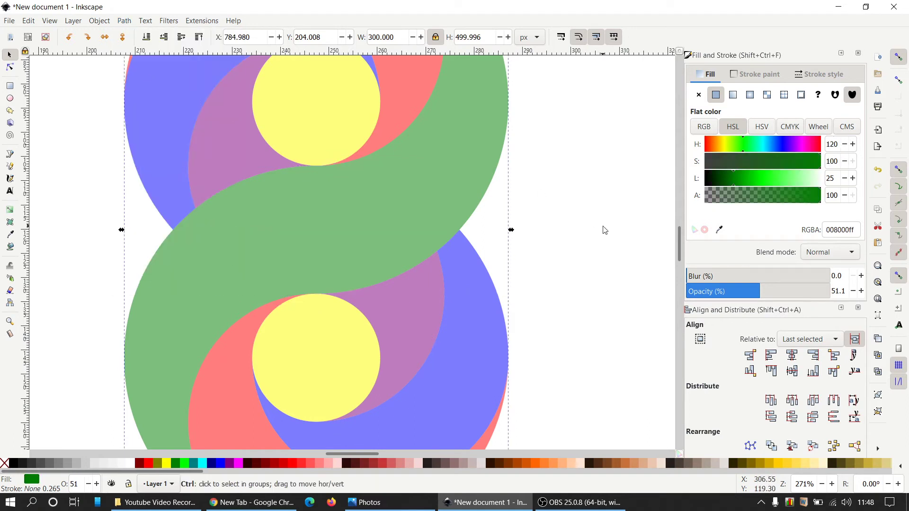
pyautogui.keyDown('ctrl'); pyautogui.scroll(-2, 604, 229); pyautogui.keyUp('ctrl')
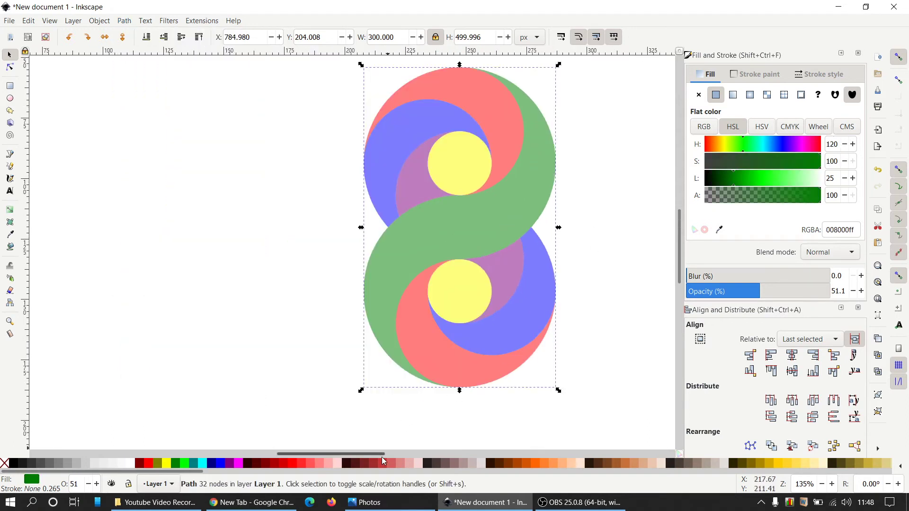
pyautogui.moveTo(380, 456); pyautogui.dragTo(403, 458)
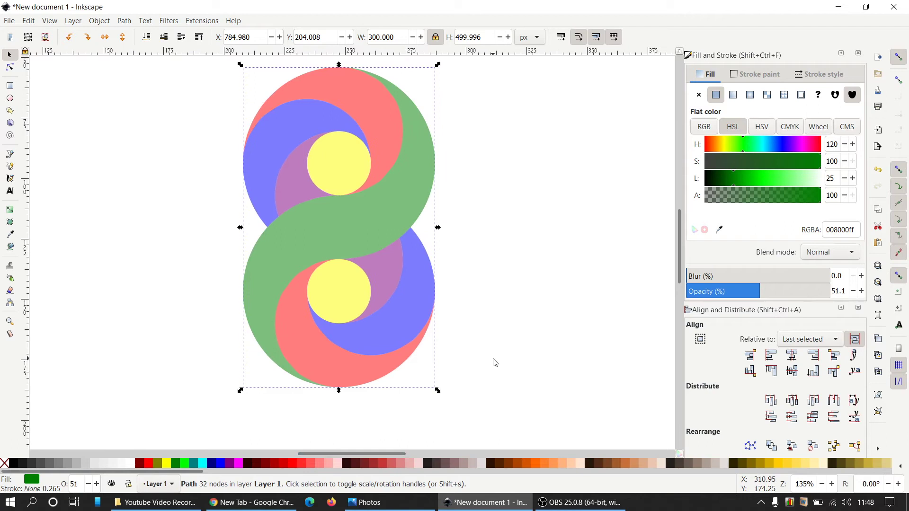
pyautogui.click(527, 336)
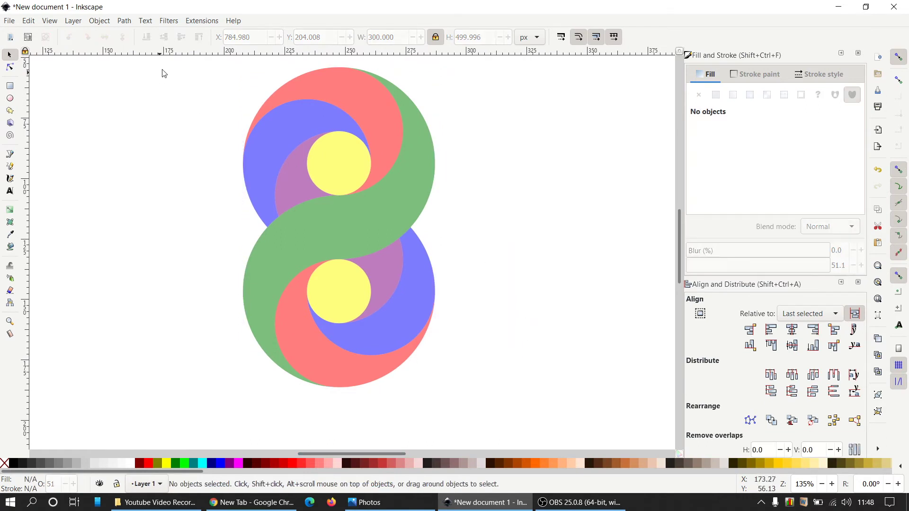
# Step: Select all the logo's shapes and set their opacity to 100%
pyautogui.moveTo(188, 56); pyautogui.dragTo(493, 100)
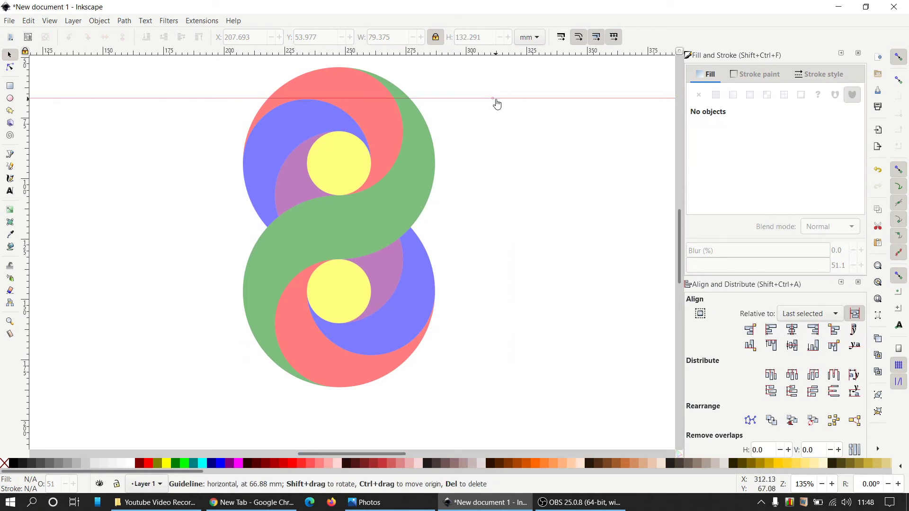
pyautogui.press('Delete')
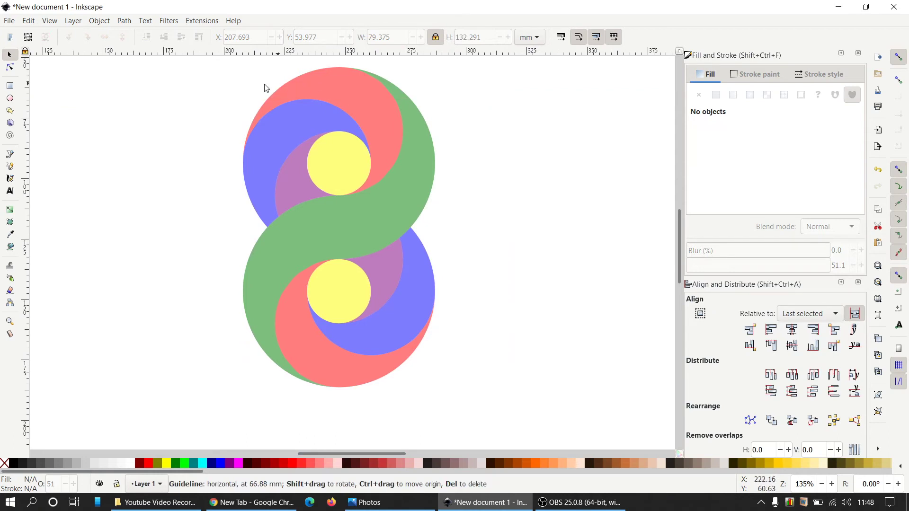
pyautogui.moveTo(199, 65)
pyautogui.mouseDown()
pyautogui.moveTo(572, 140)
pyautogui.moveTo(542, 422)
pyautogui.moveTo(559, 422)
pyautogui.mouseUp()
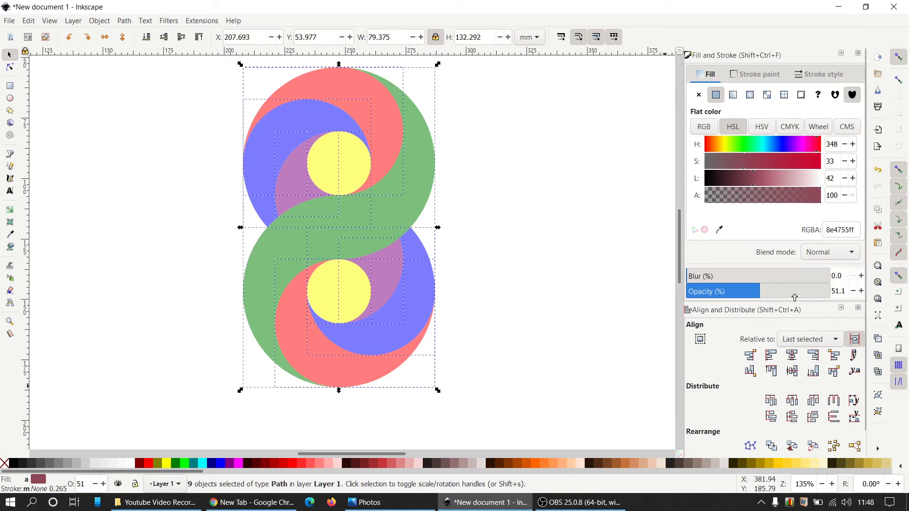
pyautogui.moveTo(798, 293); pyautogui.dragTo(834, 292)
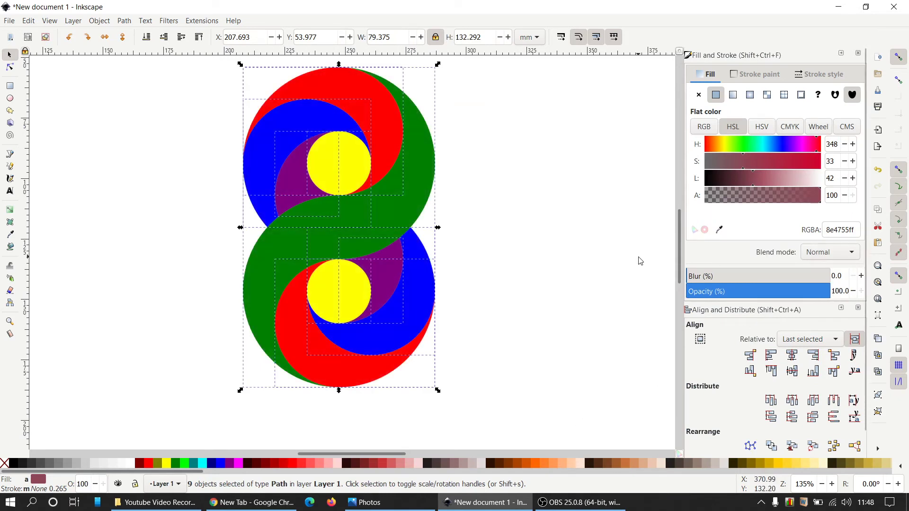
pyautogui.click(523, 245)
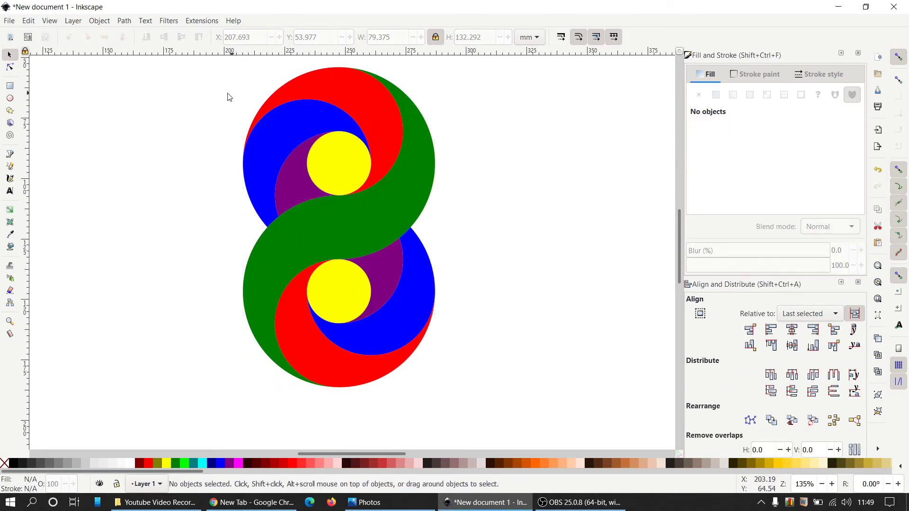
# Step: Remove the yellow circles from the centres of the upper and lower swirls
pyautogui.click(345, 170)
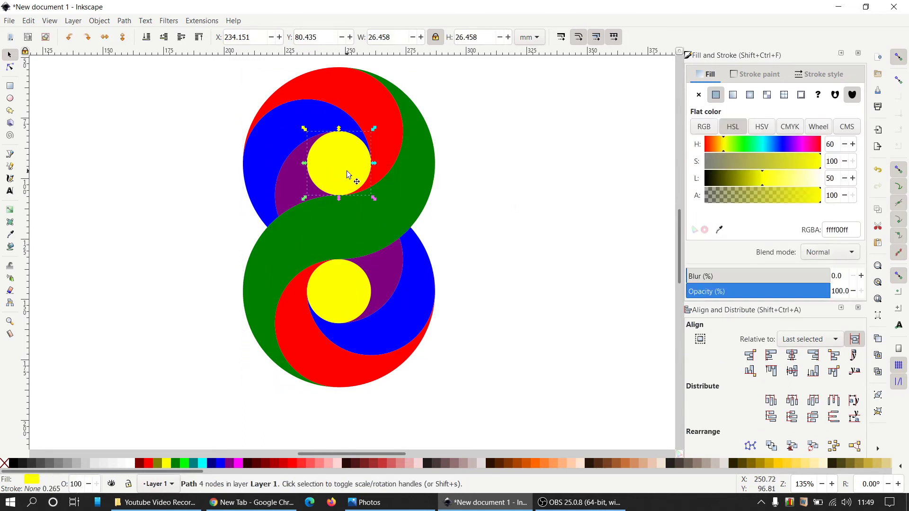
pyautogui.hotkey('ctrl', 'x')
pyautogui.hotkey('ctrl', 'v')
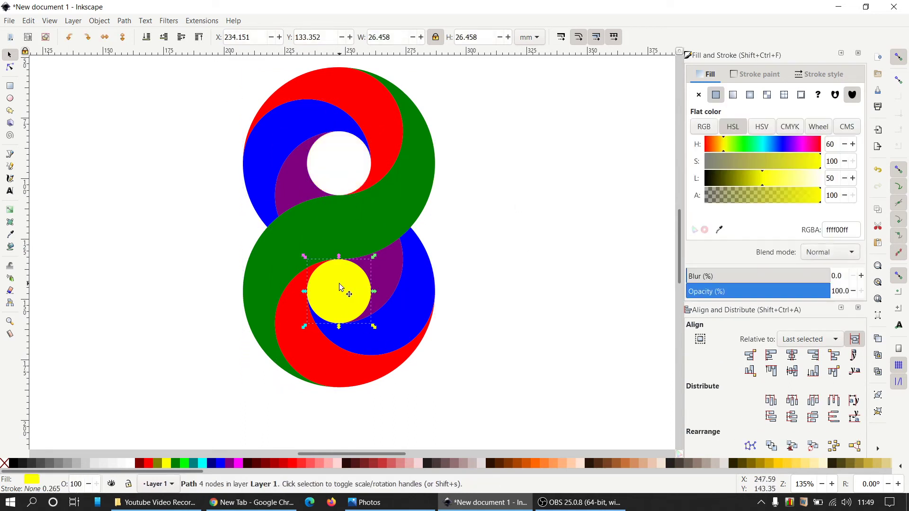
pyautogui.press('Delete')
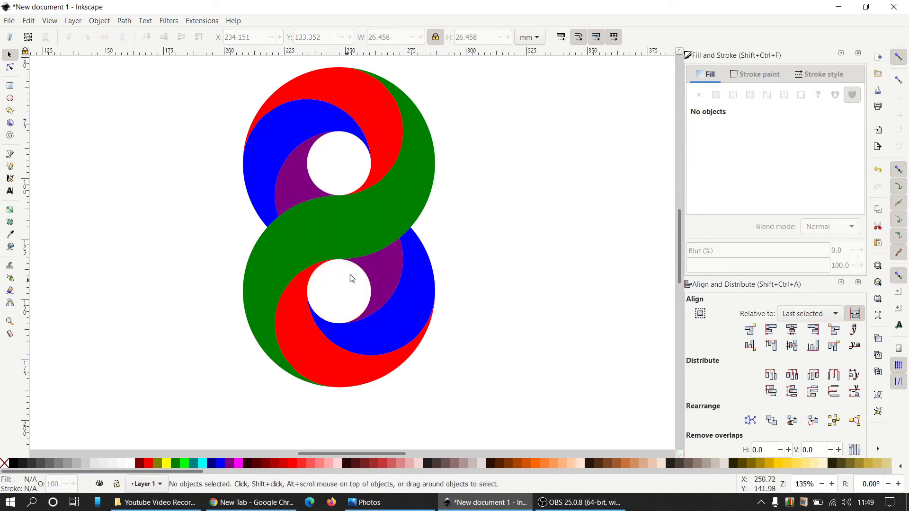
# Step: Fill the green S-shaped band with a radial gradient running from yellow at the centre to red at the outer edge
pyautogui.click(344, 217)
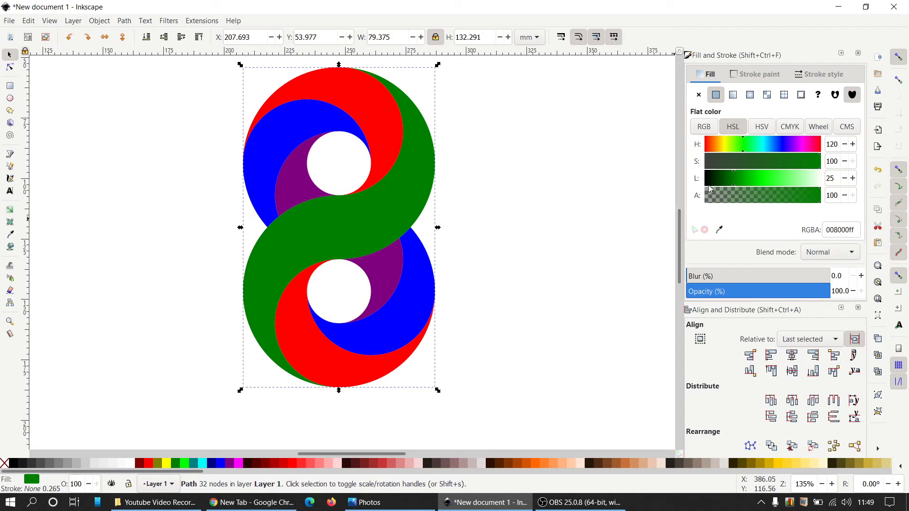
pyautogui.click(751, 95)
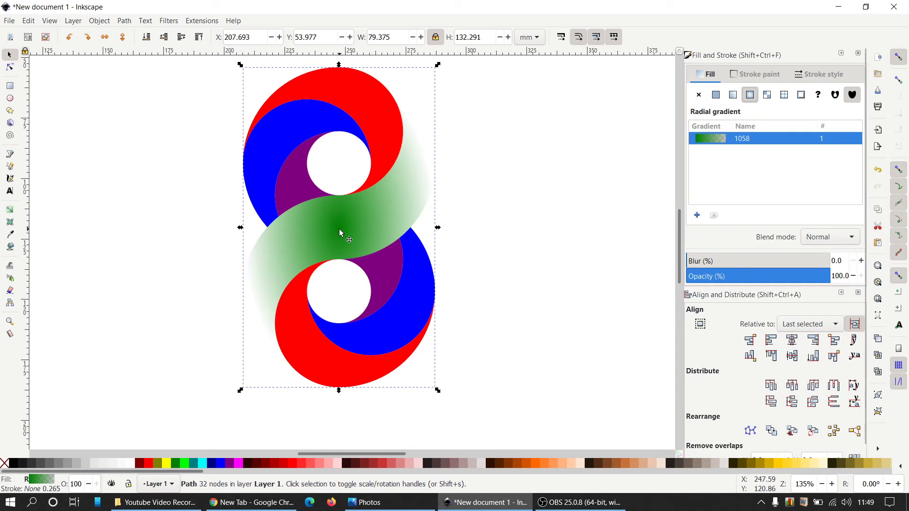
pyautogui.press('g')
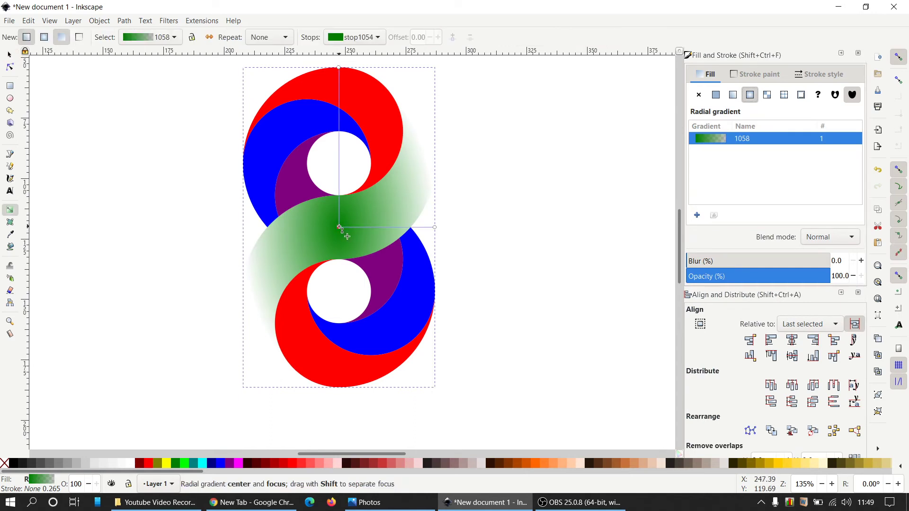
pyautogui.click(340, 229)
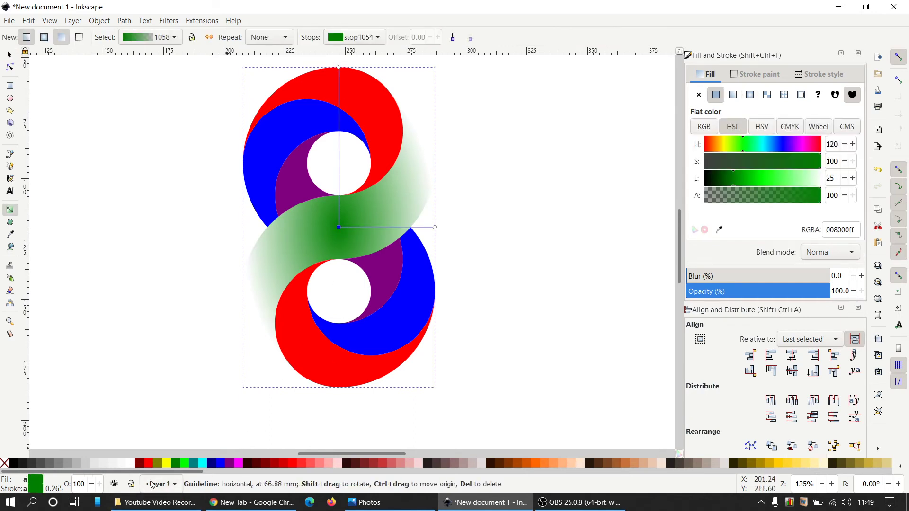
pyautogui.click(167, 464)
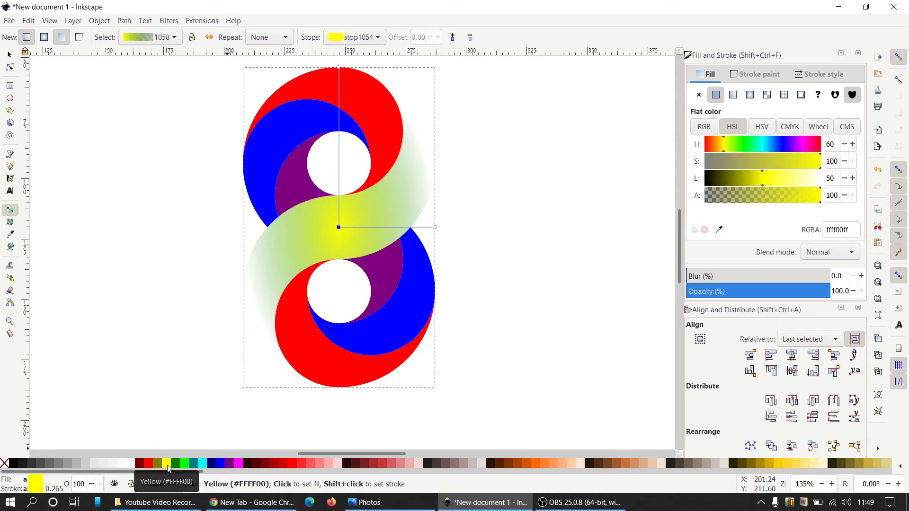
pyautogui.click(436, 228)
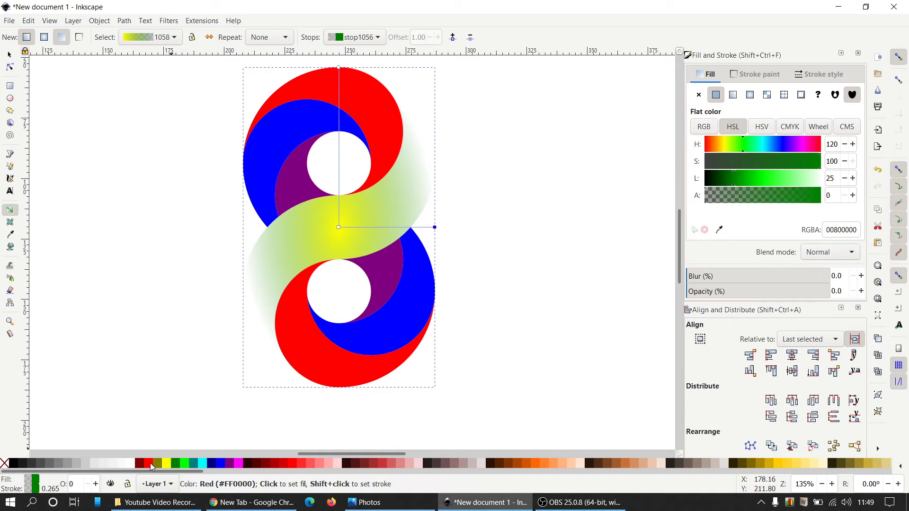
pyautogui.click(149, 463)
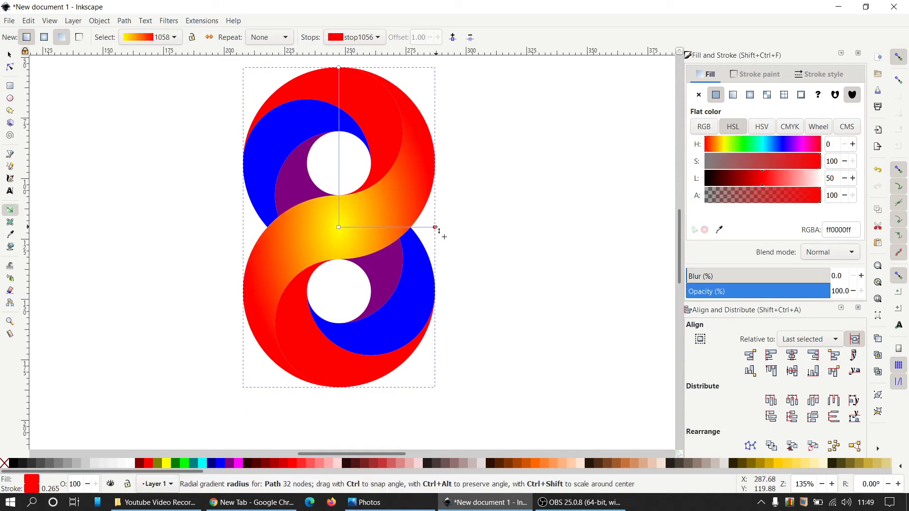
# Step: Stretch the S-shaped band's radial gradient horizontally and vertically beyond the logo's outline so the yellow spreads further
pyautogui.moveTo(436, 228); pyautogui.dragTo(508, 226)
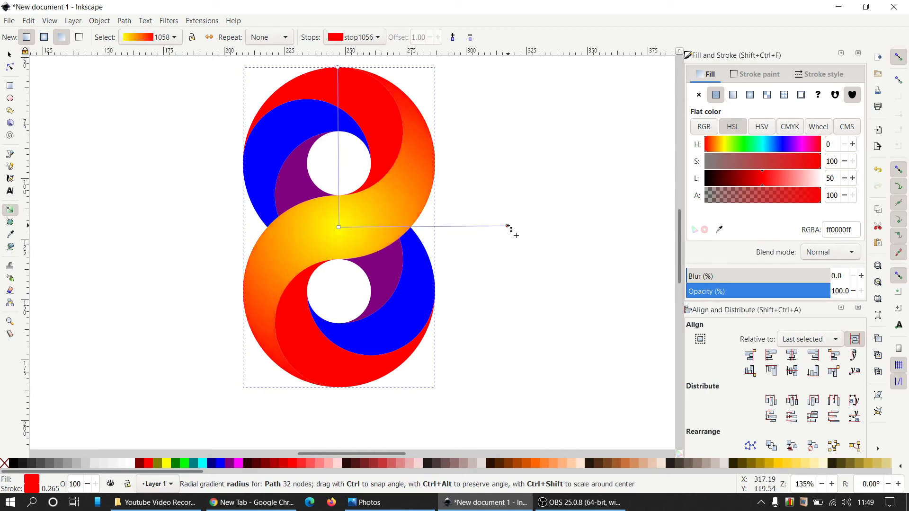
pyautogui.scroll(1, 486, 171)
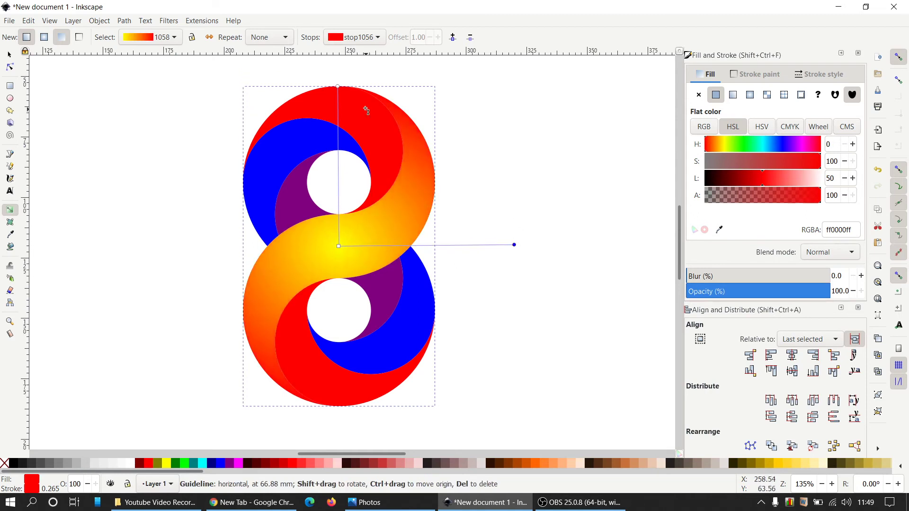
pyautogui.moveTo(341, 89); pyautogui.dragTo(339, 62)
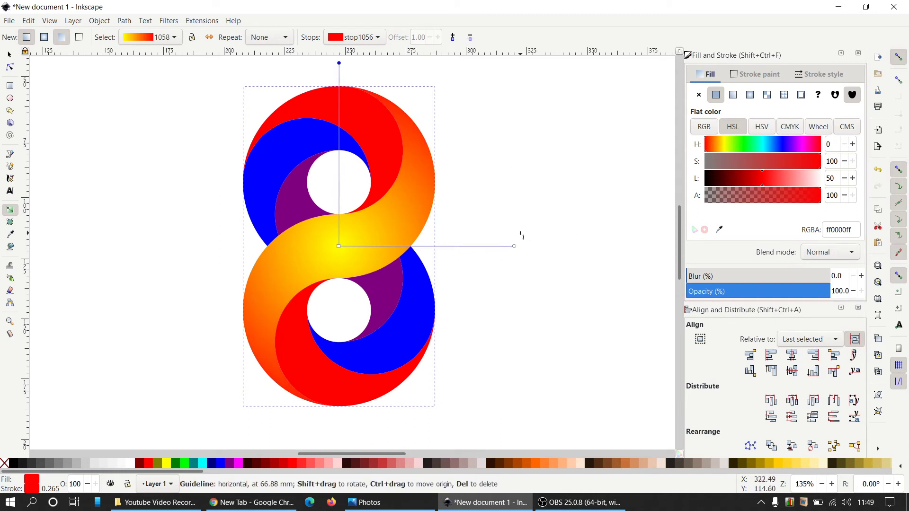
pyautogui.moveTo(516, 246); pyautogui.dragTo(530, 244)
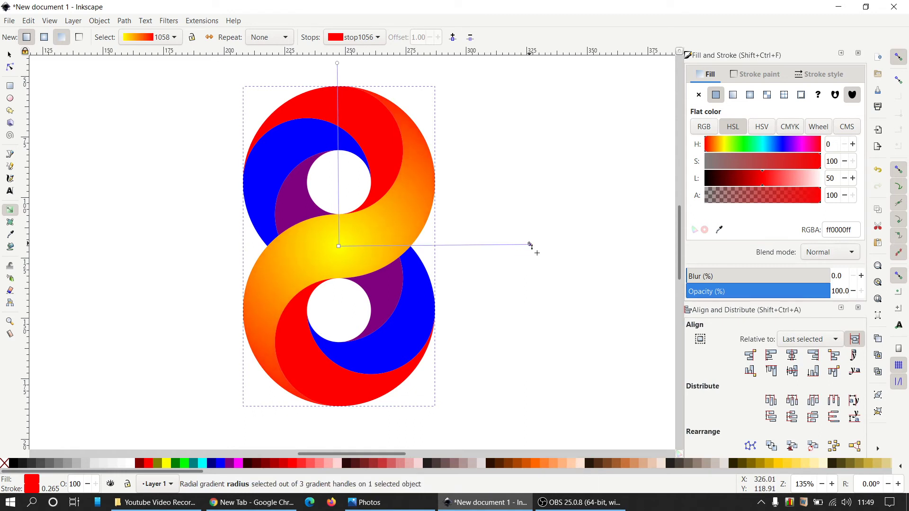
# Step: Give the upper swirl's red shape a red-to-yellow linear gradient and move its red start up and inward along the shape
pyautogui.click(10, 55)
pyautogui.click(358, 119)
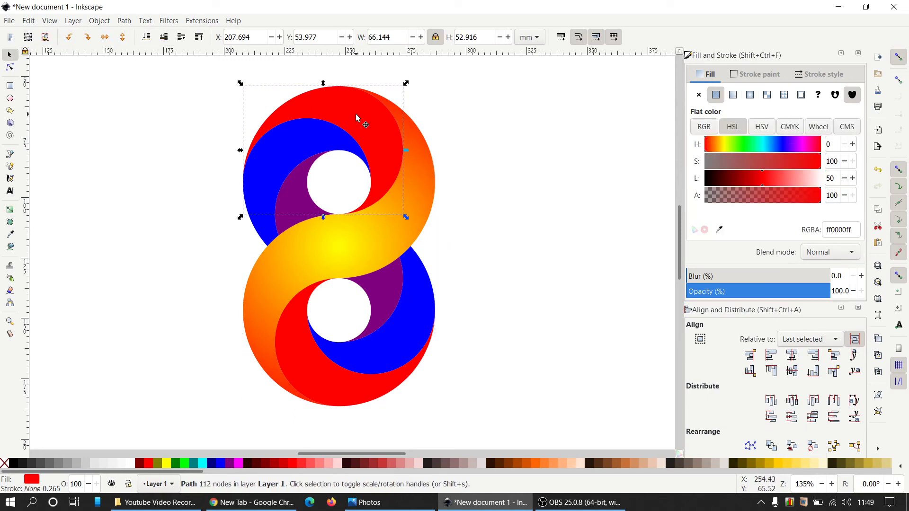
pyautogui.click(733, 96)
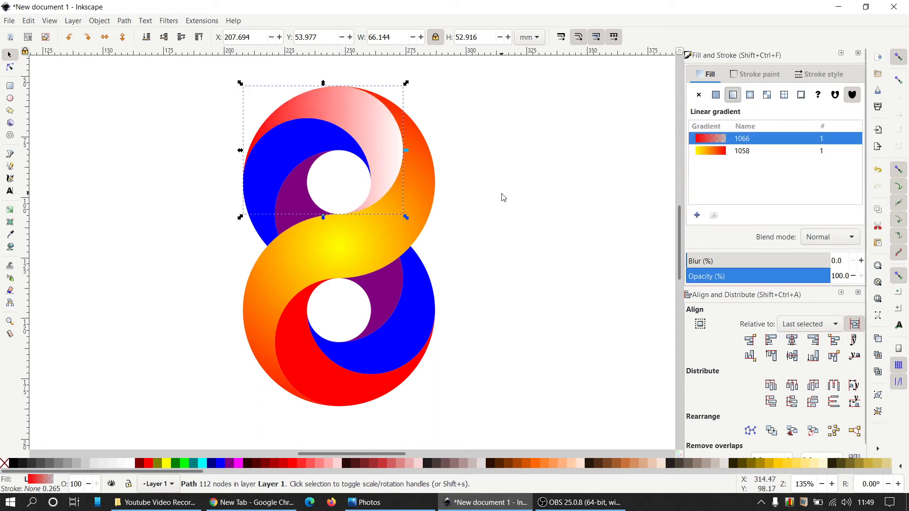
pyautogui.press('g')
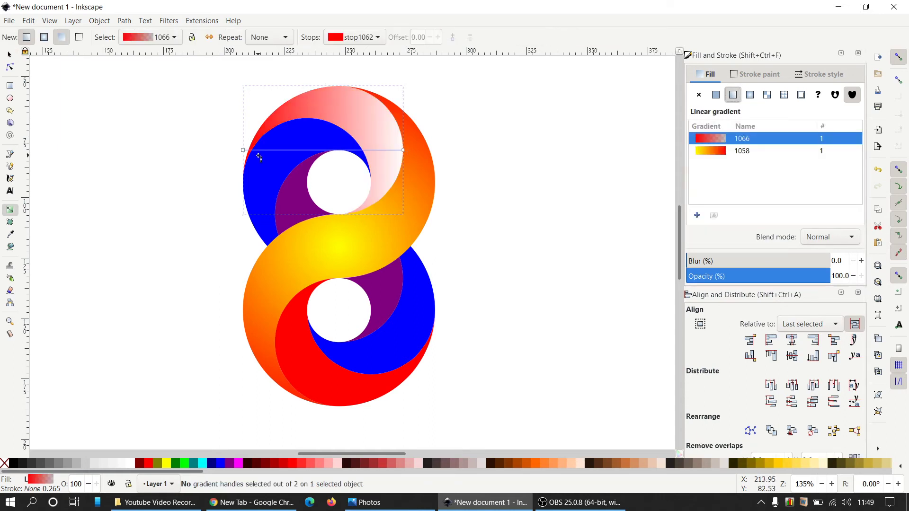
pyautogui.click(403, 151)
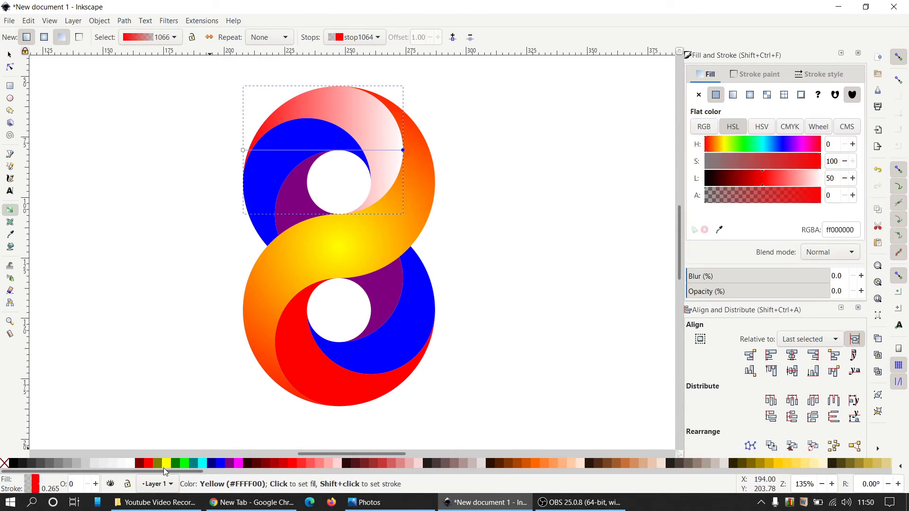
pyautogui.click(164, 463)
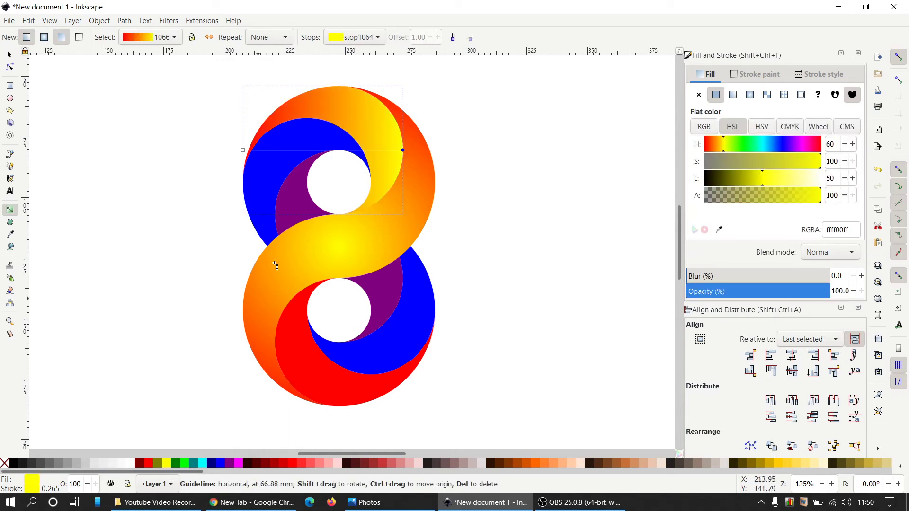
pyautogui.click(243, 151)
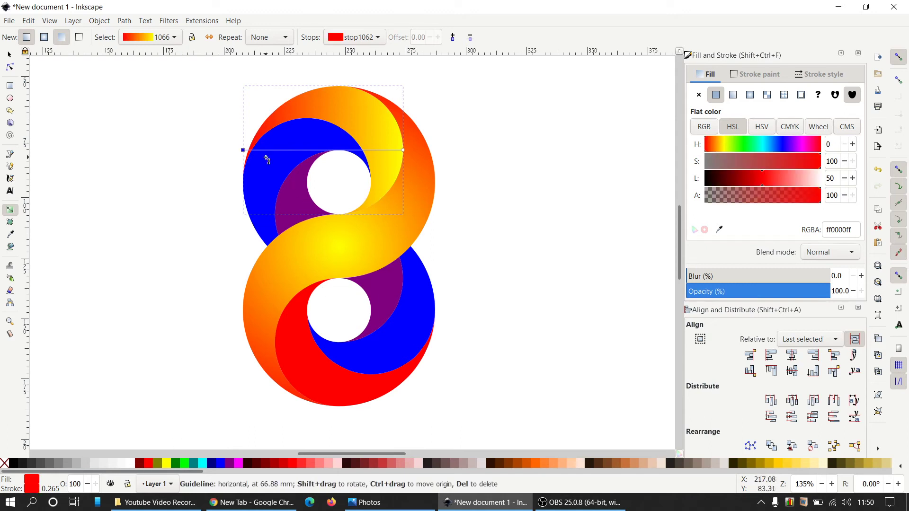
pyautogui.moveTo(243, 149); pyautogui.dragTo(290, 108)
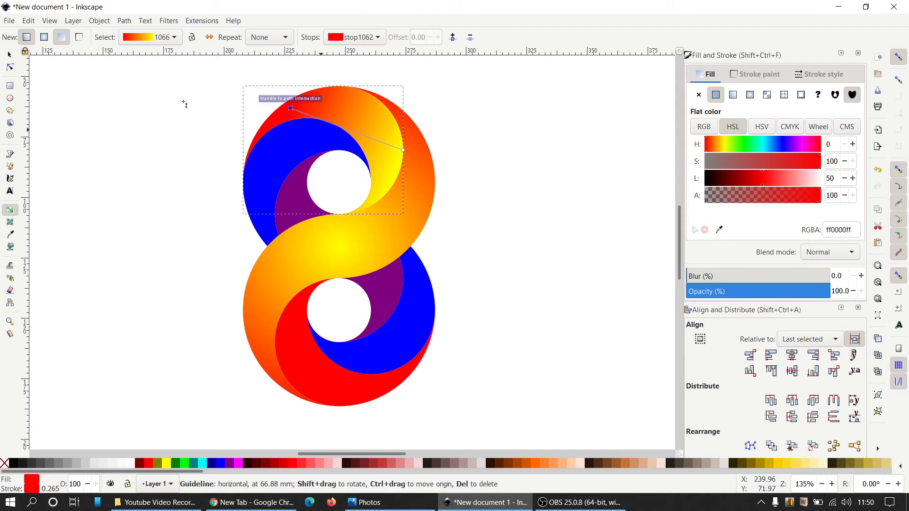
pyautogui.click(6, 53)
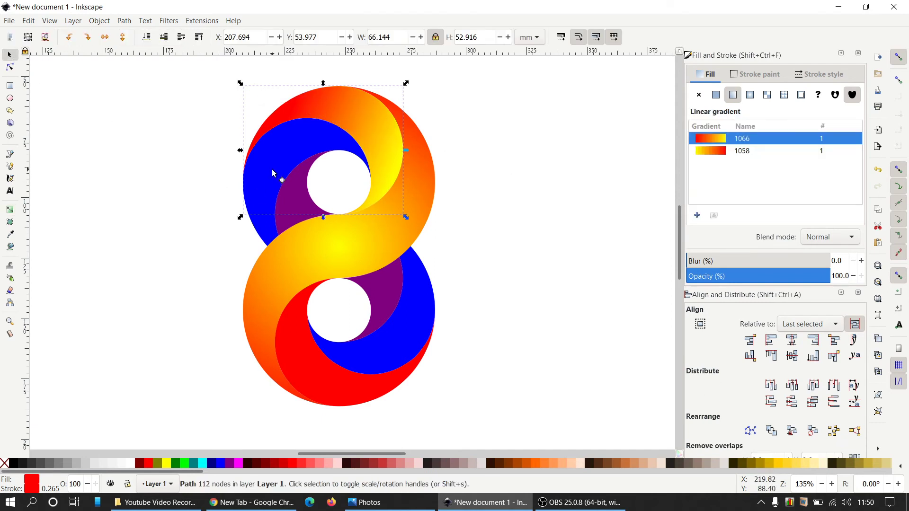
pyautogui.click(274, 173)
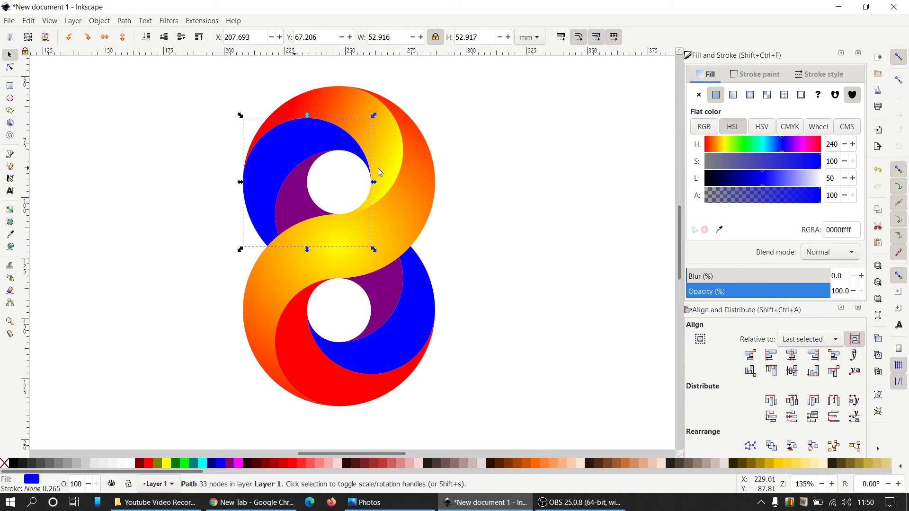
pyautogui.click(733, 96)
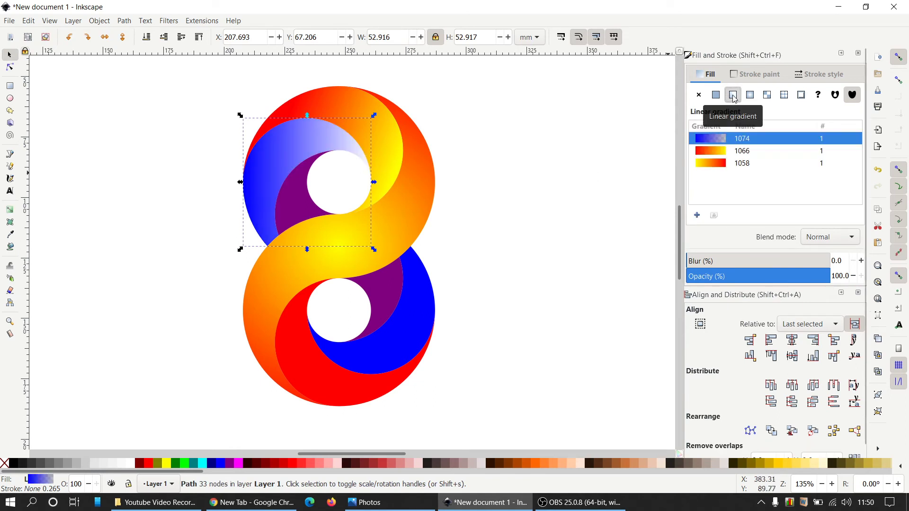
pyautogui.press('g')
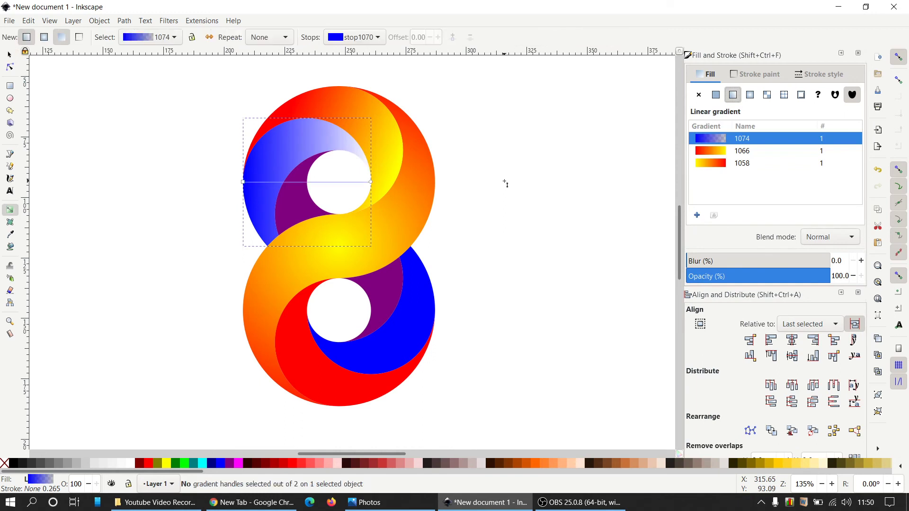
pyautogui.click(242, 183)
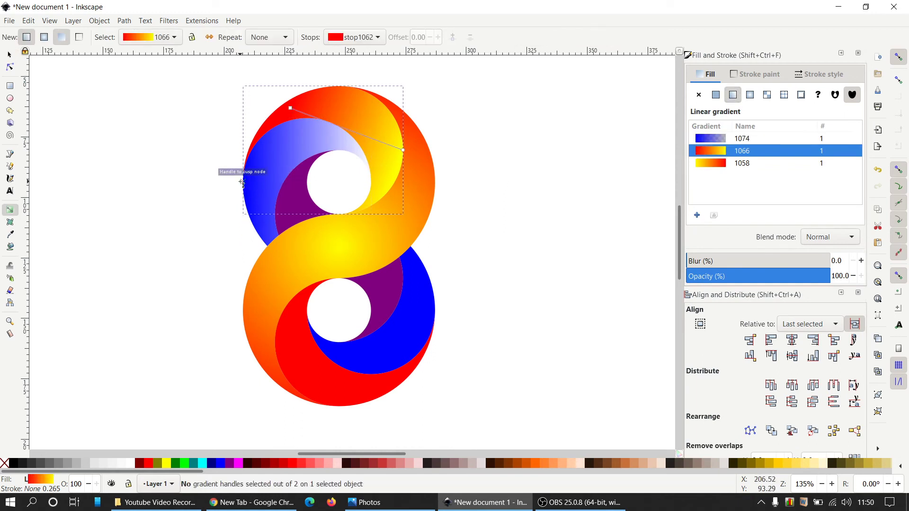
pyautogui.hotkey('ctrl', 'z')
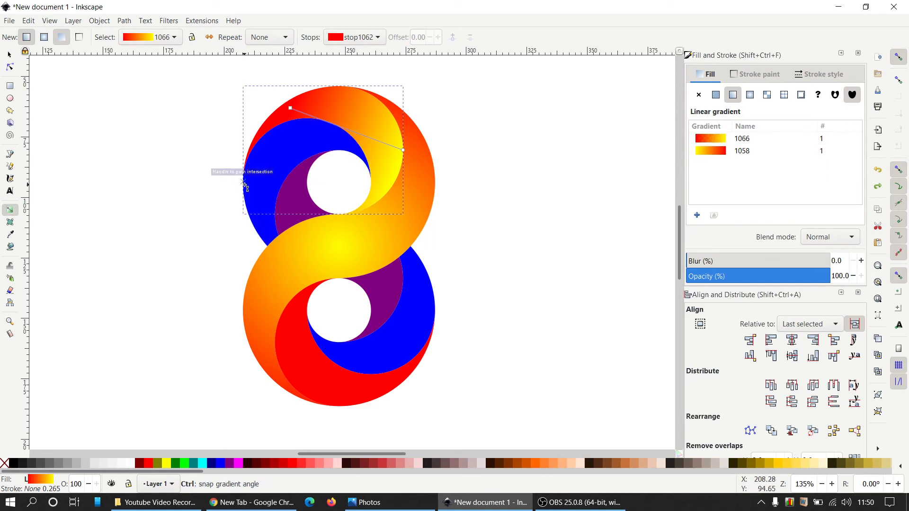
pyautogui.click(473, 146)
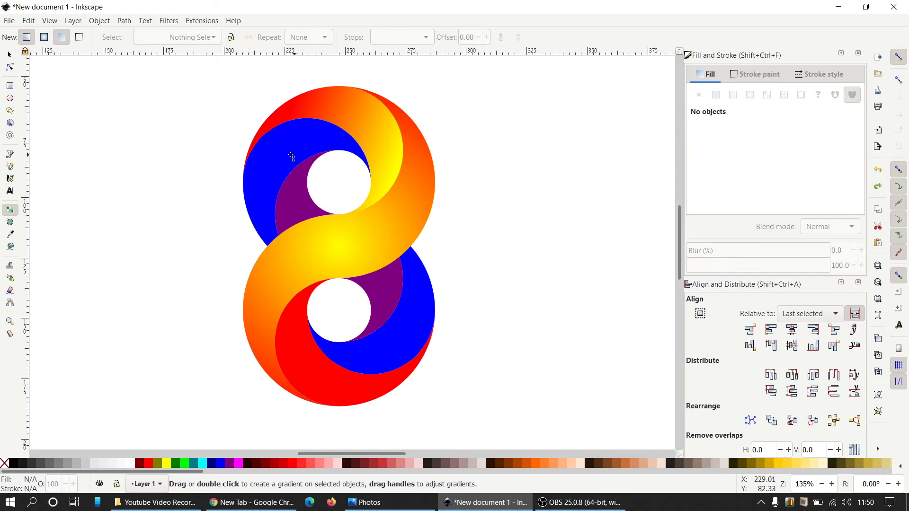
# Step: Fill the upper swirl's blue shape with a yellow-to-red linear gradient, lowering its yellow start and raising its red end
pyautogui.click(11, 55)
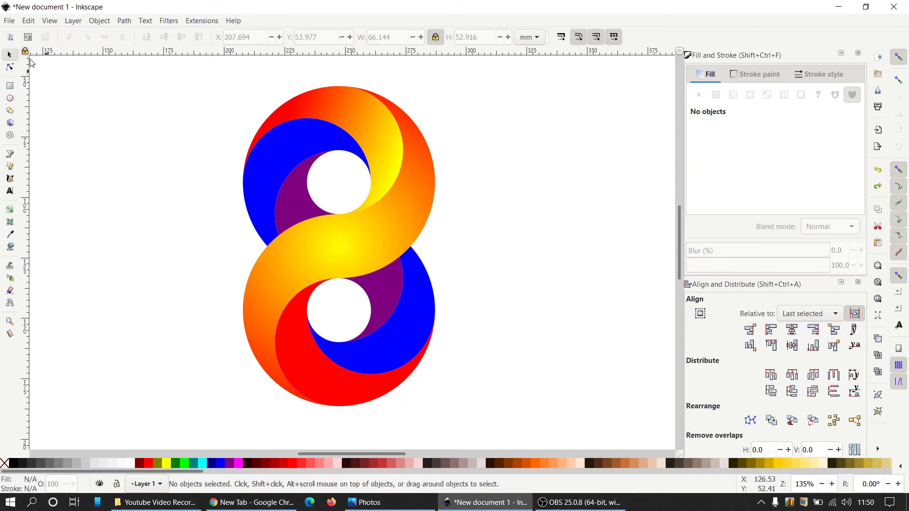
pyautogui.click(273, 148)
pyautogui.press('g')
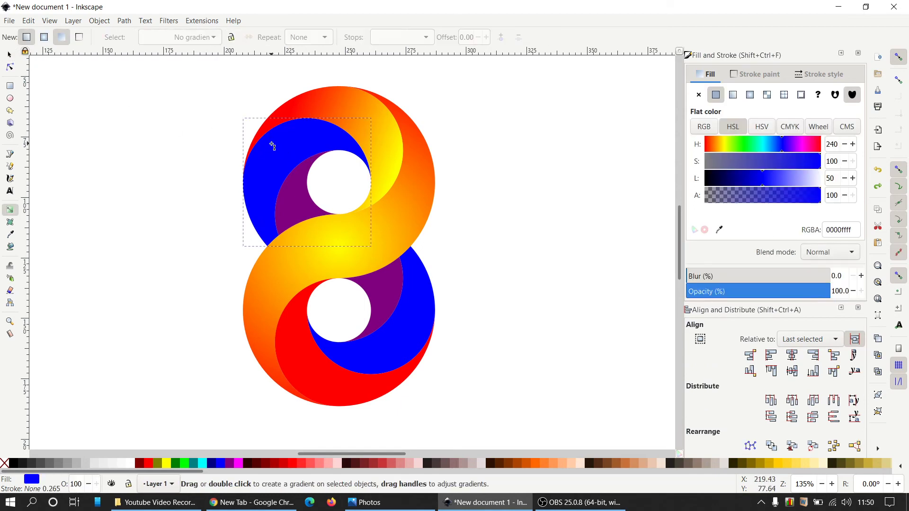
pyautogui.click(732, 94)
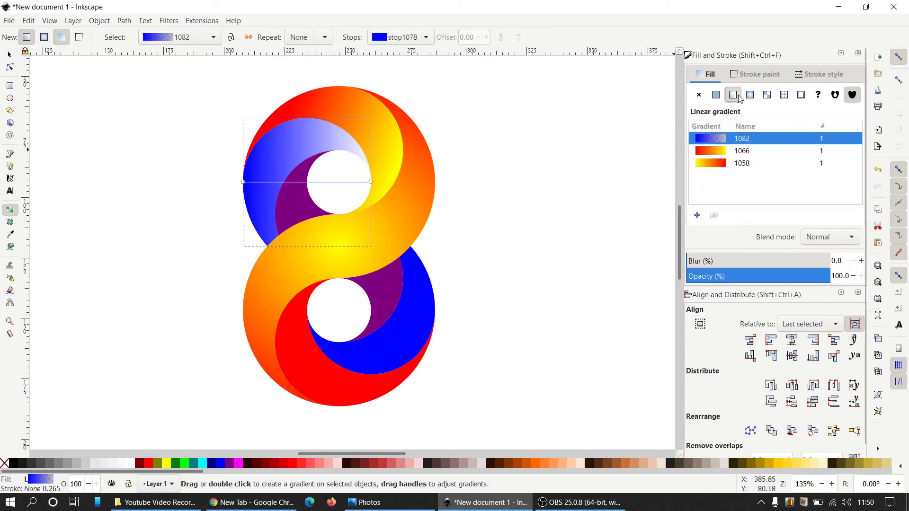
pyautogui.click(243, 182)
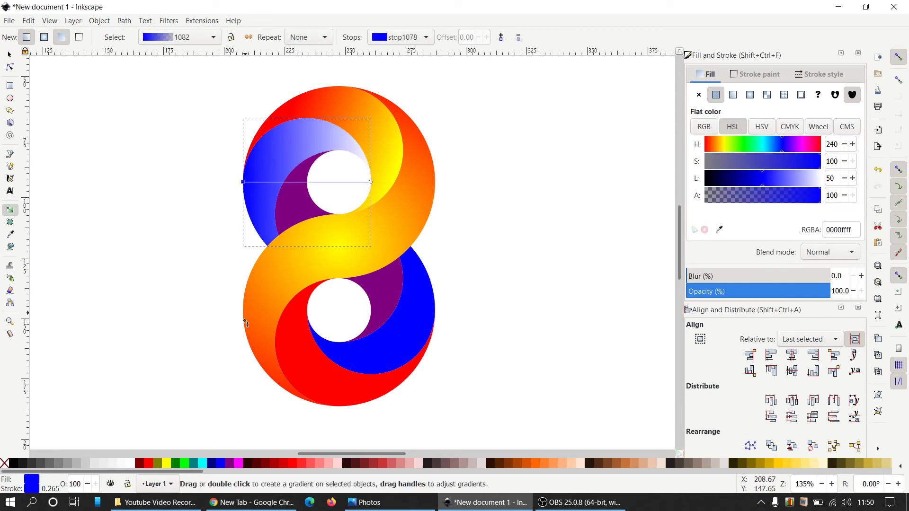
pyautogui.click(166, 464)
pyautogui.click(371, 182)
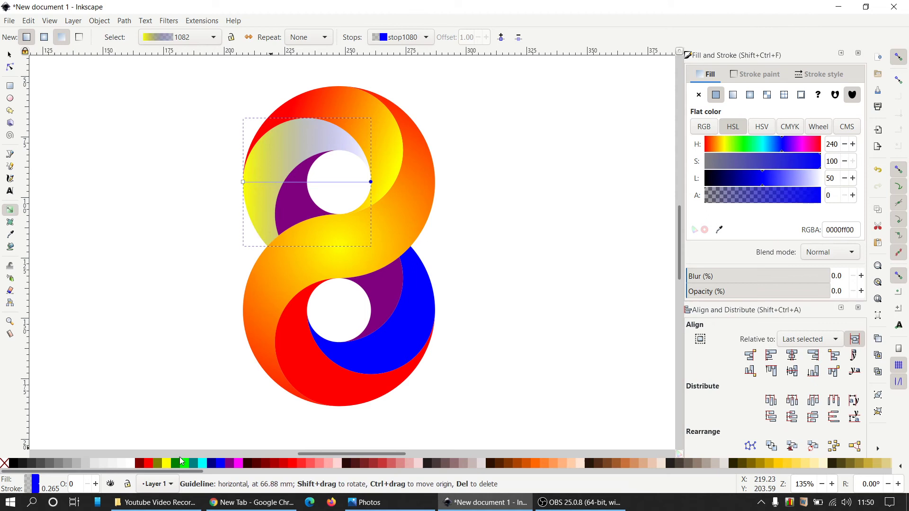
pyautogui.click(148, 463)
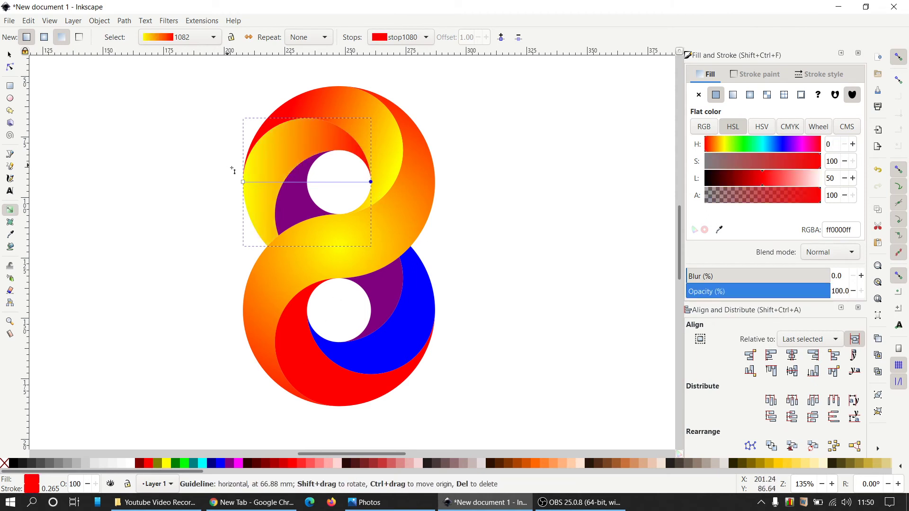
pyautogui.moveTo(244, 183); pyautogui.dragTo(249, 207)
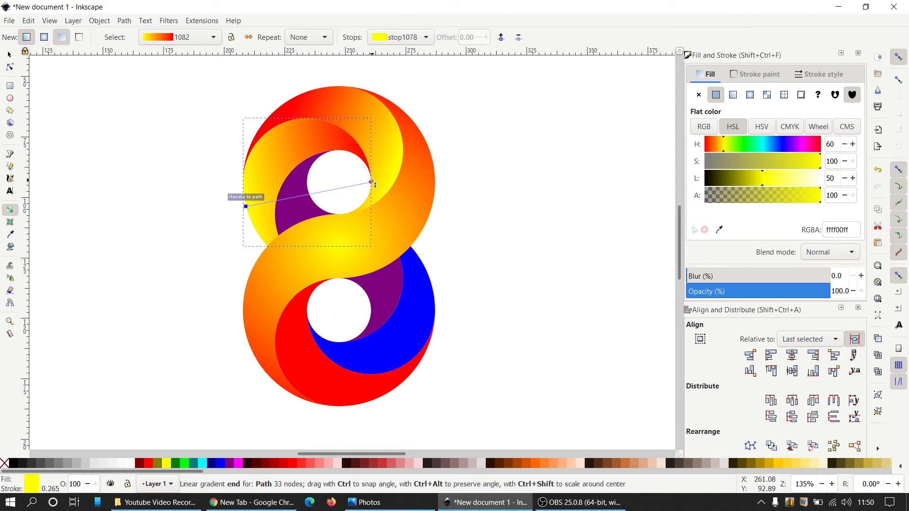
pyautogui.moveTo(372, 182); pyautogui.dragTo(368, 160)
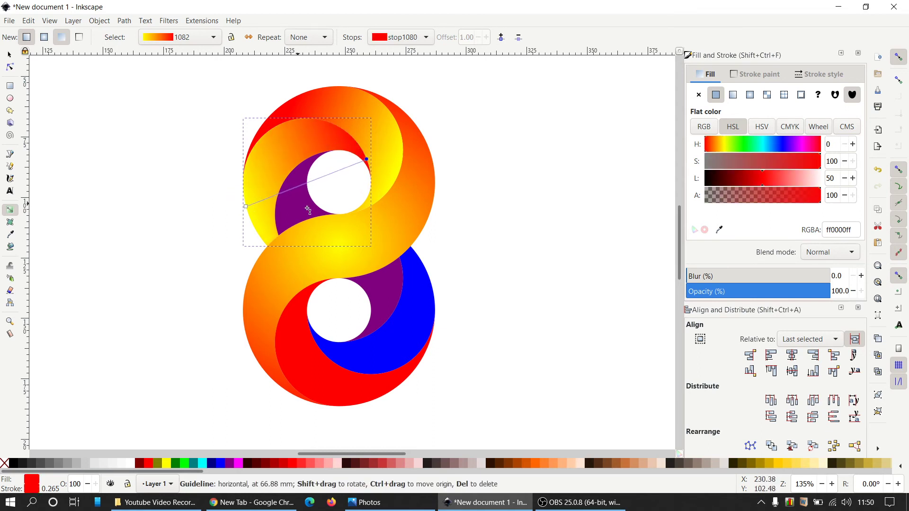
# Step: Fill the upper swirl's purple shape with a linear gradient running from red on the outer edge to yellow at the white hole
pyautogui.click(11, 55)
pyautogui.click(303, 204)
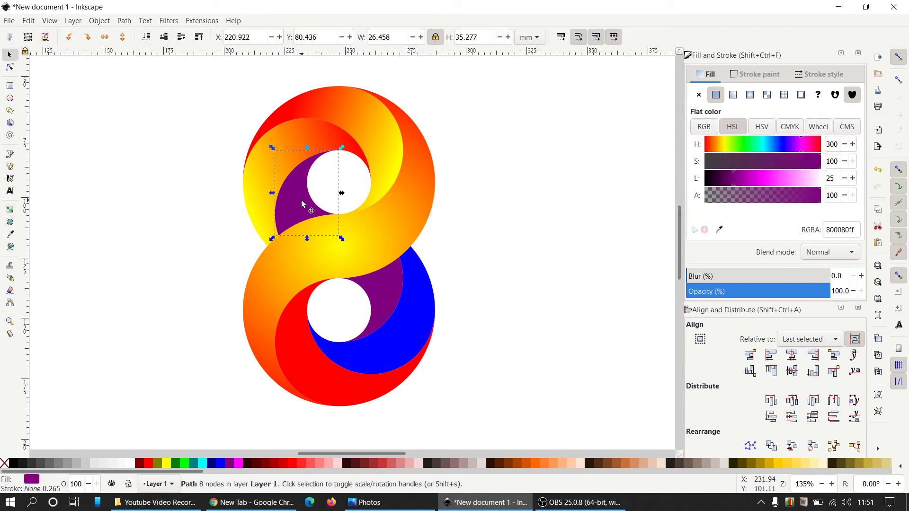
pyautogui.click(735, 97)
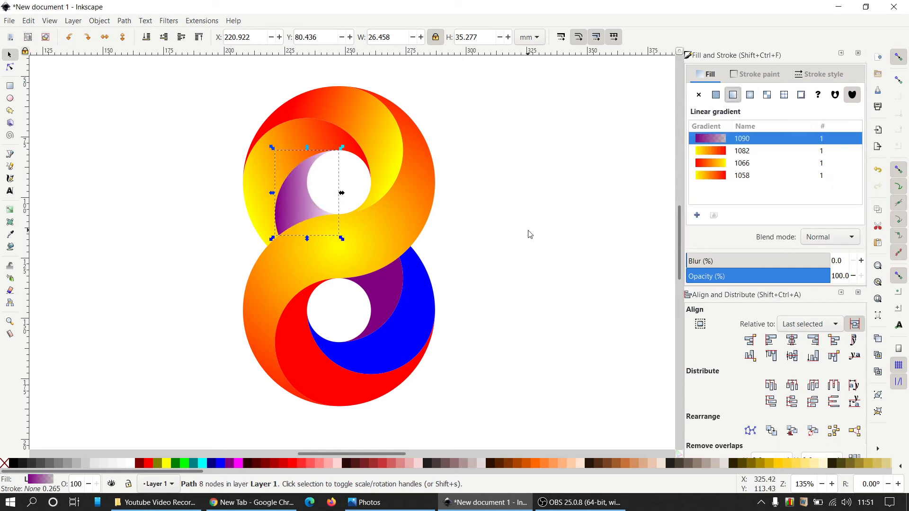
pyautogui.press('g')
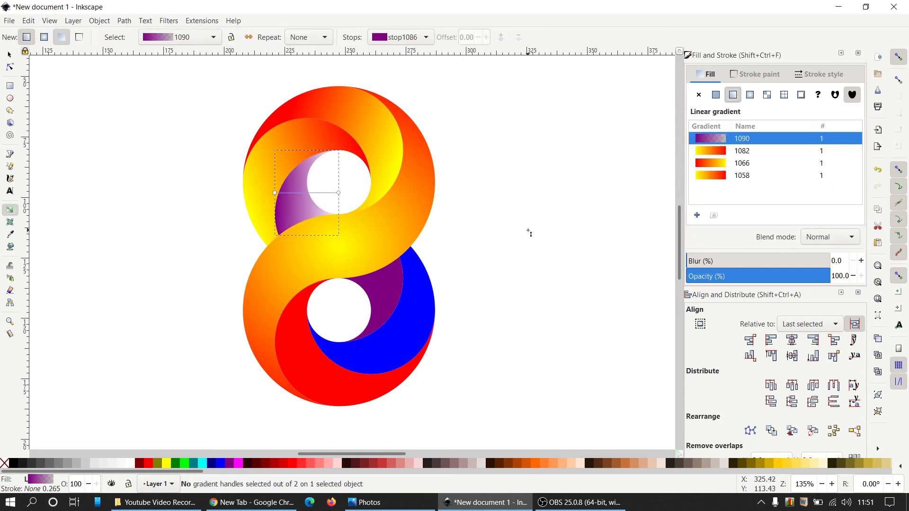
pyautogui.click(274, 193)
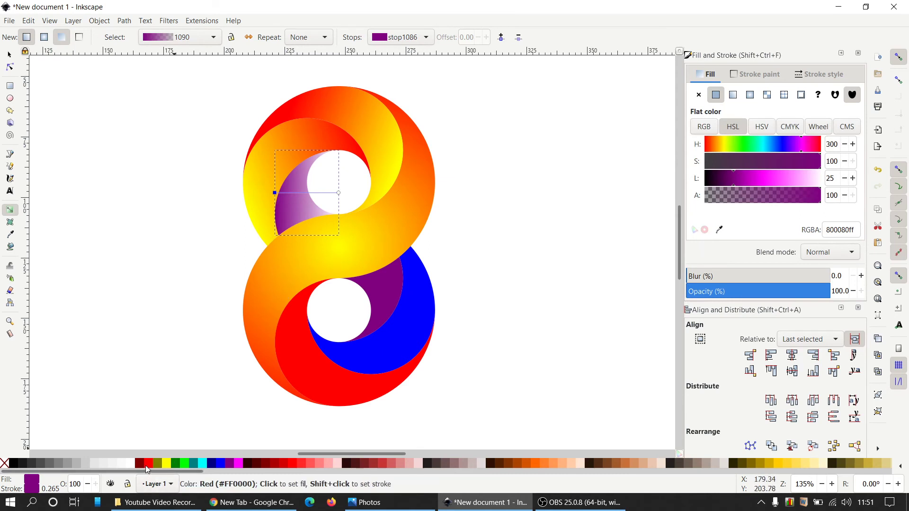
pyautogui.click(146, 464)
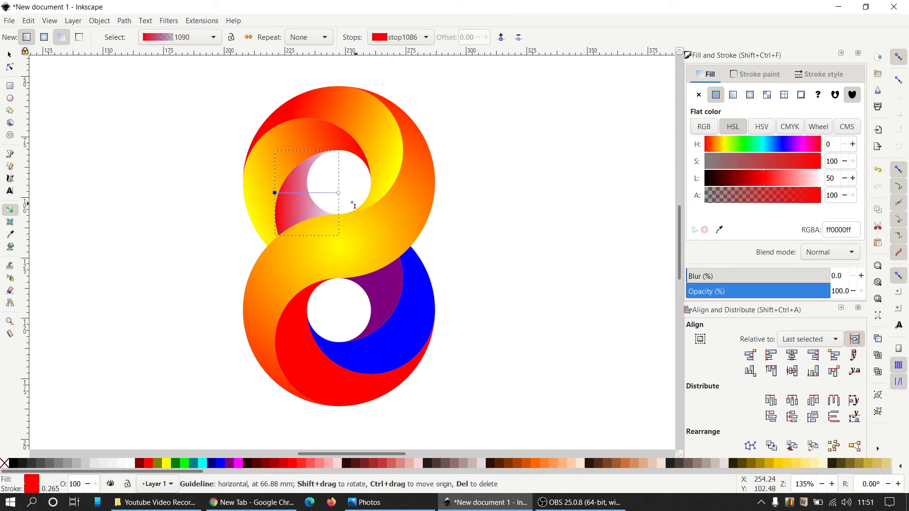
pyautogui.click(339, 193)
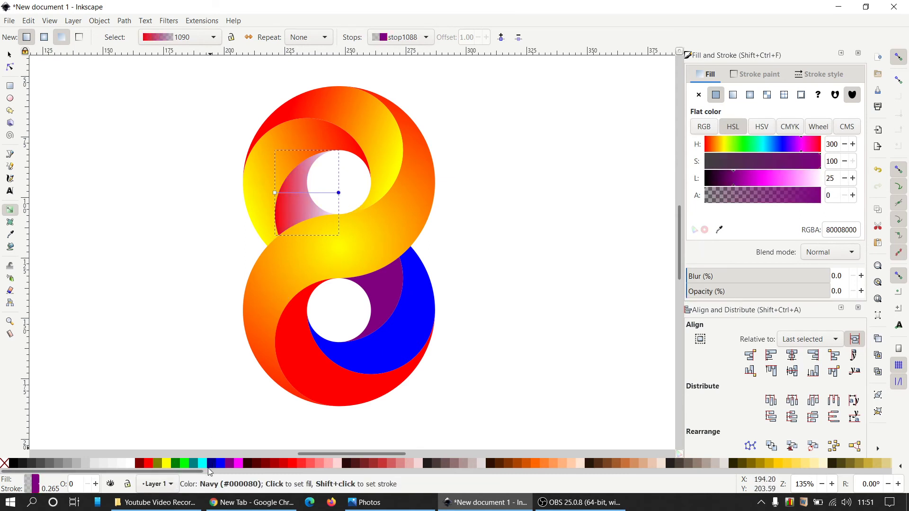
pyautogui.click(172, 465)
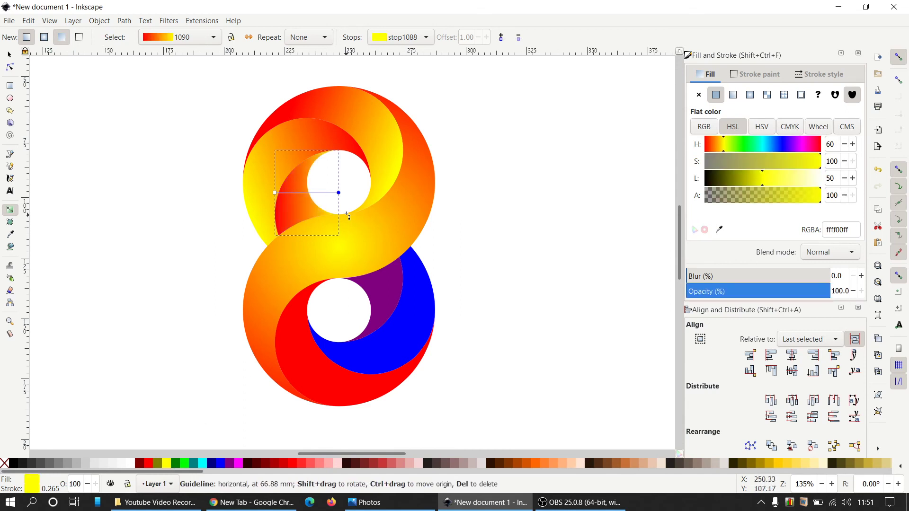
# Step: Tilt the inner shape's gradient by raising its yellow end slightly and lowering its red start along the outer curve, and deselect the shape
pyautogui.moveTo(339, 193); pyautogui.dragTo(343, 185)
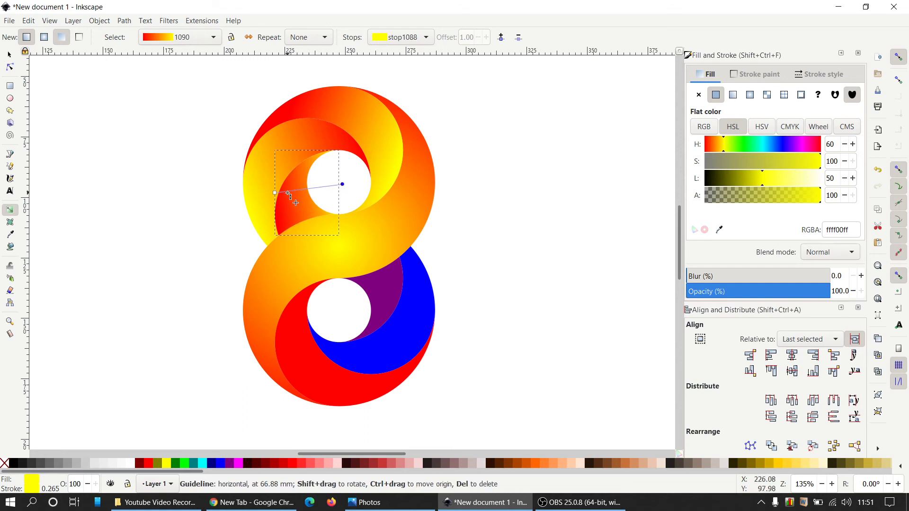
pyautogui.moveTo(276, 194); pyautogui.dragTo(275, 214)
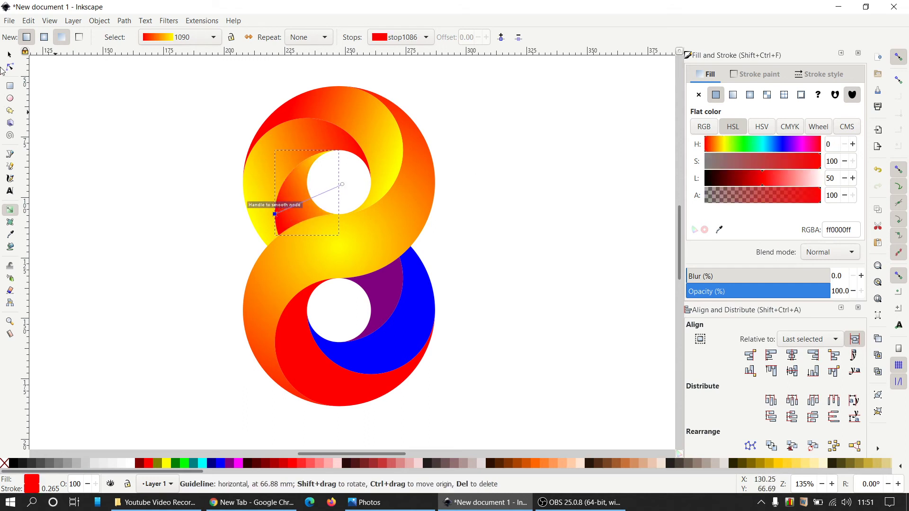
pyautogui.click(9, 56)
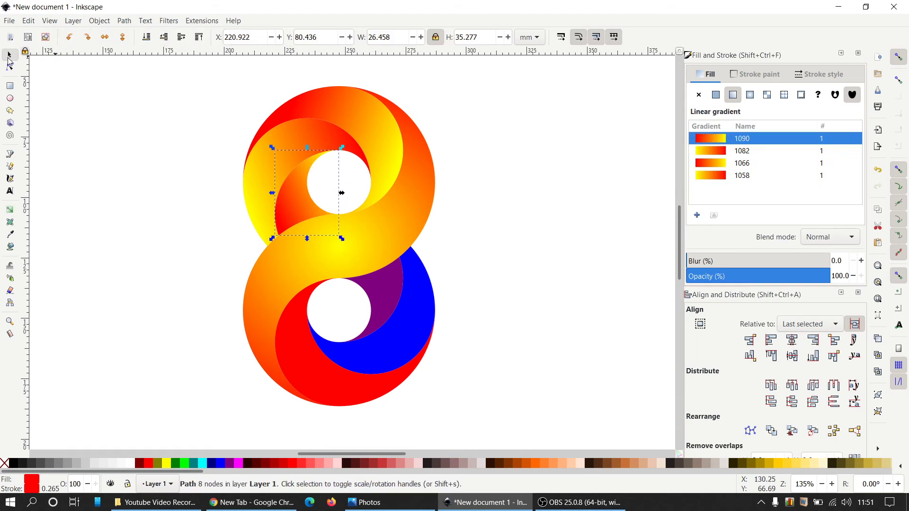
pyautogui.click(487, 328)
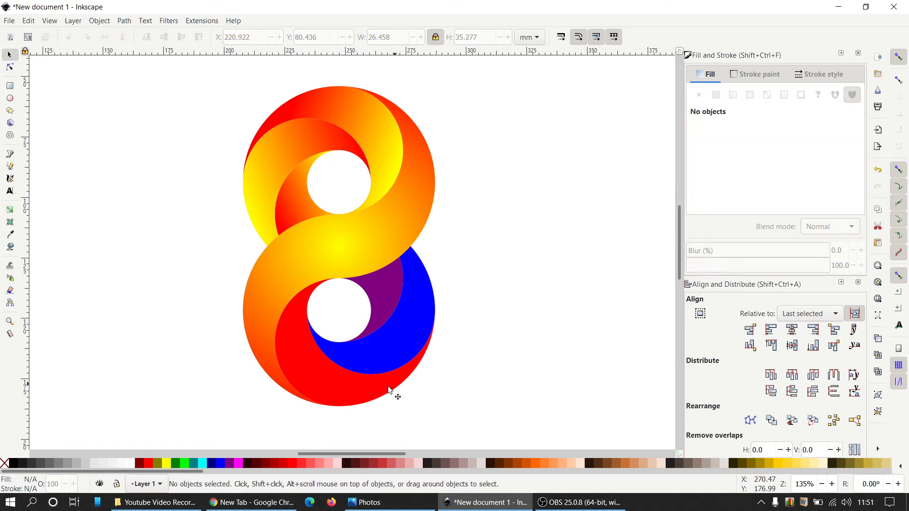
# Step: Apply an existing red-to-yellow linear gradient to the lower swirl's red shape
pyautogui.click(325, 387)
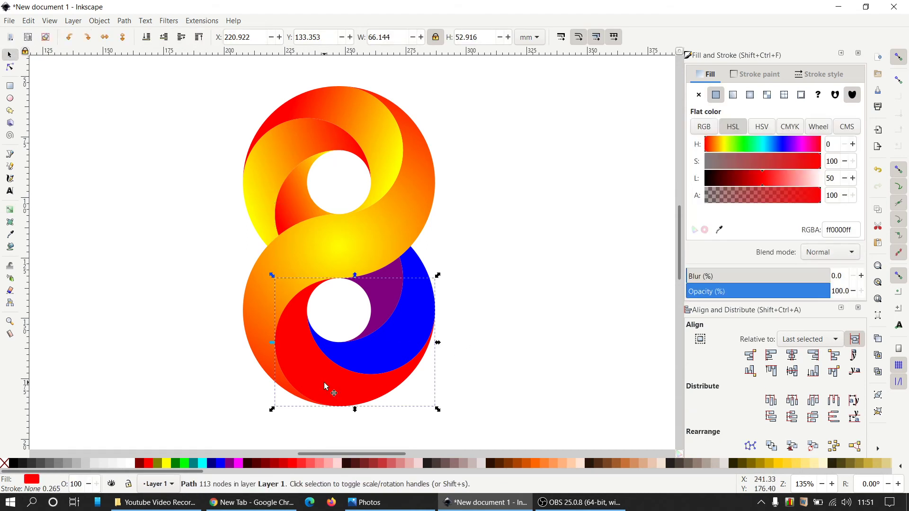
pyautogui.click(734, 95)
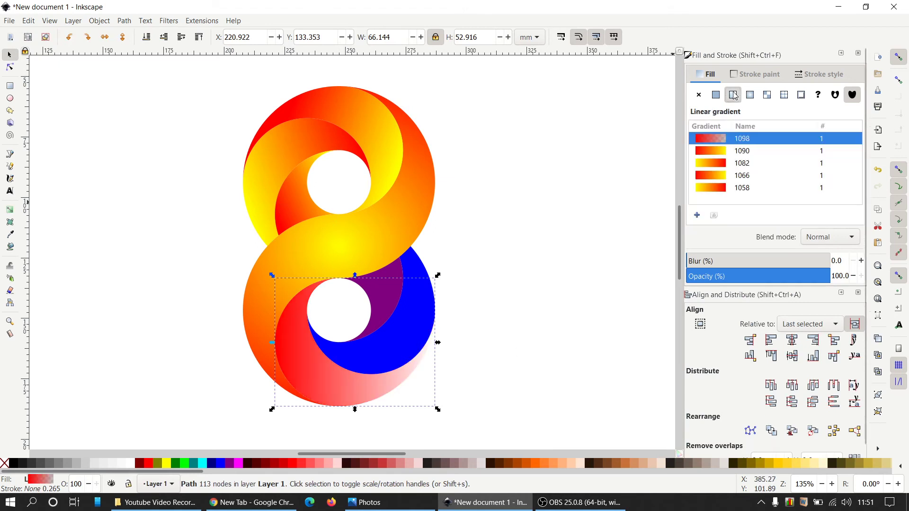
pyautogui.click(365, 105)
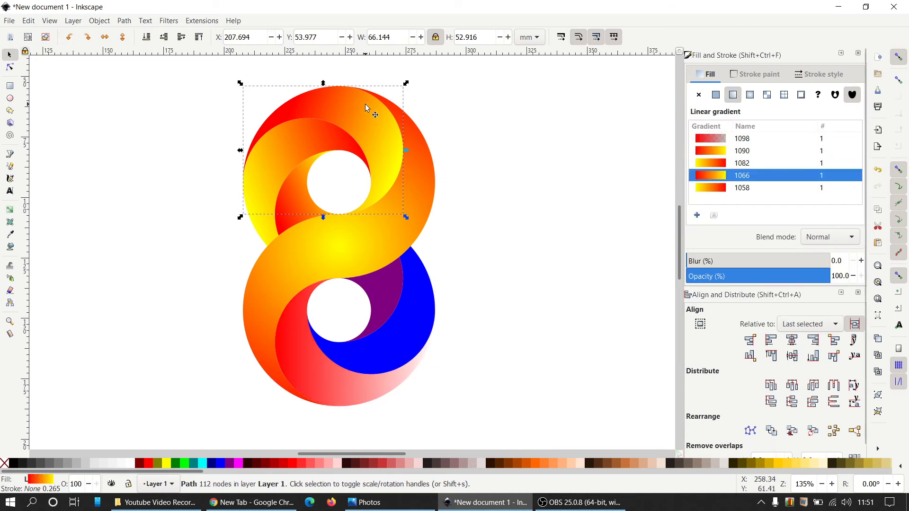
pyautogui.click(321, 394)
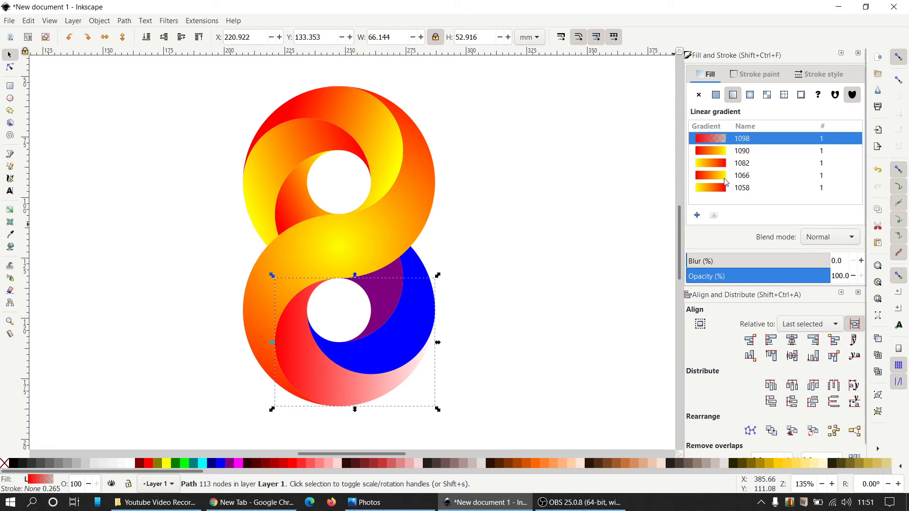
pyautogui.click(723, 178)
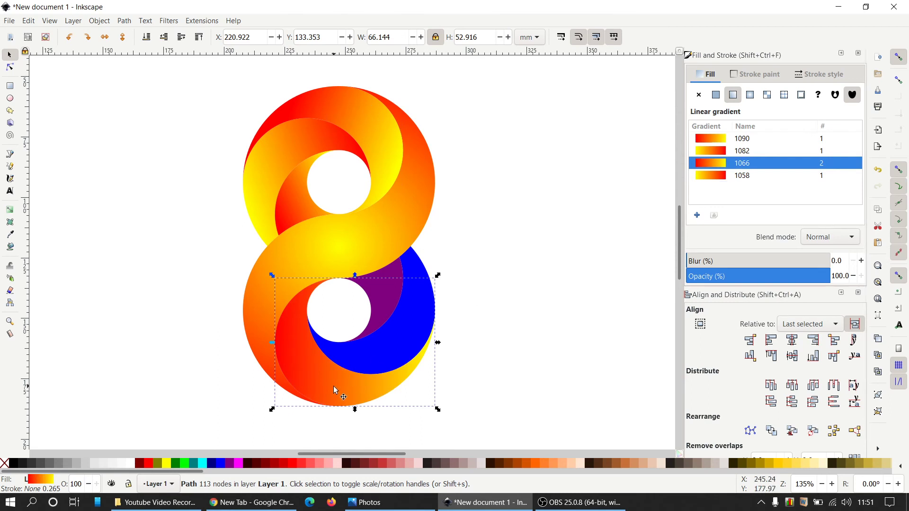
pyautogui.press('g')
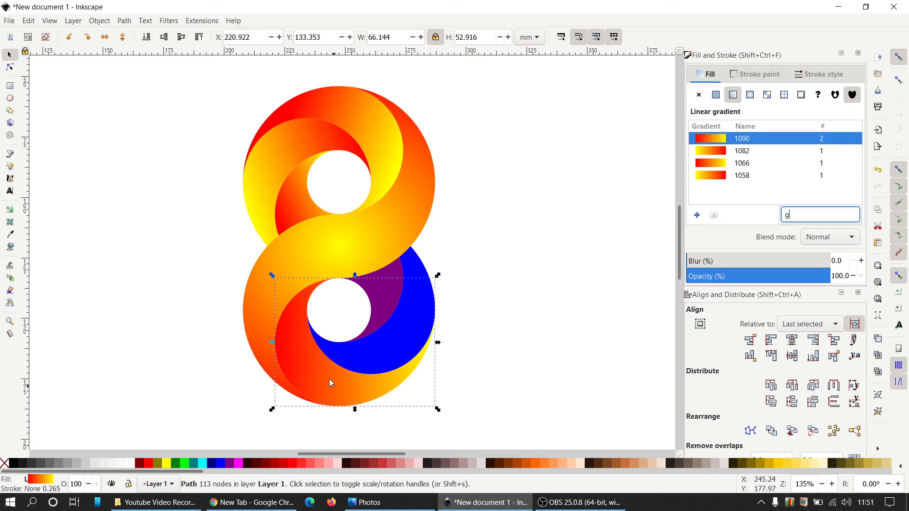
pyautogui.press('BackSpace')
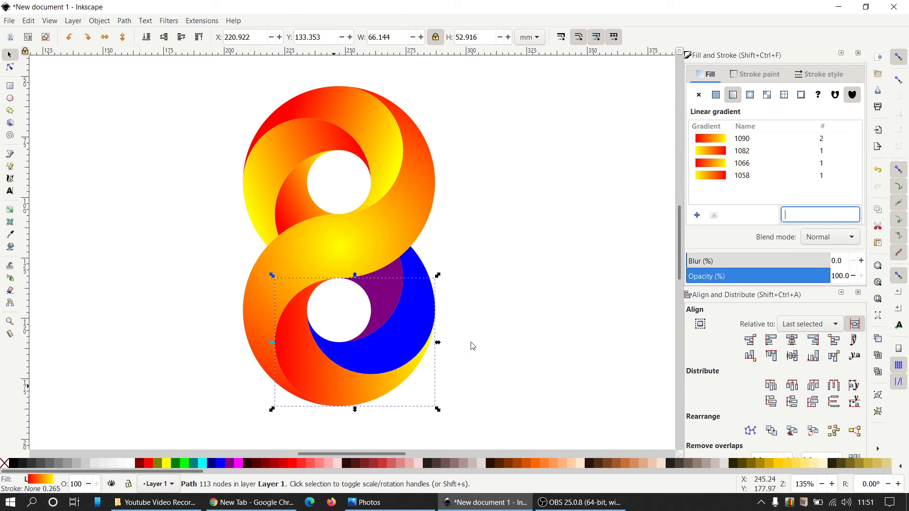
pyautogui.click(323, 369)
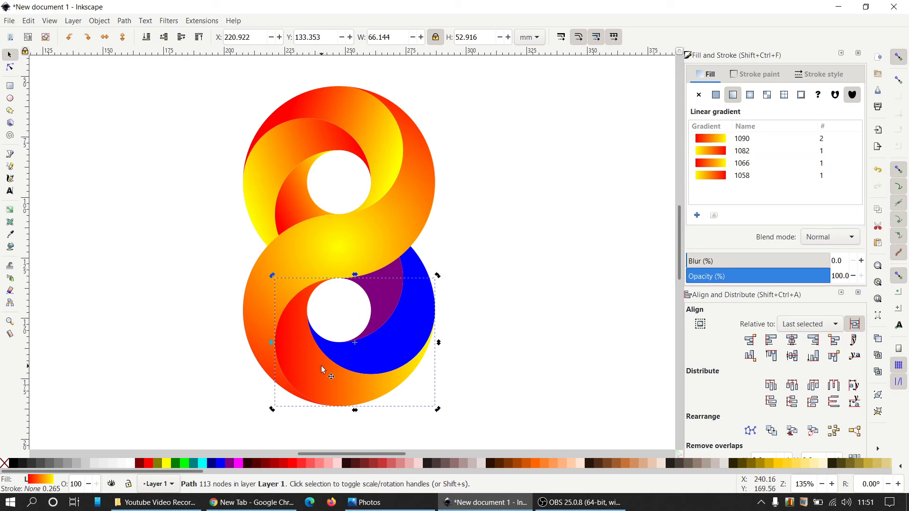
pyautogui.click(463, 325)
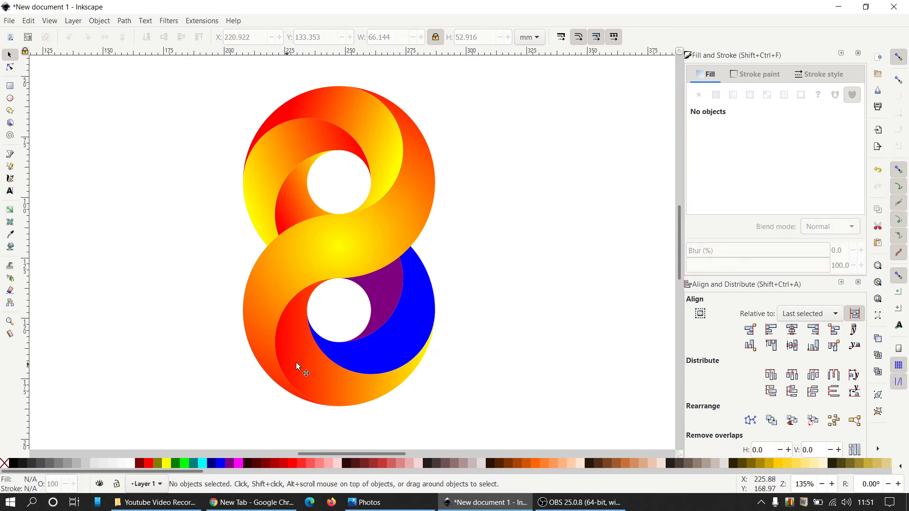
# Step: Reverse the lower red shape's gradient, placing its red start on the lower right outer edge and its yellow end on the left curve
pyautogui.click(303, 362)
pyautogui.press('g')
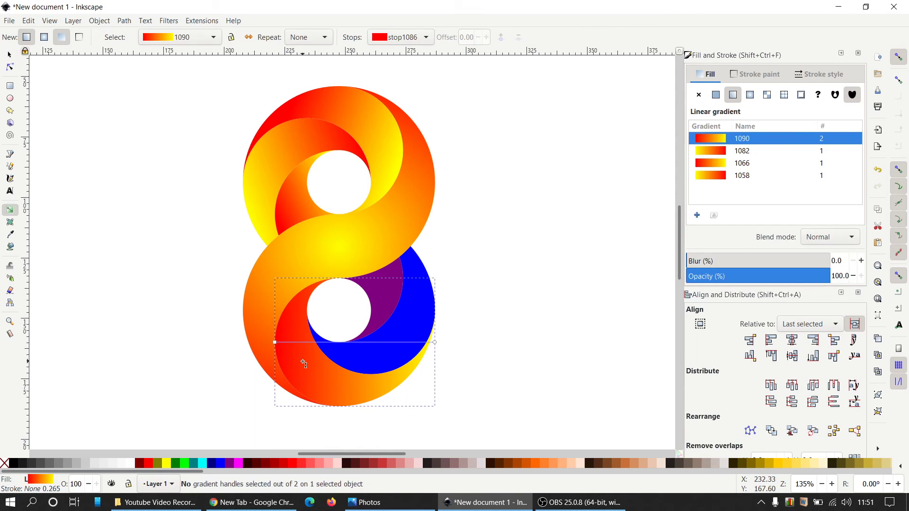
pyautogui.moveTo(275, 343); pyautogui.dragTo(398, 386)
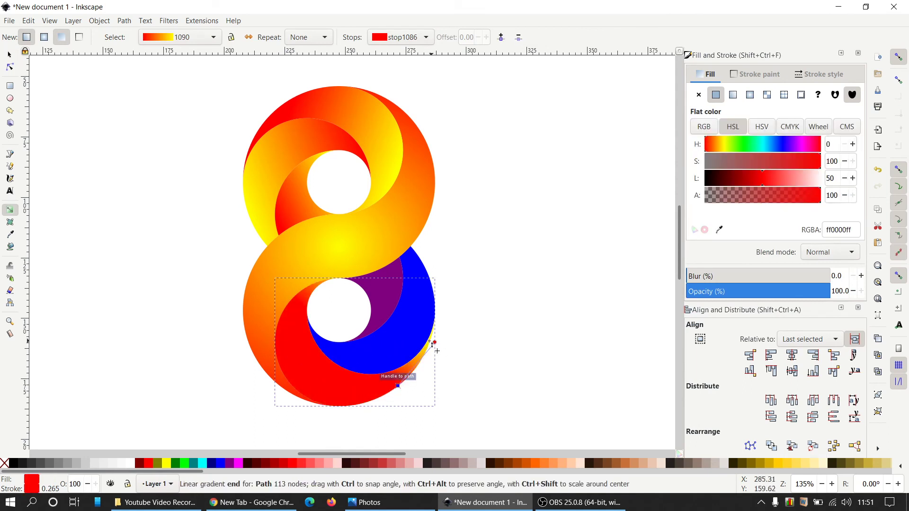
pyautogui.moveTo(432, 341); pyautogui.dragTo(280, 341)
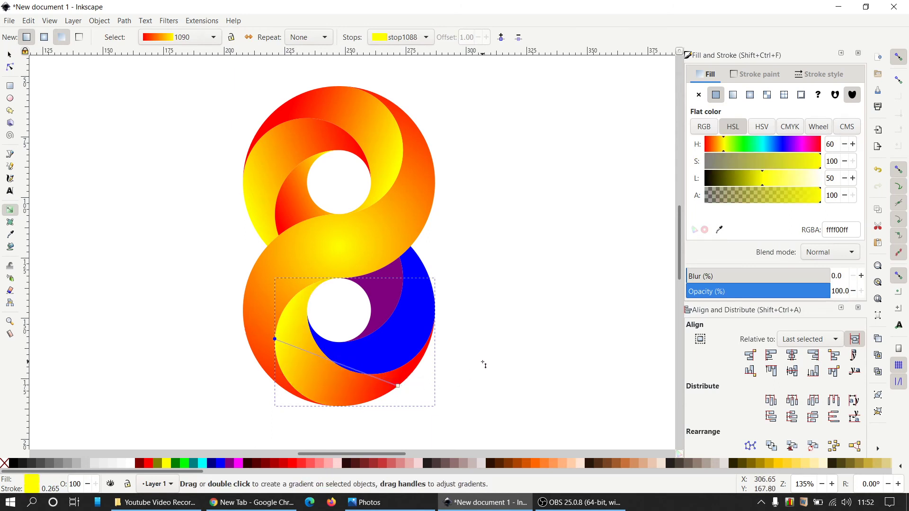
pyautogui.press('Escape')
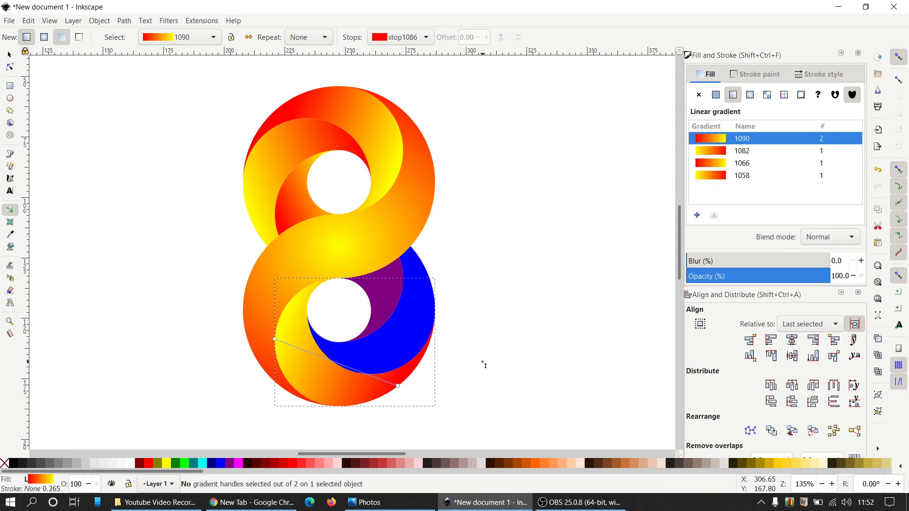
# Step: Apply the existing yellow-to-red linear gradient 1082 to the lower swirl's blue shape and show its gradient handles
pyautogui.click(10, 55)
pyautogui.click(418, 275)
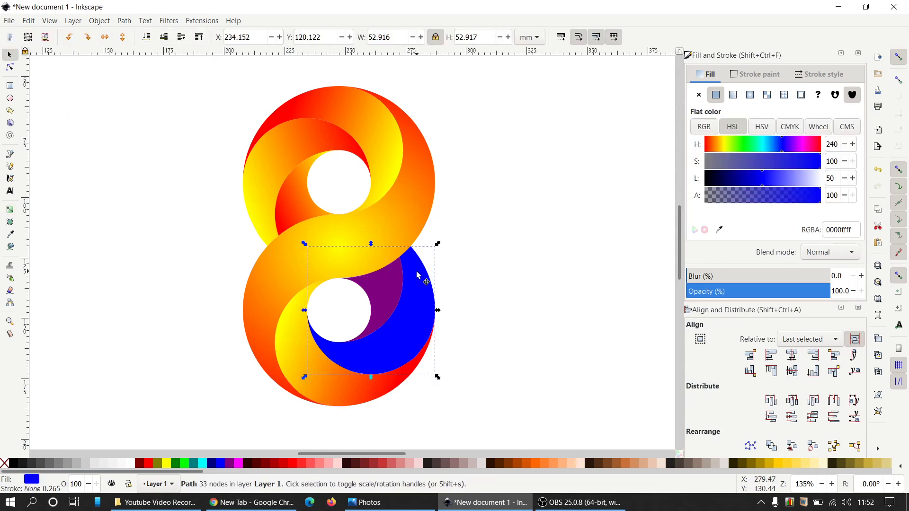
pyautogui.click(736, 98)
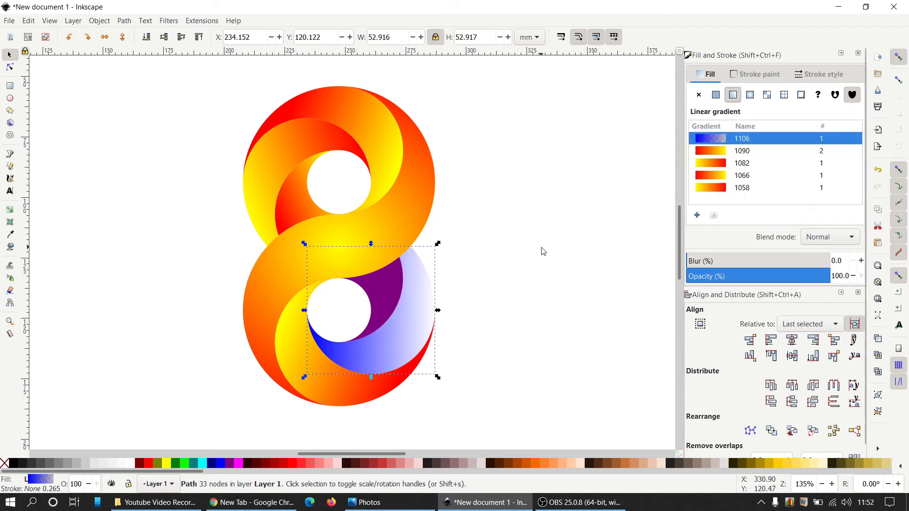
pyautogui.click(290, 151)
pyautogui.click(633, 244)
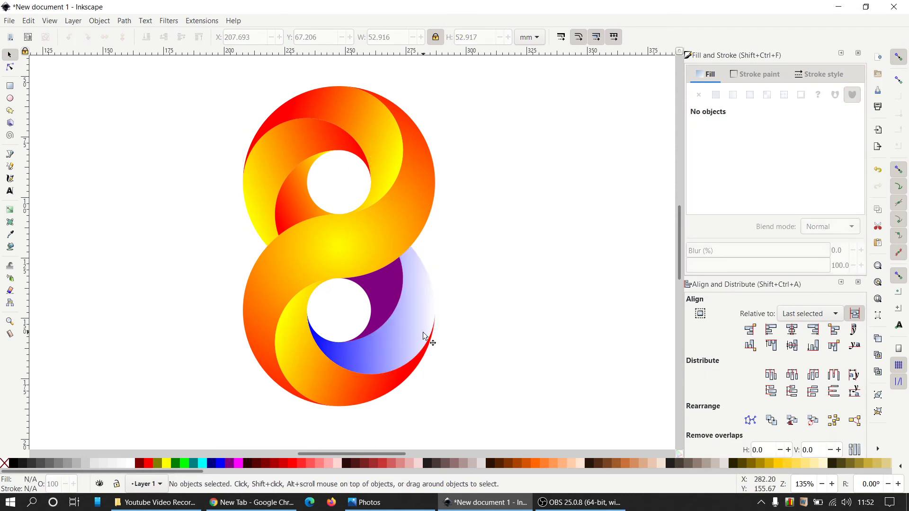
pyautogui.click(416, 327)
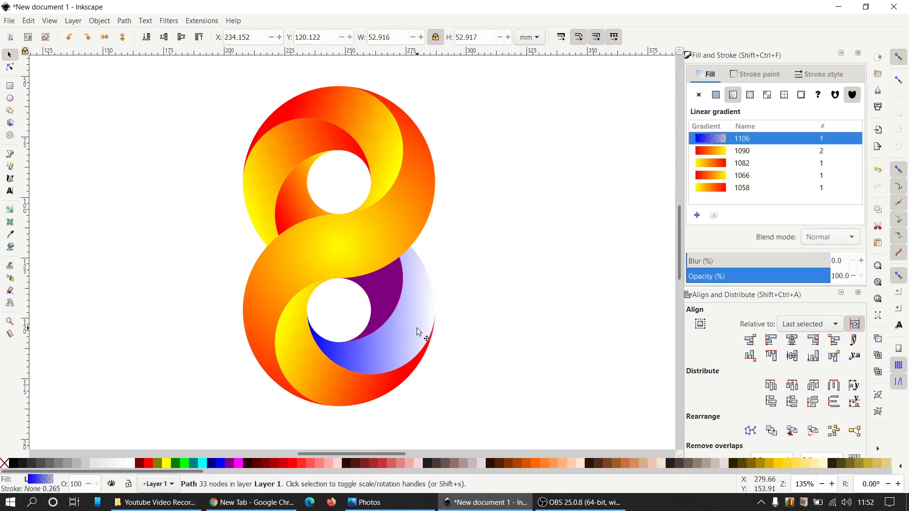
pyautogui.click(727, 163)
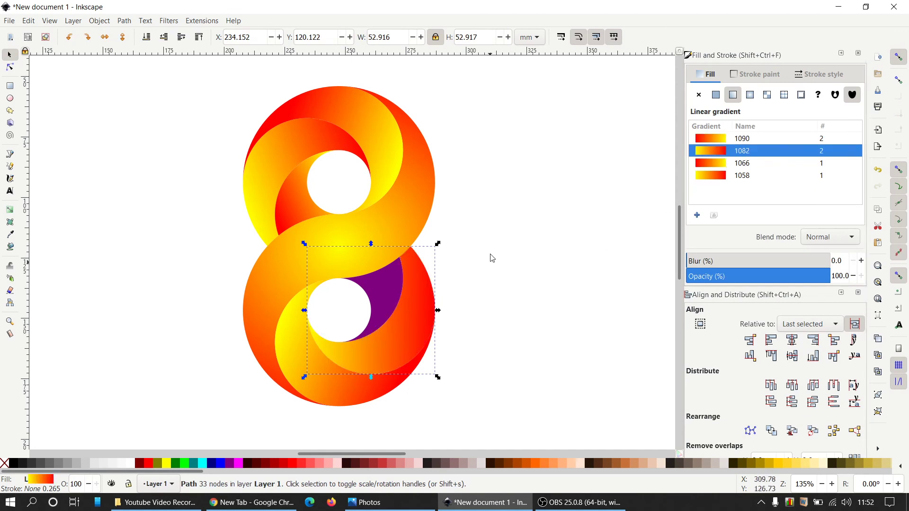
pyautogui.click(174, 191)
pyautogui.click(416, 330)
pyautogui.press('g')
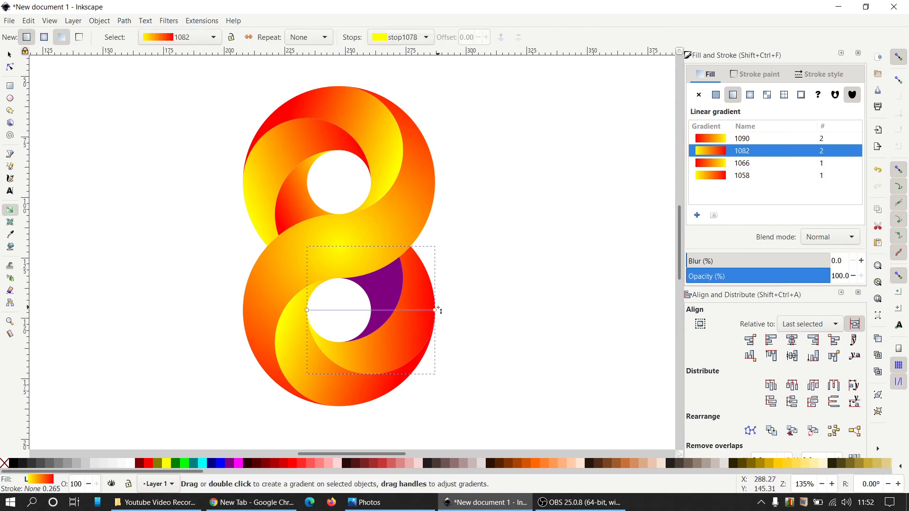
# Step: Try to reposition the ends of the lower swirl's outer right gradient
pyautogui.click(434, 310)
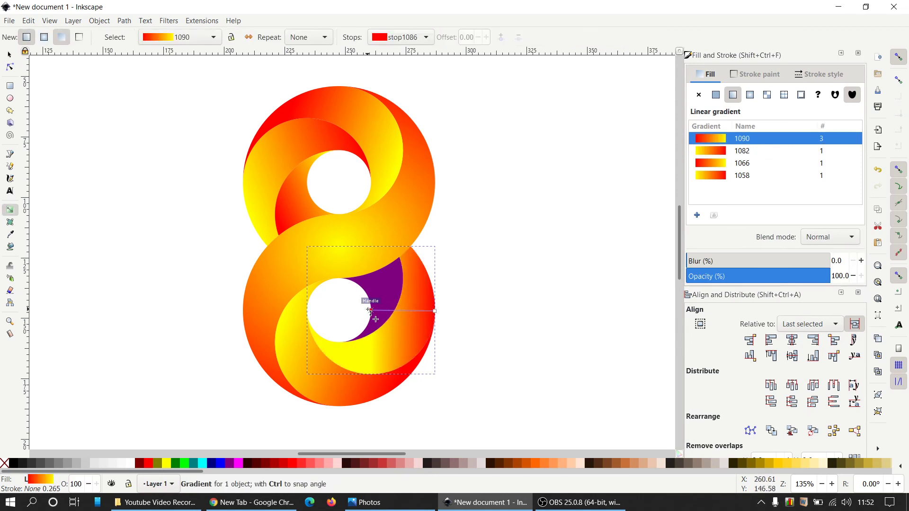
pyautogui.moveTo(434, 314); pyautogui.dragTo(431, 283)
pyautogui.moveTo(371, 311); pyautogui.dragTo(434, 296)
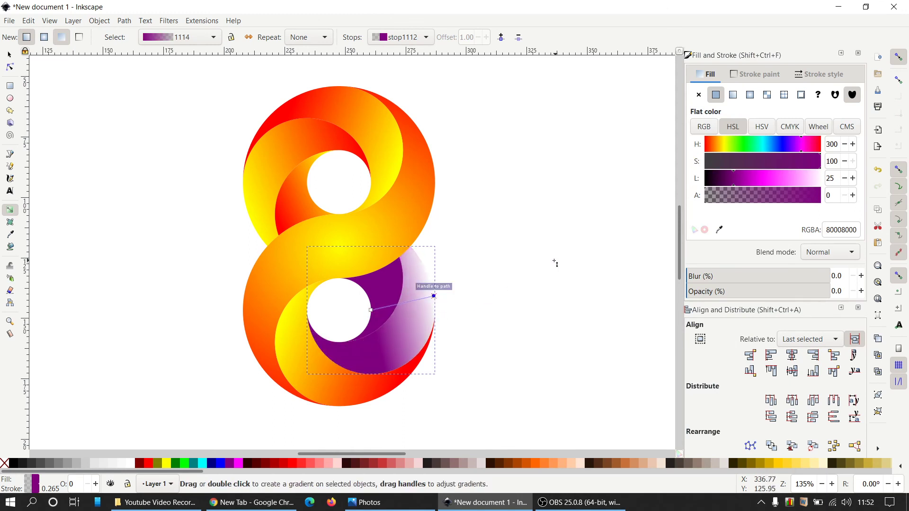
# Step: Reapply gradient 1082 to the lower swirl's outer right shape, raising its red end along the edge and lowering its yellow start below the hole
pyautogui.click(733, 95)
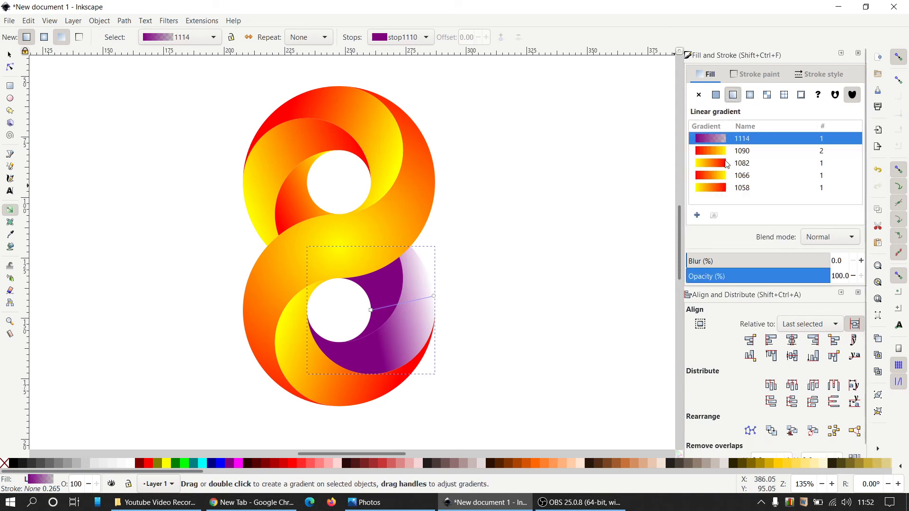
pyautogui.click(727, 164)
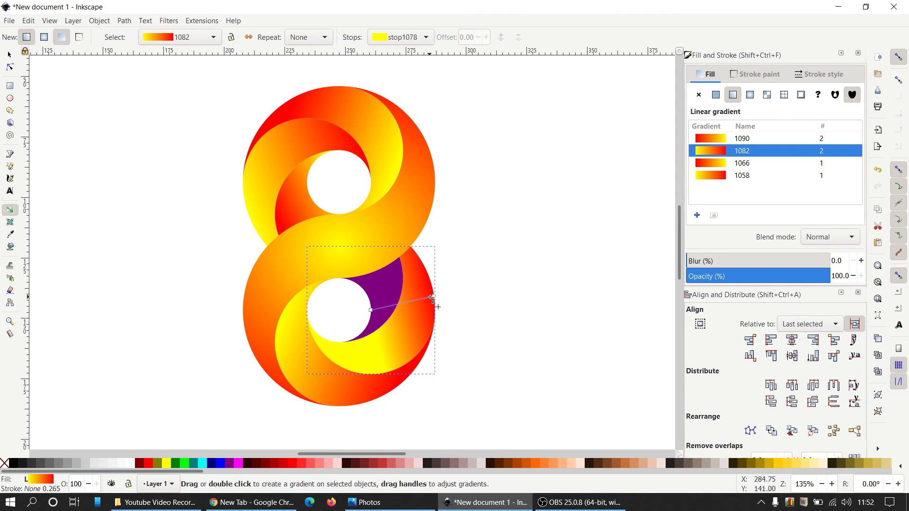
pyautogui.moveTo(434, 296)
pyautogui.mouseDown()
pyautogui.moveTo(423, 283)
pyautogui.moveTo(431, 284)
pyautogui.mouseUp()
pyautogui.moveTo(372, 313); pyautogui.dragTo(377, 347)
pyautogui.click(377, 346)
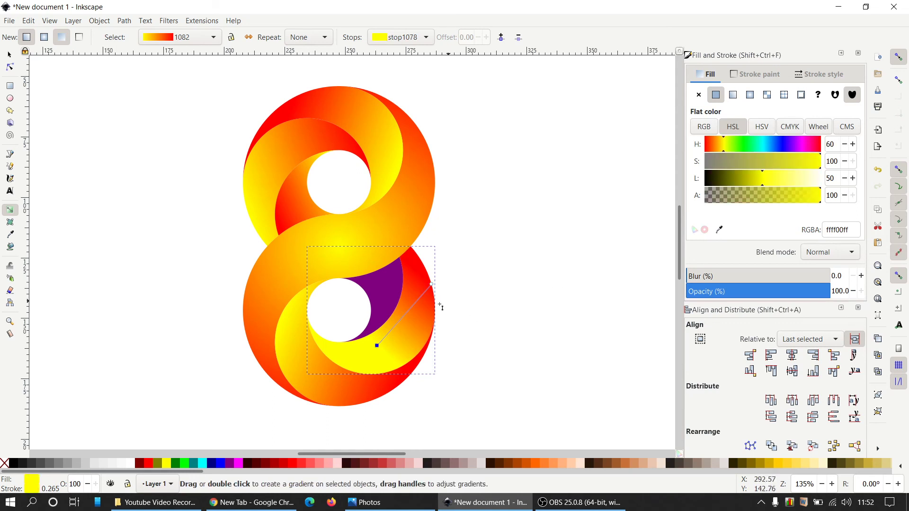
# Step: Apply the existing red-to-yellow linear gradient 1090 to the lower swirl's purple inner shape
pyautogui.click(10, 55)
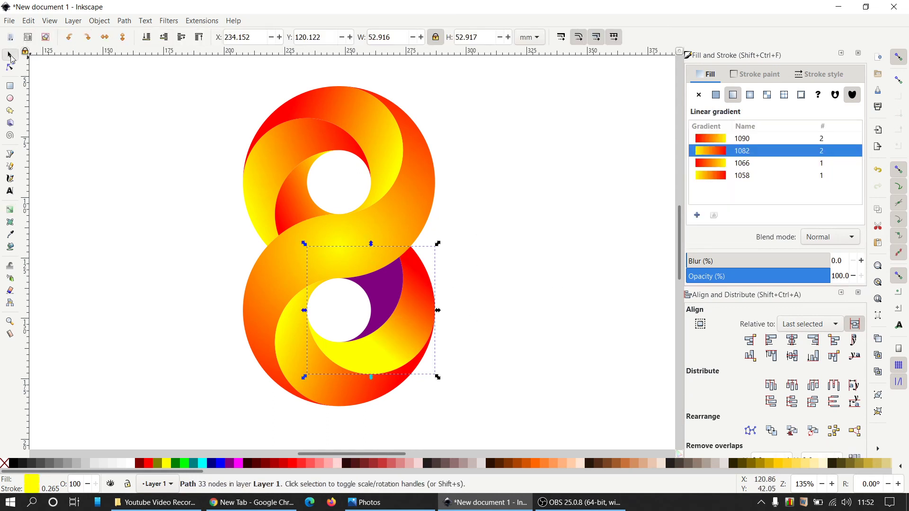
pyautogui.click(382, 293)
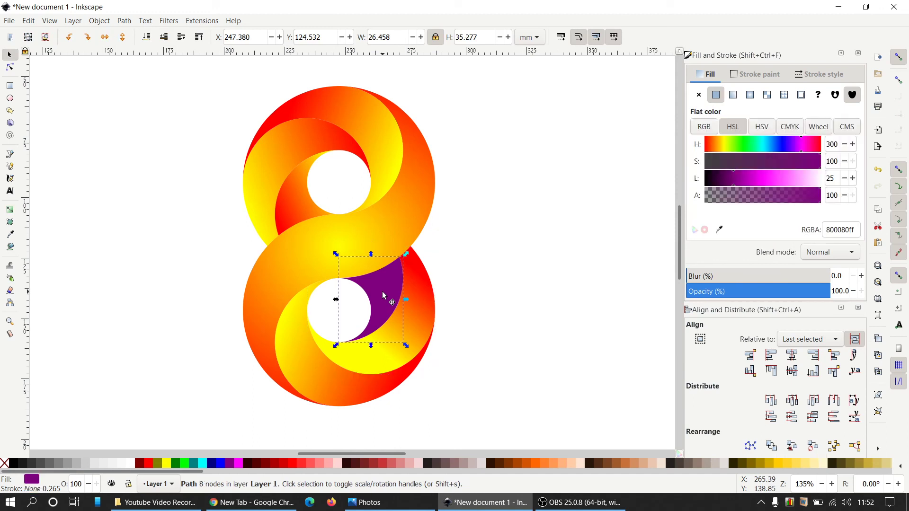
pyautogui.click(297, 183)
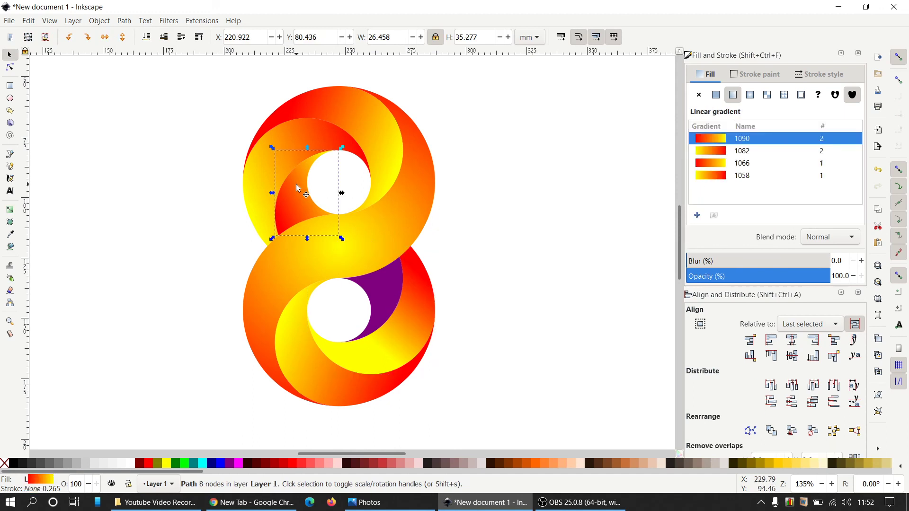
pyautogui.click(376, 302)
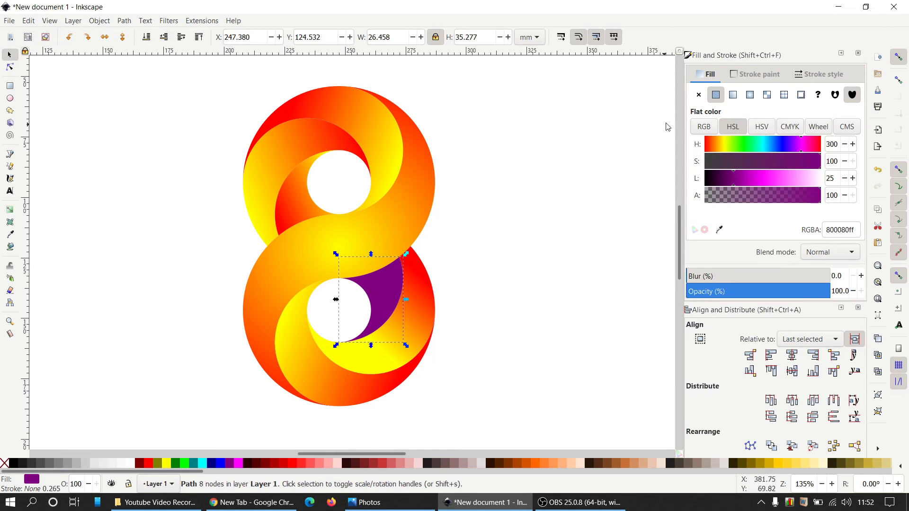
pyautogui.click(733, 95)
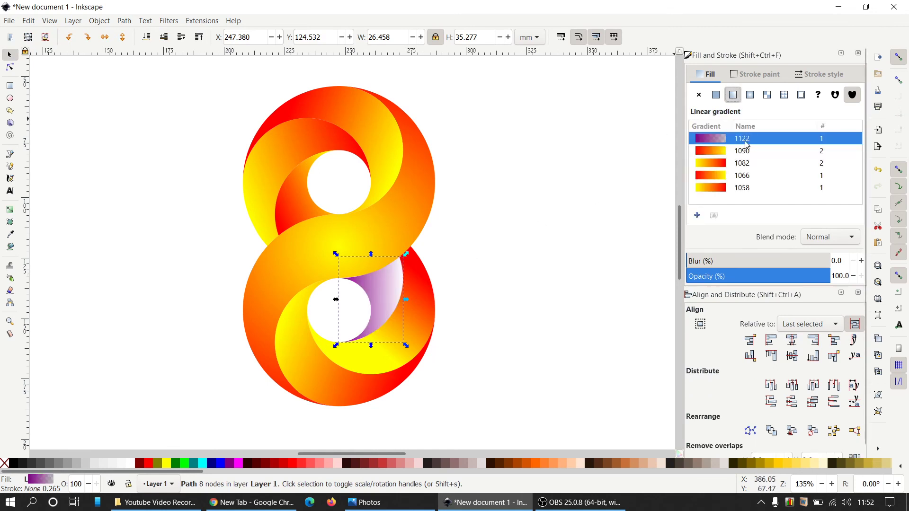
pyautogui.click(724, 152)
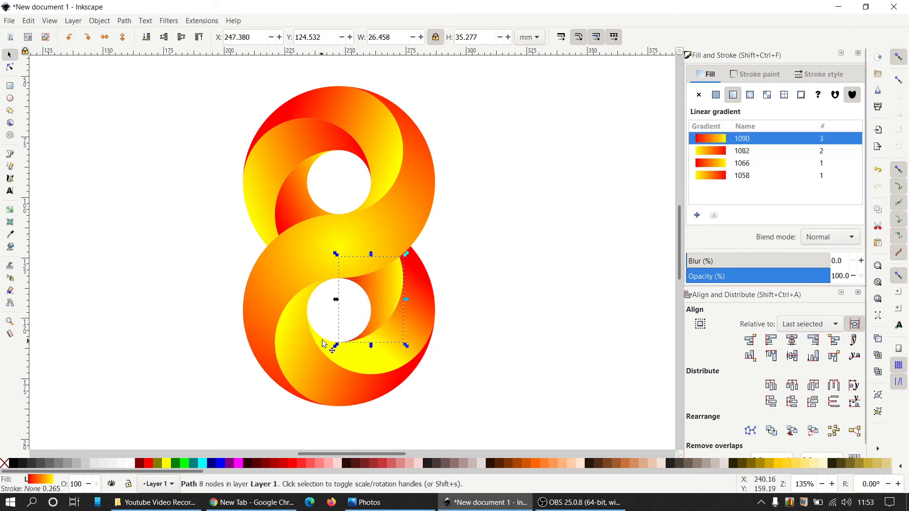
# Step: Reposition the inner shape's gradient, with its yellow end on the upper outer edge and its red start at the lower hole's right edge
pyautogui.click(437, 289)
pyautogui.click(386, 280)
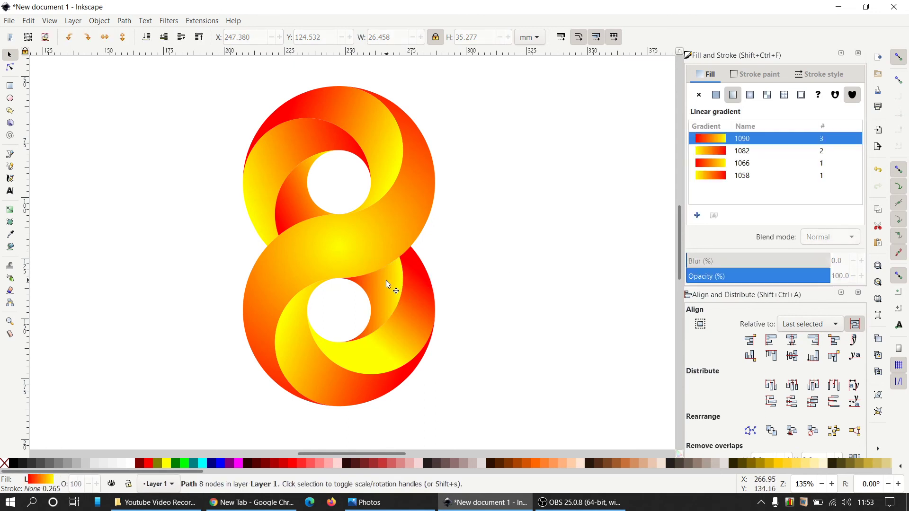
pyautogui.press('g')
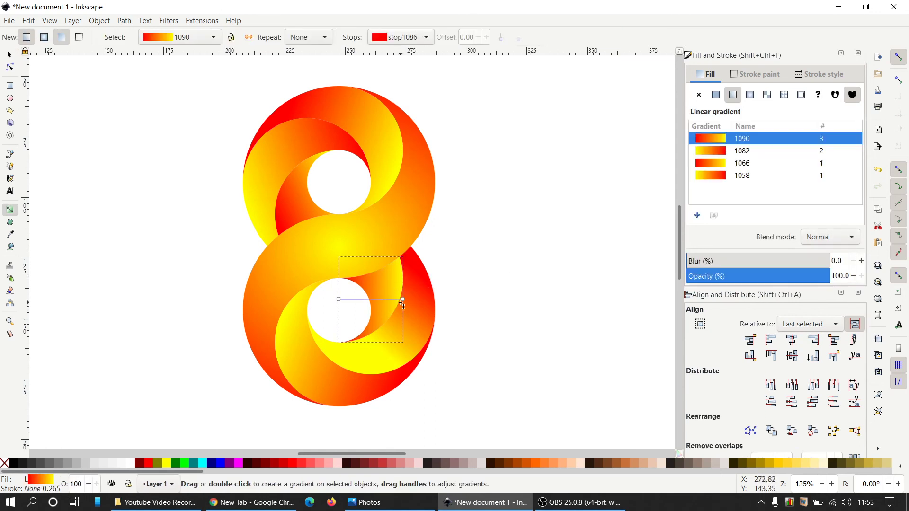
pyautogui.moveTo(402, 300); pyautogui.dragTo(371, 310)
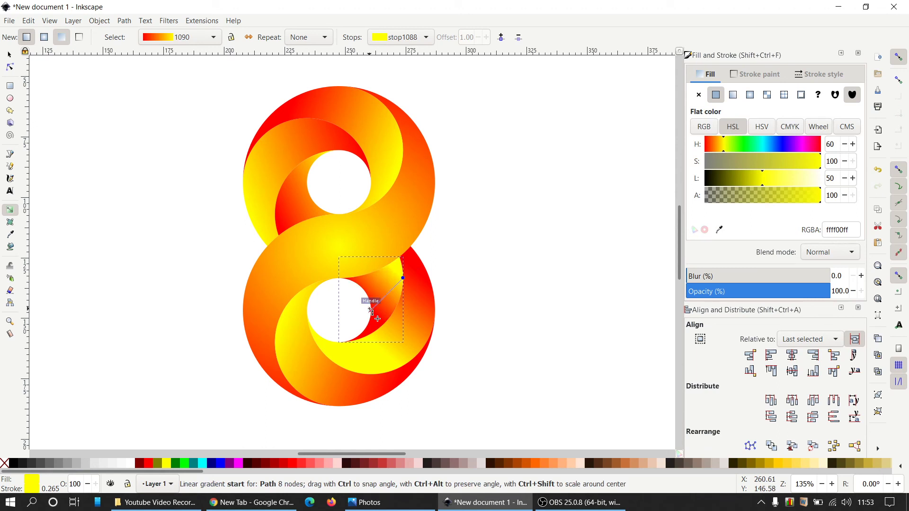
pyautogui.click(526, 269)
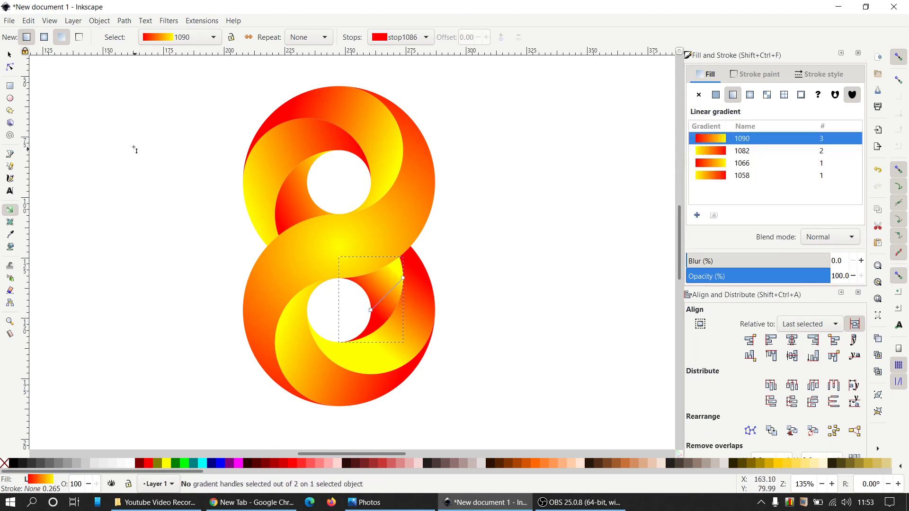
pyautogui.click(9, 55)
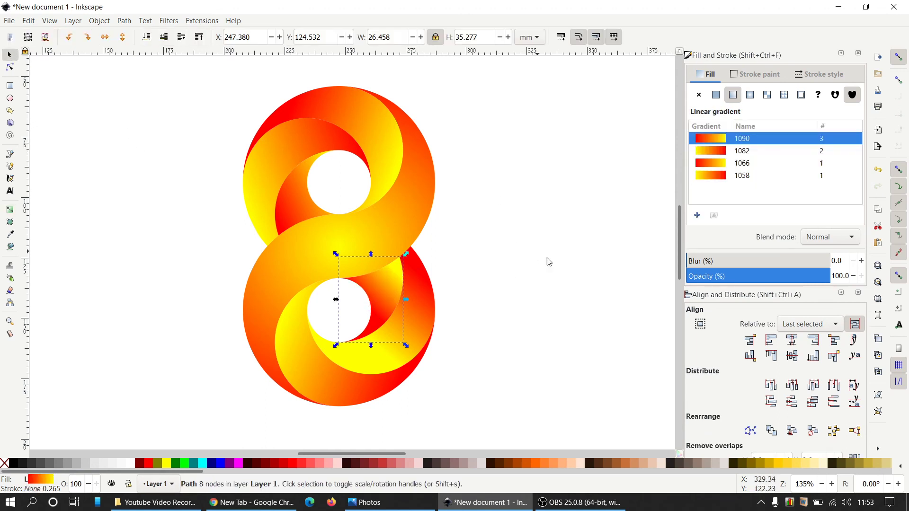
pyautogui.click(572, 276)
pyautogui.scroll(-1, 507, 280)
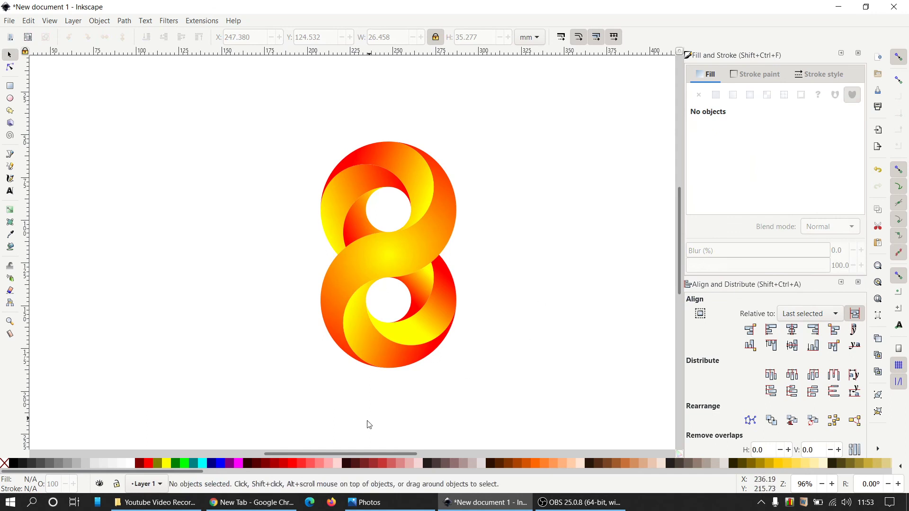
# Step: Duplicate and group the three shapes forming the finished eight's front S-curve, and place the copy to the right of the eight
pyautogui.moveTo(363, 453); pyautogui.dragTo(384, 453)
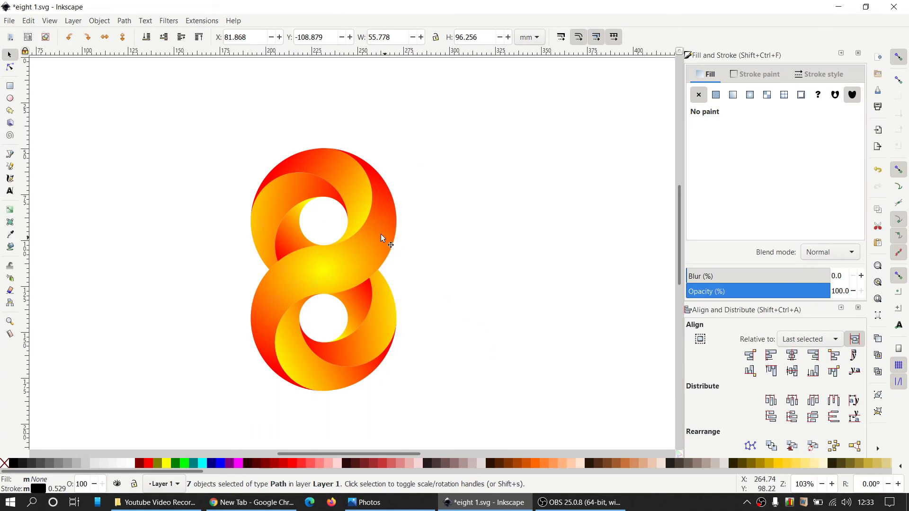
pyautogui.click(345, 263)
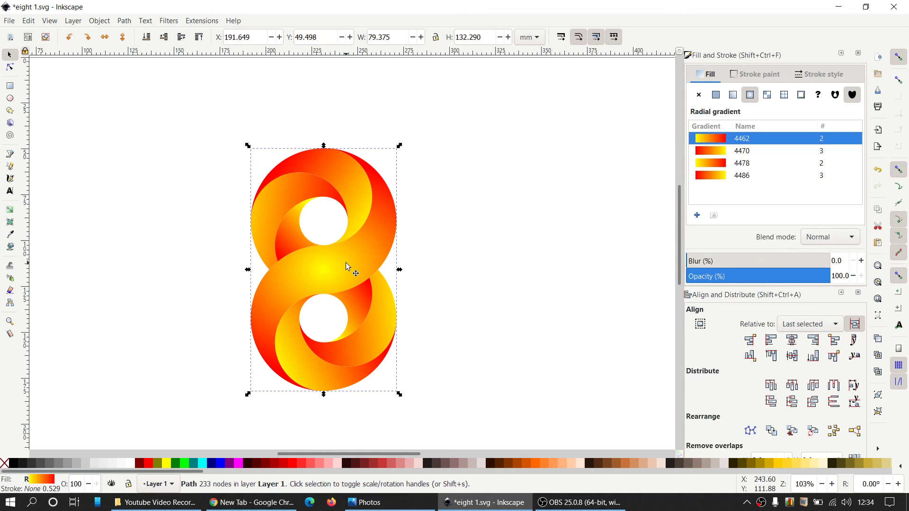
pyautogui.keyDown('shift'); pyautogui.click(346, 181); pyautogui.keyUp('shift')
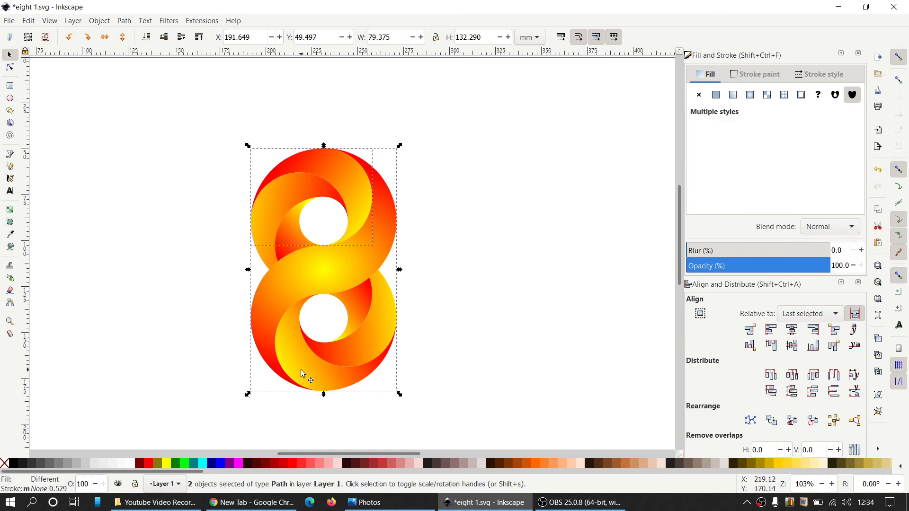
pyautogui.rightClick(313, 318)
pyautogui.click(330, 264)
pyautogui.click(878, 395)
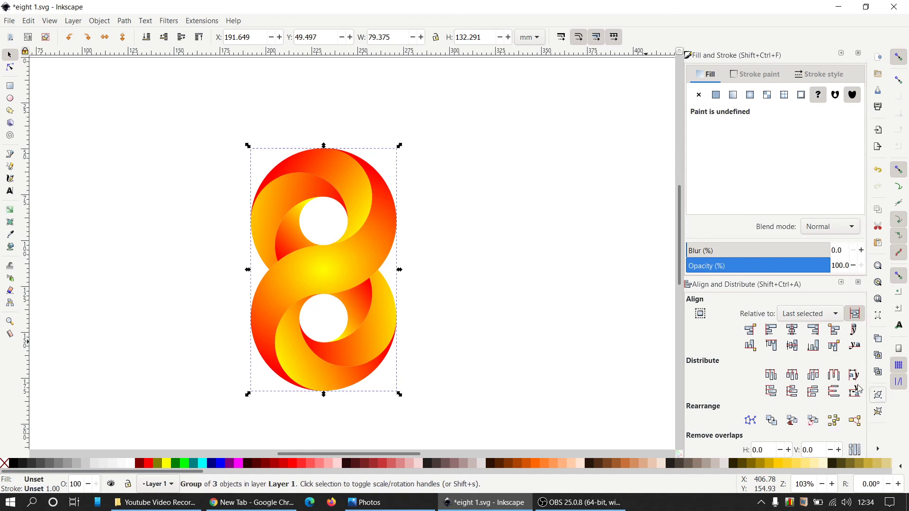
pyautogui.moveTo(328, 269); pyautogui.dragTo(510, 261)
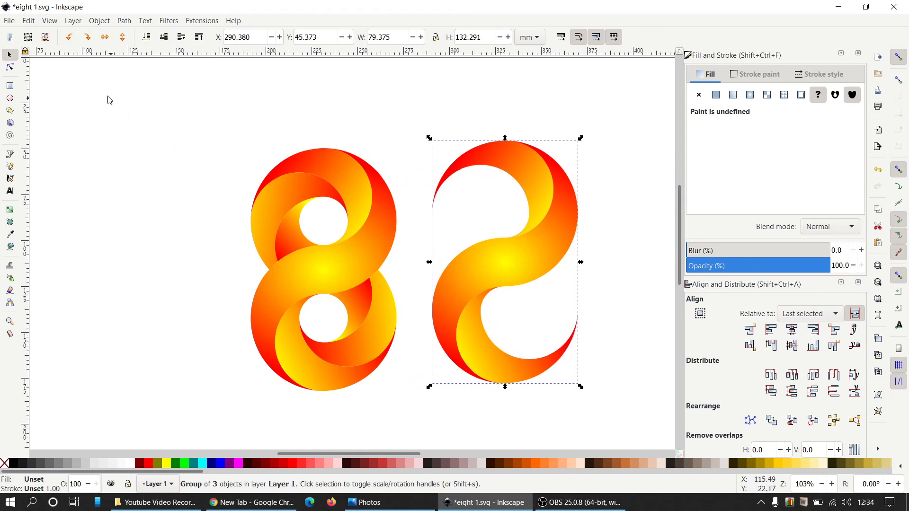
# Step: Flip the grouped copy horizontally into an S and scale it to about 63.3 by 66.8 mm beside the eight
pyautogui.click(105, 38)
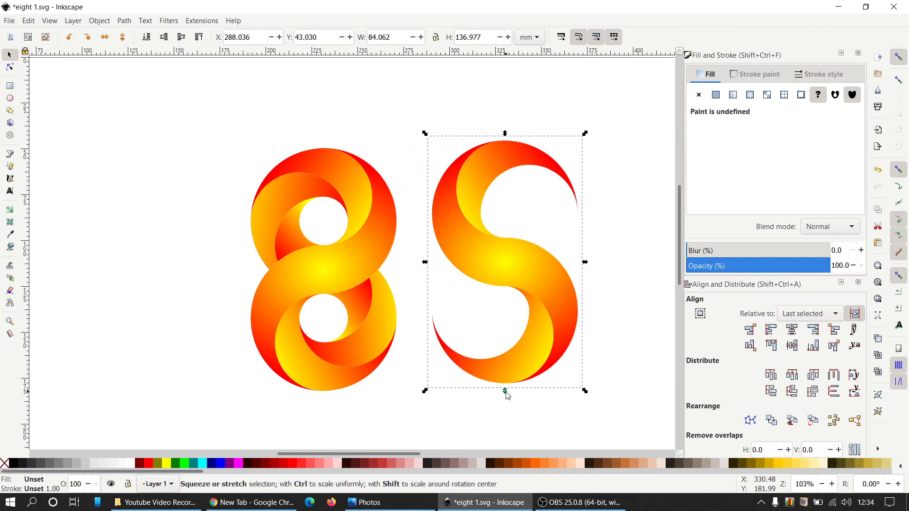
pyautogui.moveTo(506, 392); pyautogui.dragTo(504, 301)
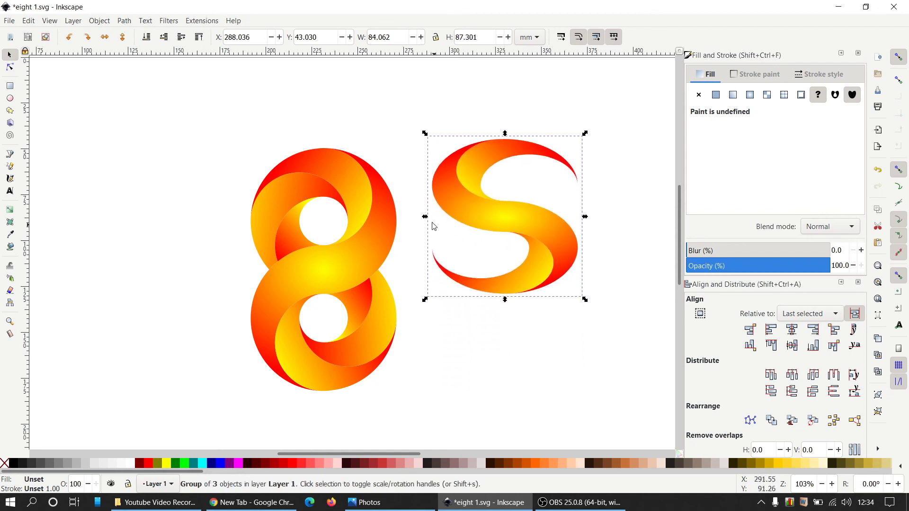
pyautogui.moveTo(425, 217); pyautogui.dragTo(463, 217)
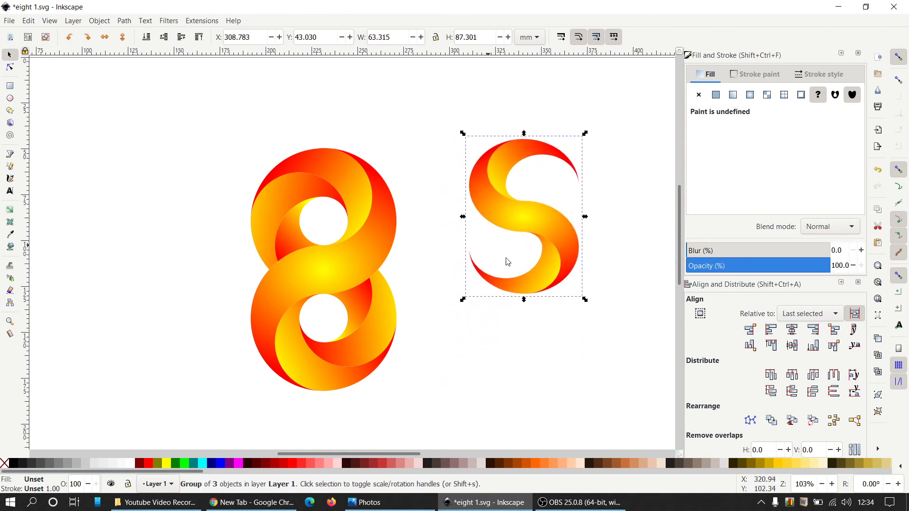
pyautogui.moveTo(524, 299); pyautogui.dragTo(523, 260)
pyautogui.moveTo(515, 202); pyautogui.dragTo(489, 282)
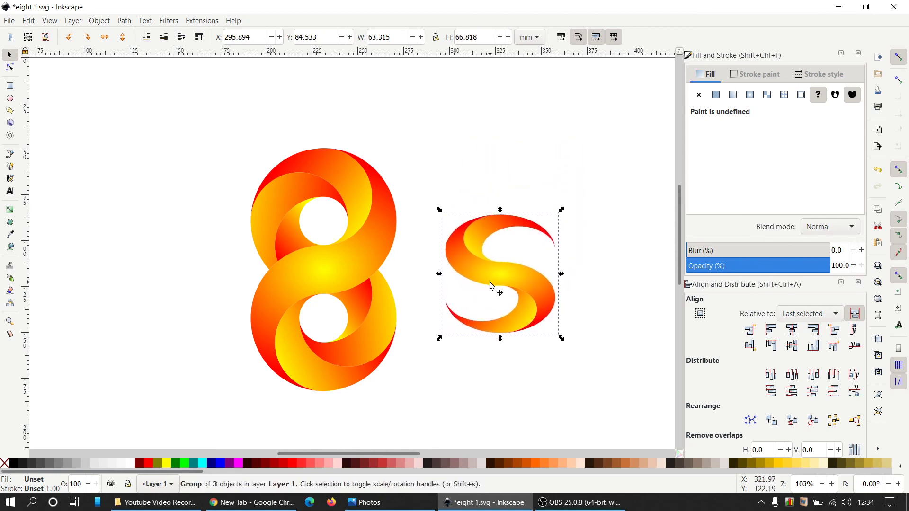